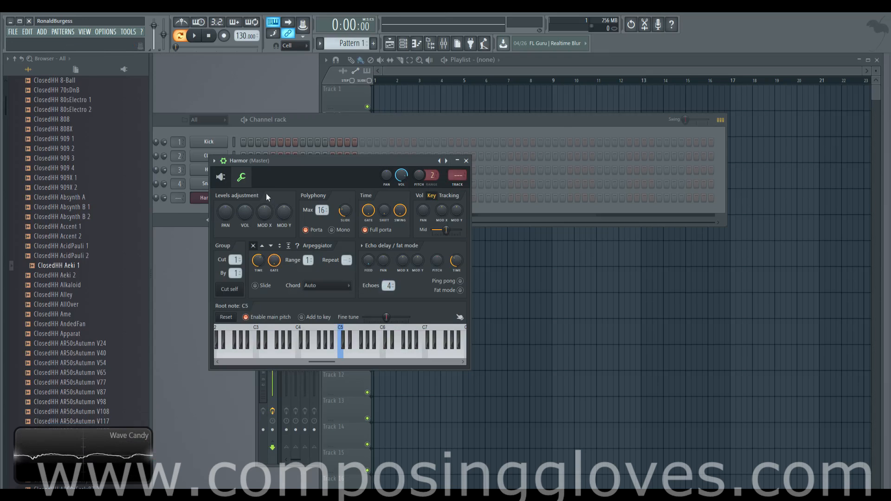
Open the mixer and arrange the Harmor channel settings window in front of the channel rack and mixer
{"action": "left_click_drag", "start_coordinate": [305, 160], "coordinate": [458, 99]}
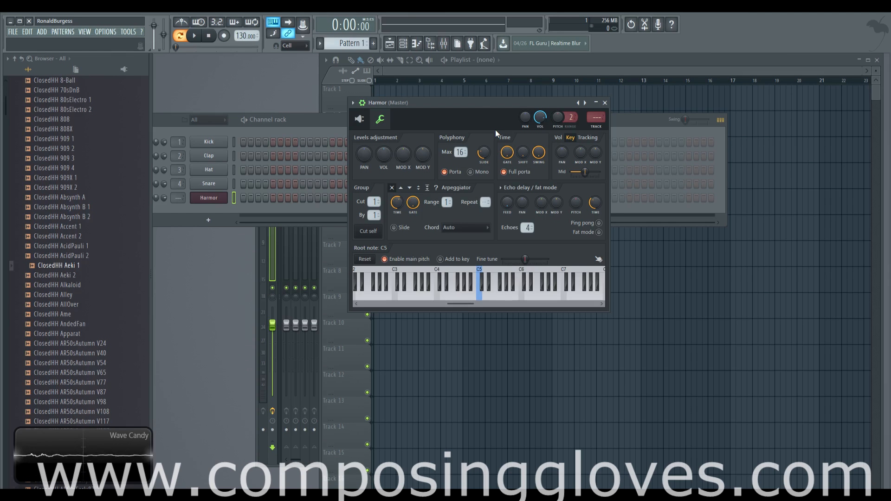
{"action": "left_click_drag", "start_coordinate": [478, 102], "coordinate": [459, 101]}
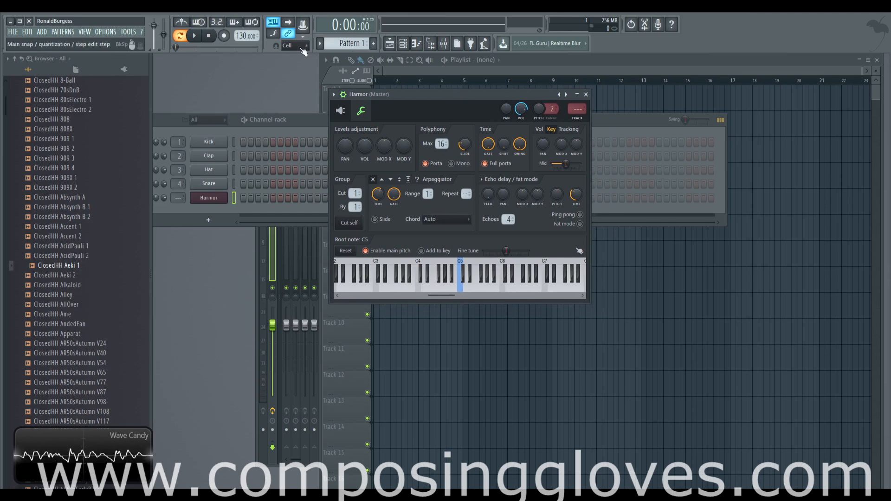
{"action": "left_click", "coordinate": [444, 43]}
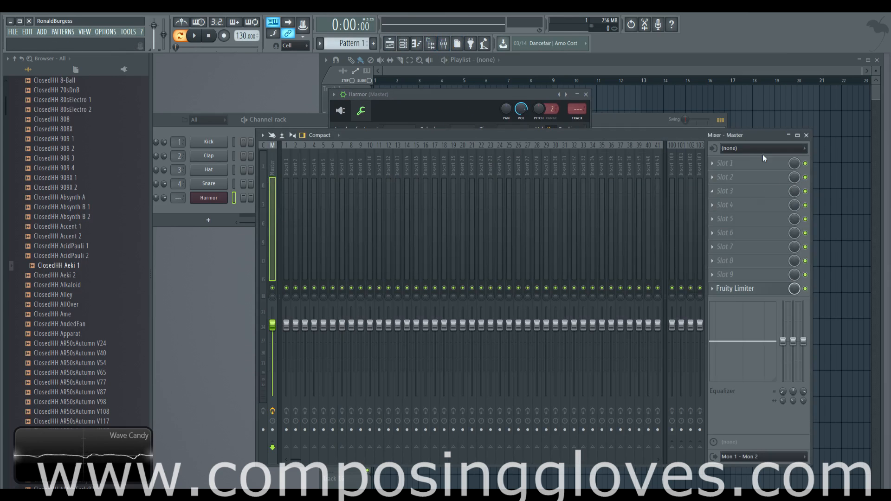
{"action": "left_click", "coordinate": [488, 97]}
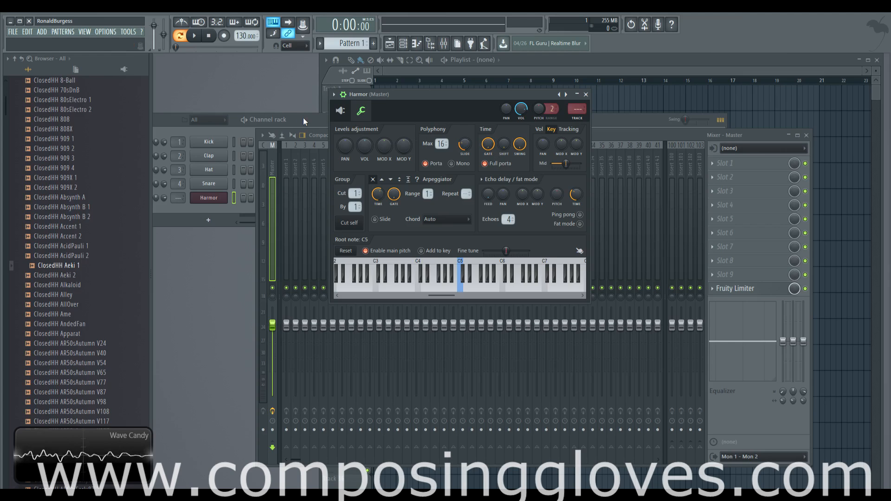
{"action": "left_click_drag", "start_coordinate": [444, 95], "coordinate": [447, 104]}
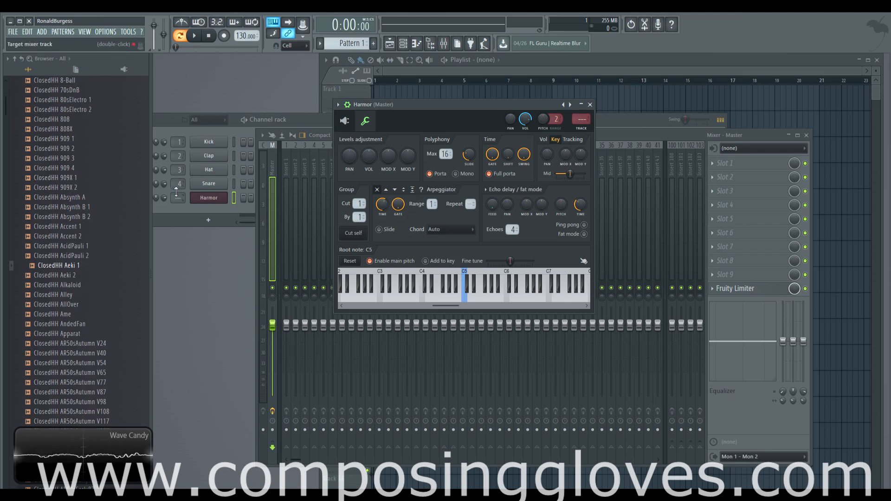
{"action": "left_click_drag", "start_coordinate": [164, 198], "coordinate": [164, 209]}
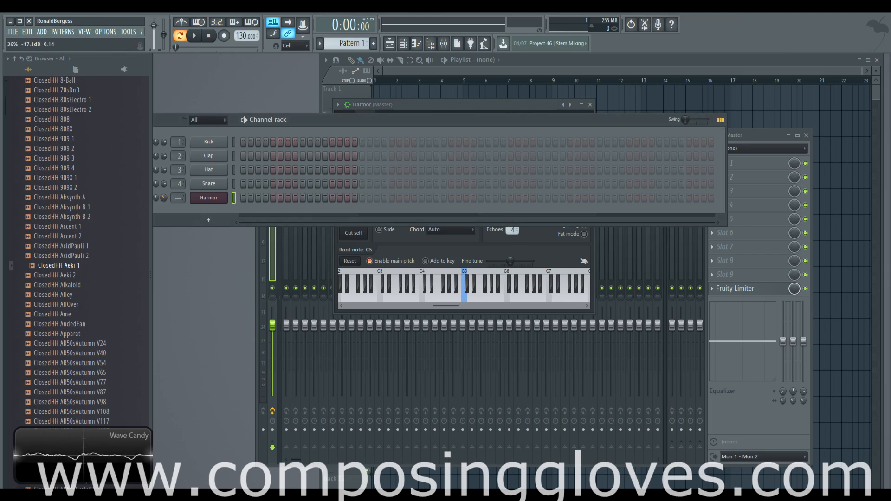
{"action": "left_click", "coordinate": [513, 243]}
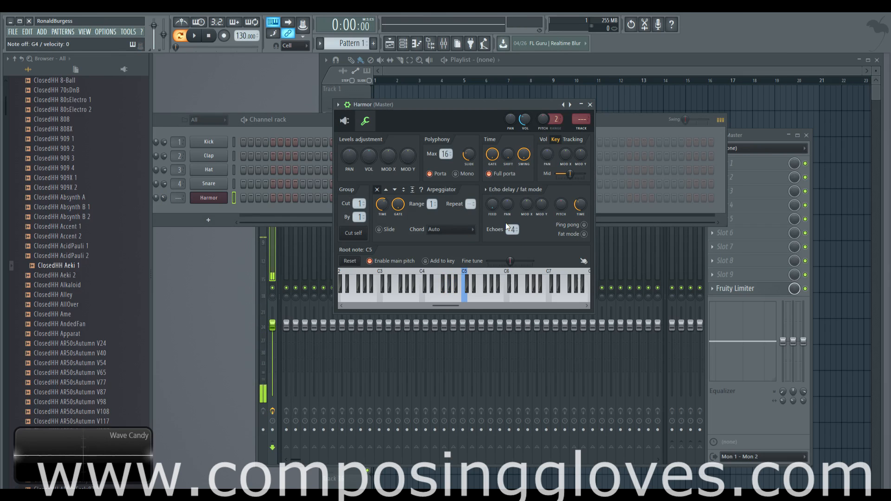
{"action": "left_click", "coordinate": [105, 32]}
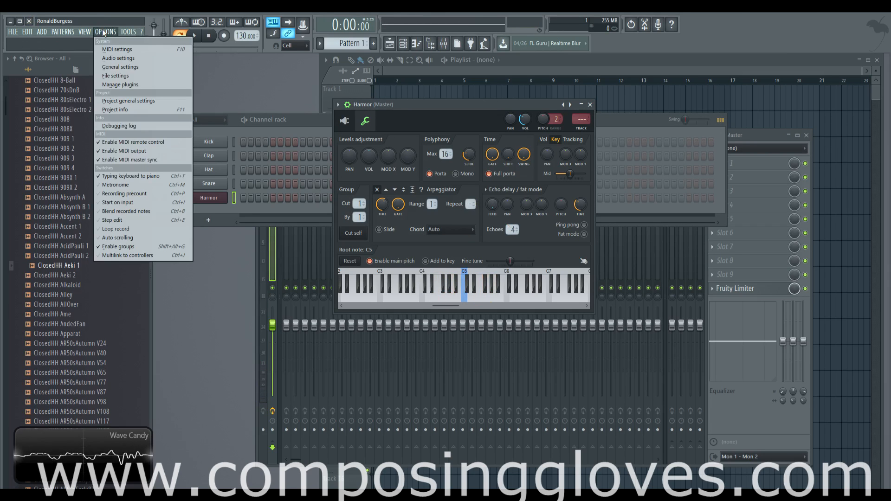
{"action": "left_click", "coordinate": [103, 31]}
{"action": "left_click", "coordinate": [212, 199]}
{"action": "left_click", "coordinate": [212, 199]}
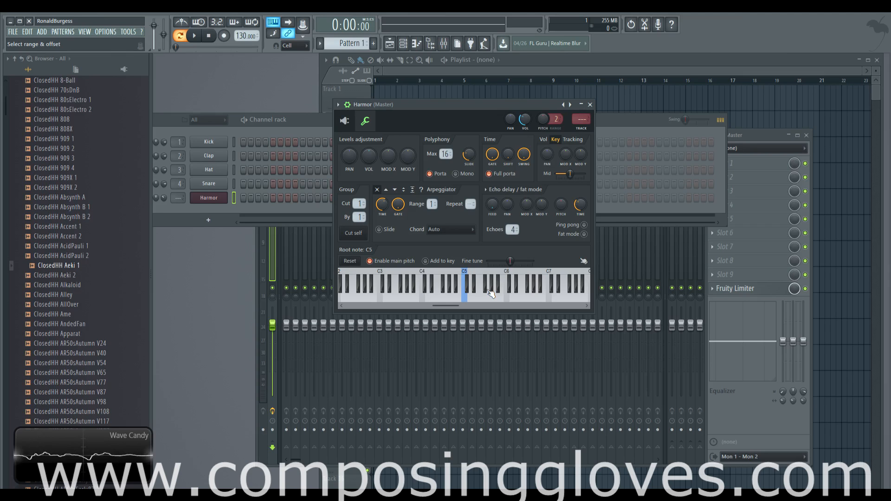
Open the MIDI input/output settings and position the settings window
{"action": "left_click", "coordinate": [111, 32]}
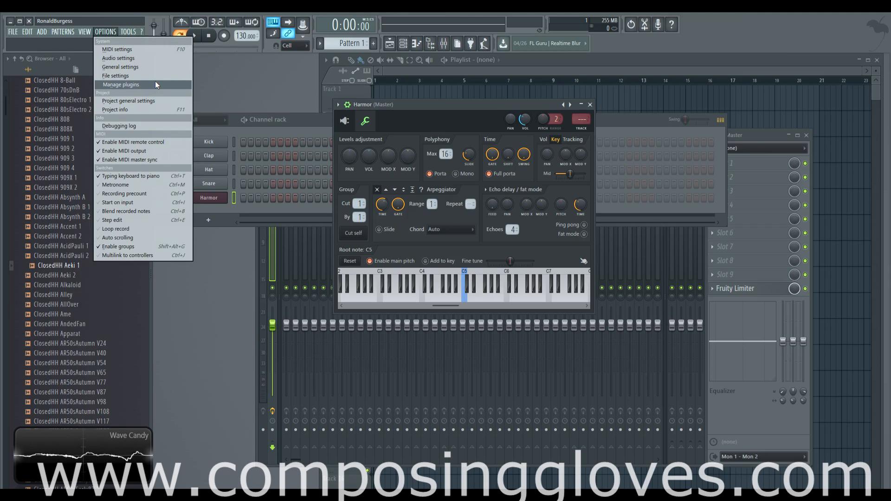
{"action": "left_click", "coordinate": [154, 49]}
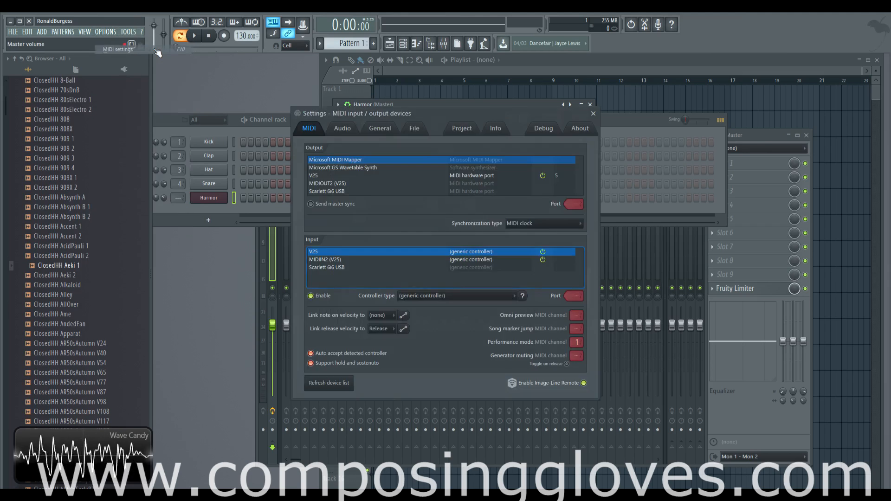
{"action": "left_click_drag", "start_coordinate": [443, 113], "coordinate": [465, 88]}
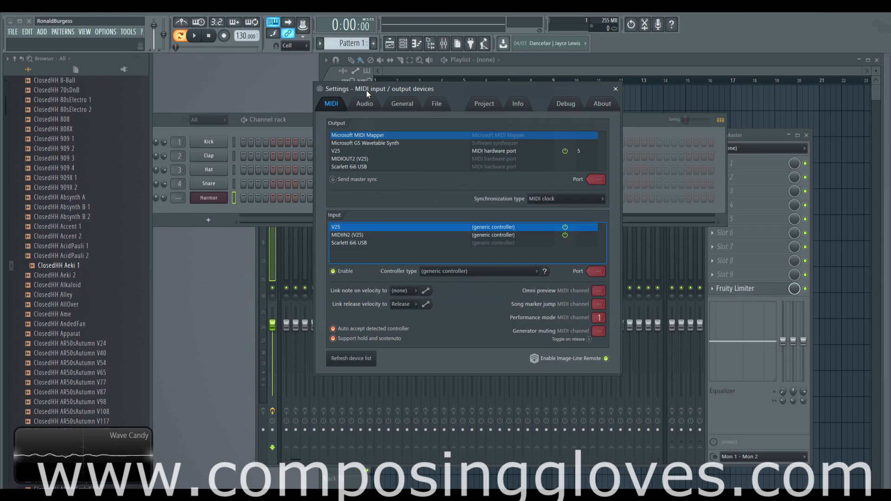
{"action": "left_click", "coordinate": [105, 31]}
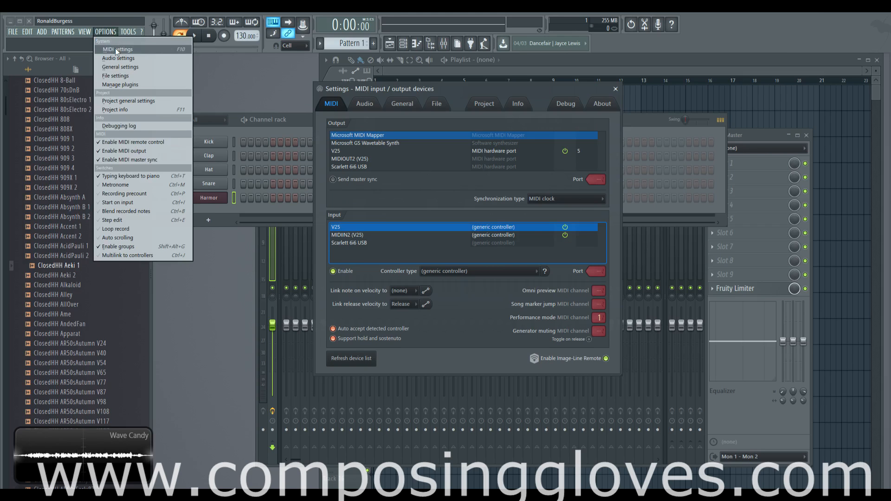
{"action": "left_click", "coordinate": [471, 85]}
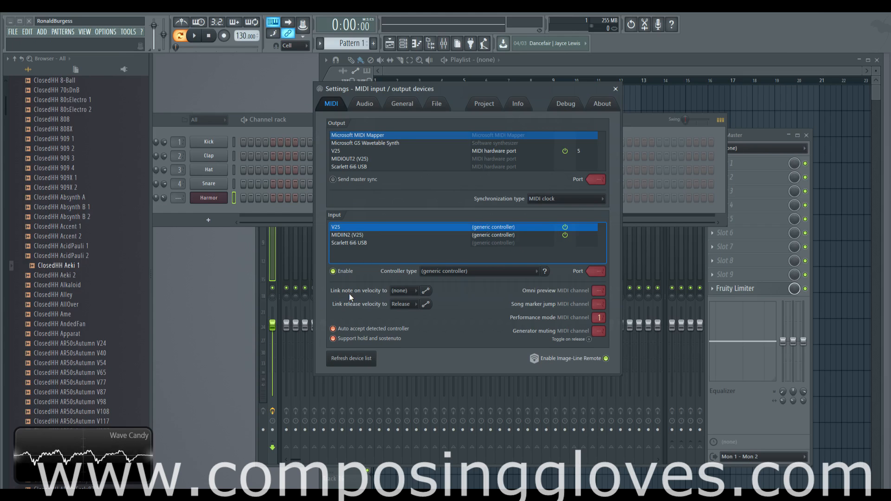
Set Link note on velocity to Velocity, then return it to (none)
{"action": "left_click", "coordinate": [403, 291]}
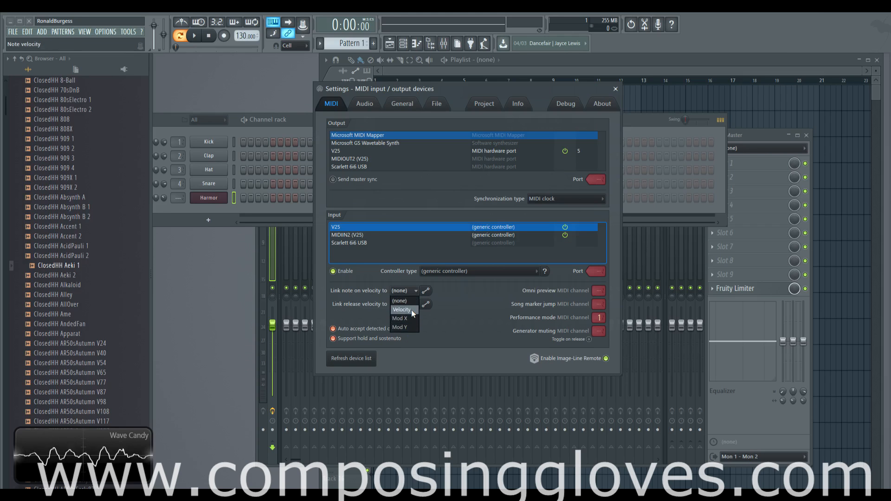
{"action": "left_click", "coordinate": [410, 302]}
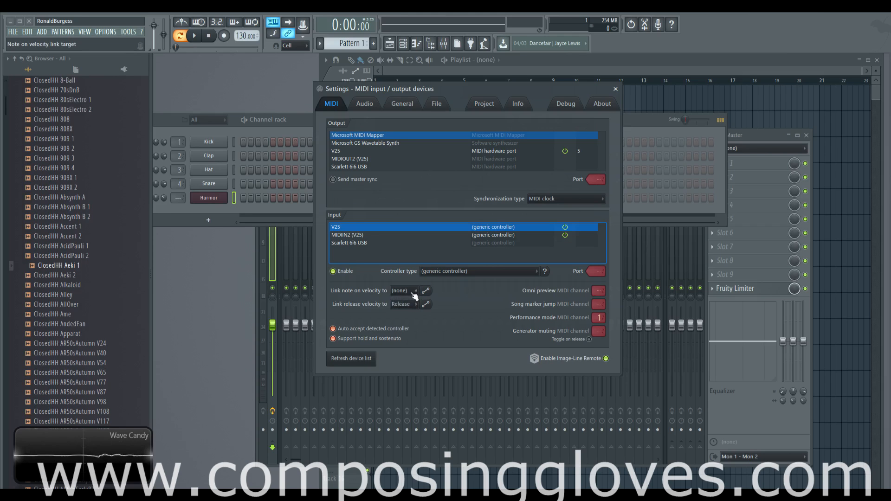
{"action": "left_click", "coordinate": [413, 295]}
{"action": "left_click", "coordinate": [406, 307]}
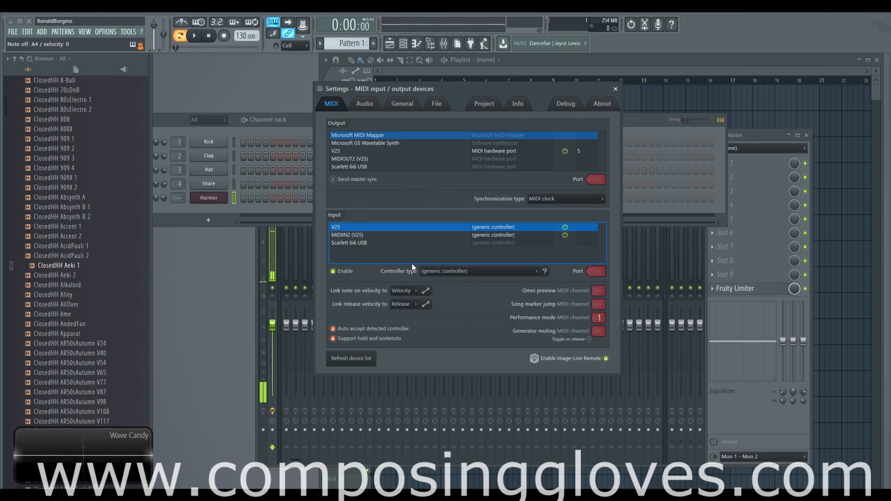
{"action": "left_click", "coordinate": [417, 291]}
{"action": "left_click", "coordinate": [405, 300]}
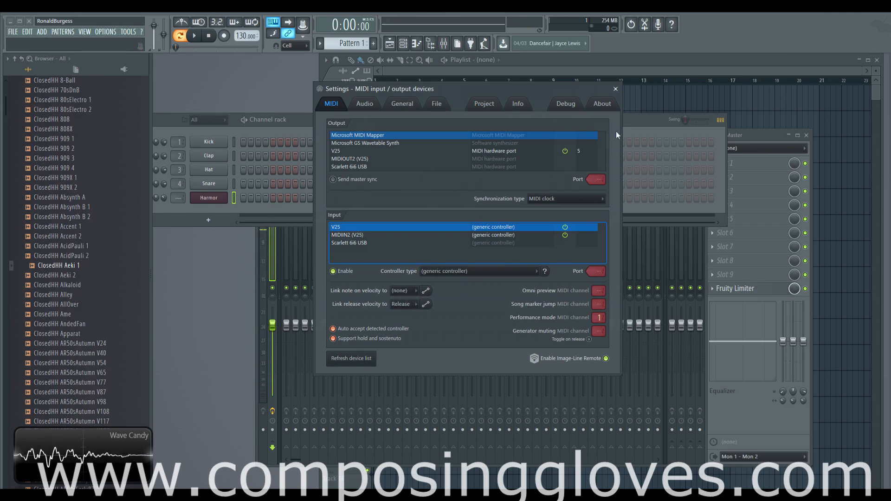
Close the MIDI settings window and dismiss the add-channel plugin list
{"action": "left_click", "coordinate": [615, 89]}
{"action": "left_click_drag", "start_coordinate": [470, 107], "coordinate": [465, 102]}
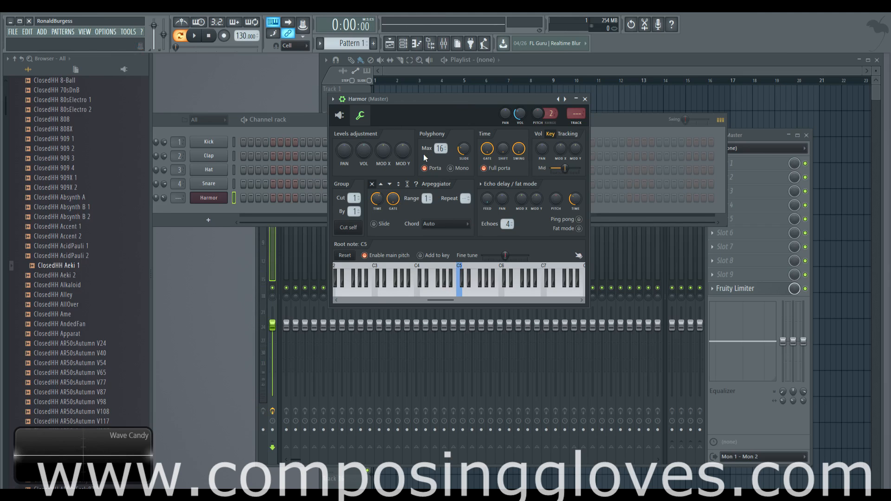
{"action": "left_click", "coordinate": [208, 220]}
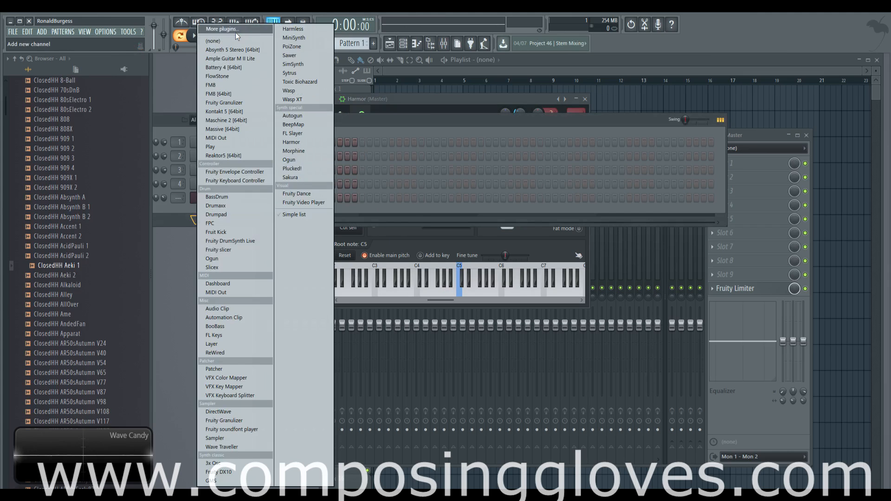
{"action": "left_click", "coordinate": [177, 83]}
Open the Kick channel settings and examine its envelope targets Panning, Volume, Mod X and Mod Y
{"action": "left_click", "coordinate": [210, 142]}
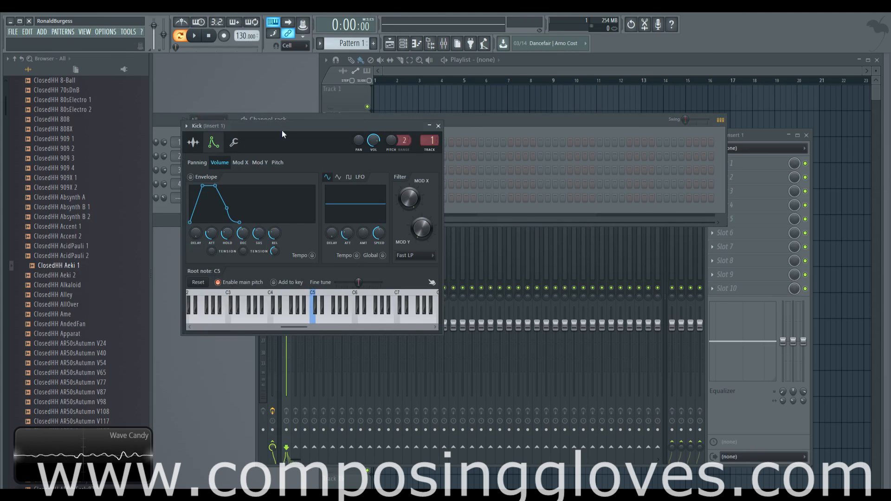
{"action": "left_click_drag", "start_coordinate": [282, 126], "coordinate": [475, 96]}
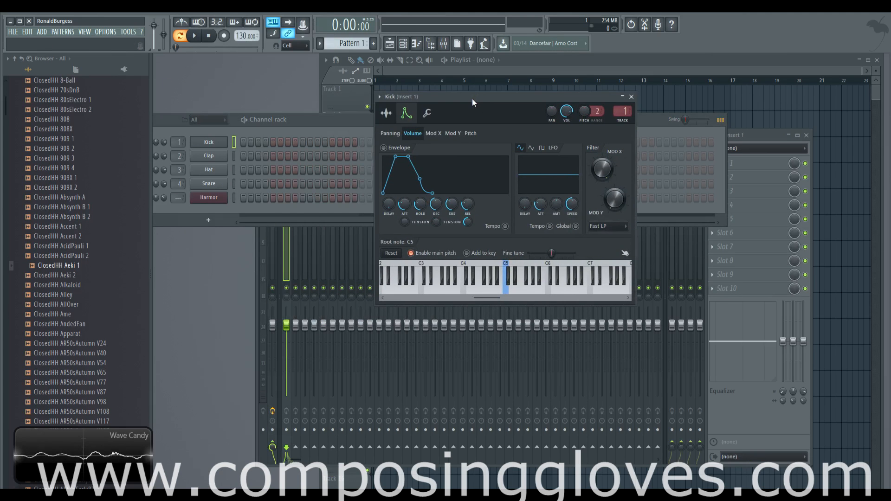
{"action": "left_click", "coordinate": [435, 135]}
{"action": "left_click", "coordinate": [451, 134]}
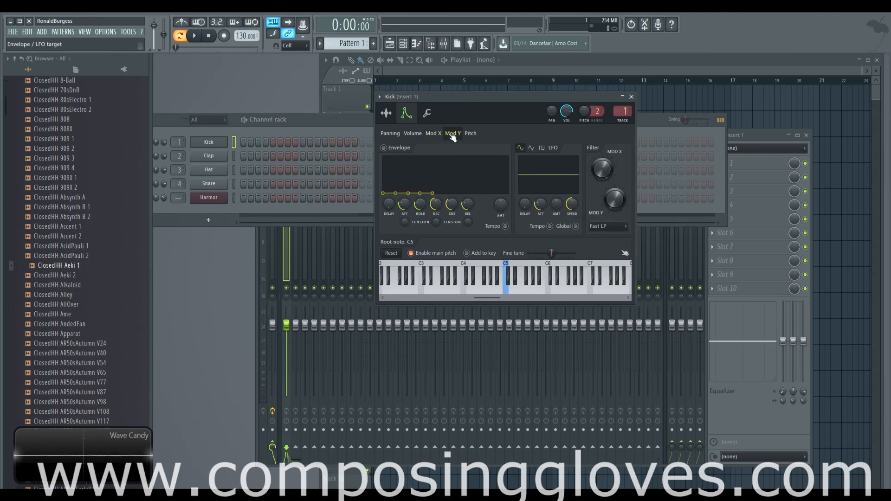
{"action": "left_click", "coordinate": [419, 134]}
{"action": "left_click", "coordinate": [449, 133]}
{"action": "left_click", "coordinate": [414, 135]}
{"action": "left_click", "coordinate": [394, 134]}
{"action": "left_click", "coordinate": [411, 134]}
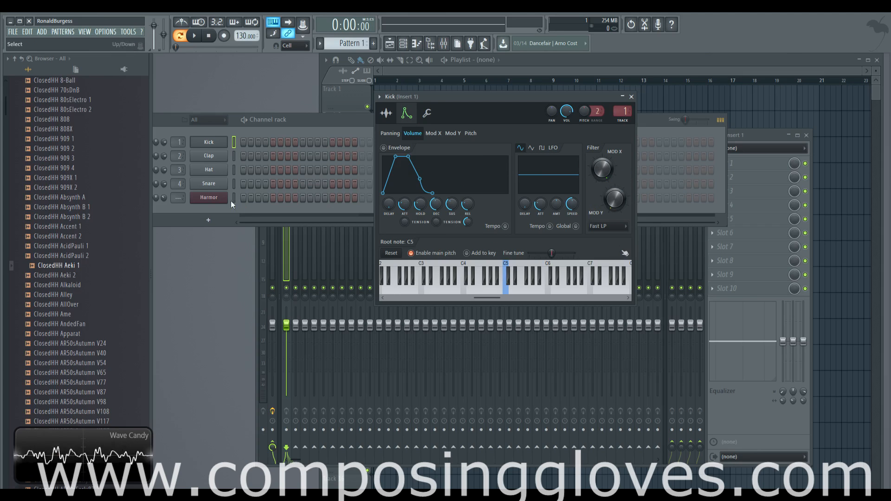
Open the Harmor channel settings, view its plugin editor, and return to its miscellaneous functions
{"action": "left_click", "coordinate": [211, 198]}
{"action": "left_click_drag", "start_coordinate": [461, 106], "coordinate": [467, 86]}
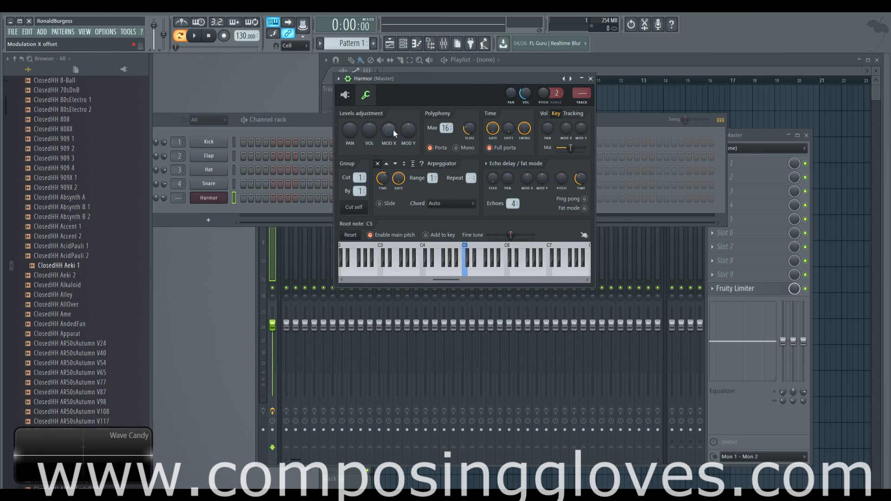
{"action": "left_click", "coordinate": [362, 97]}
{"action": "left_click", "coordinate": [361, 98]}
{"action": "left_click", "coordinate": [360, 99]}
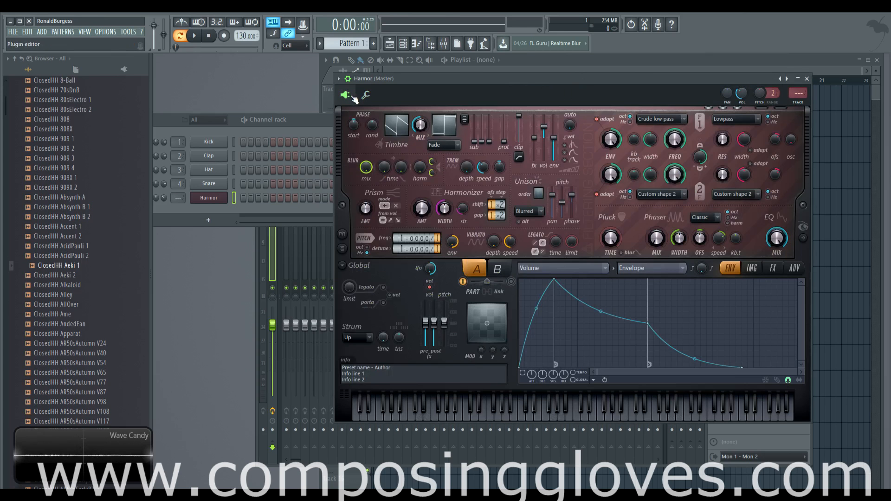
{"action": "left_click", "coordinate": [363, 102]}
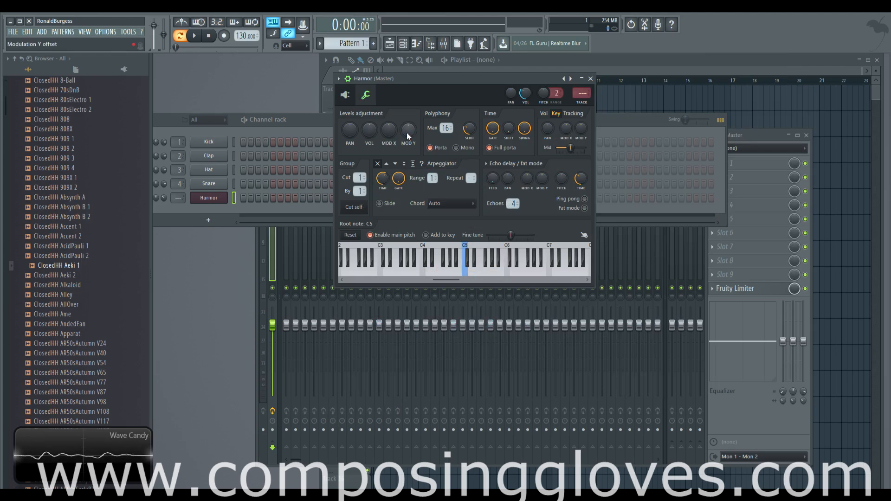
Add a new channel with the Massive [64bit] plugin and position its window
{"action": "left_click", "coordinate": [207, 218]}
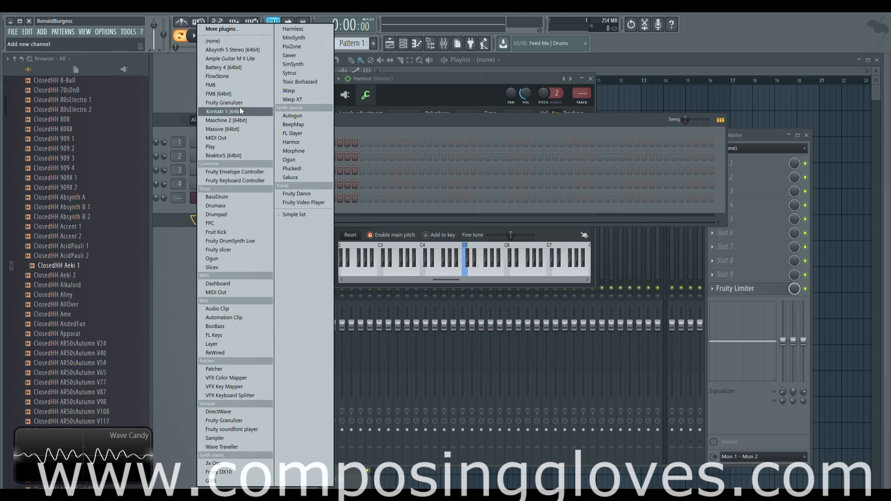
{"action": "left_click", "coordinate": [247, 129]}
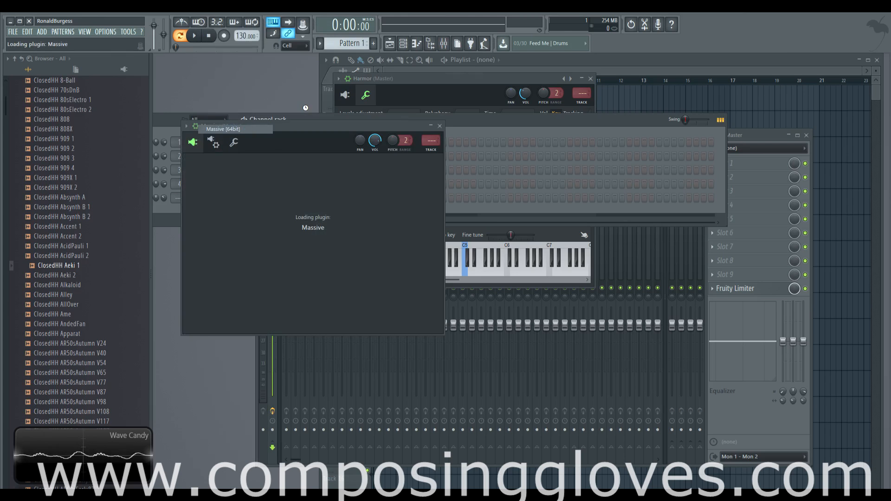
{"action": "left_click_drag", "start_coordinate": [307, 123], "coordinate": [280, 76]}
{"action": "left_click", "coordinate": [232, 71]}
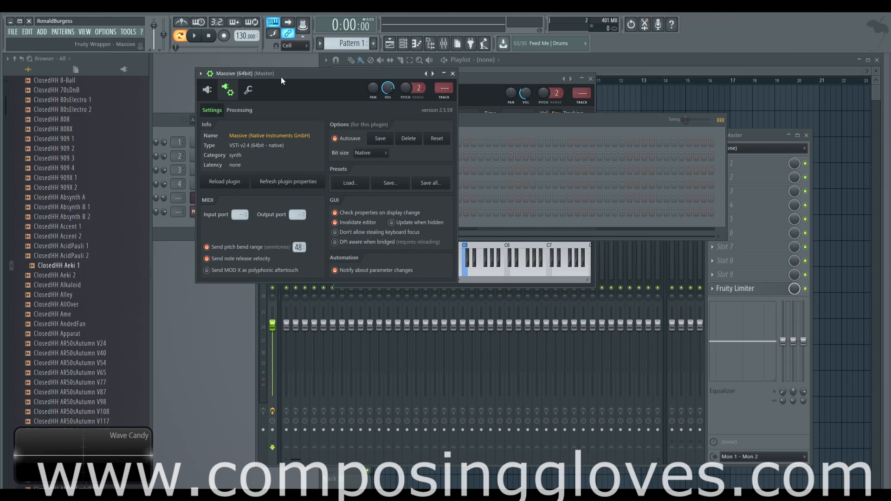
Examine Massive's miscellaneous functions, plugin wrapper settings and plugin editor
{"action": "left_click", "coordinate": [253, 94]}
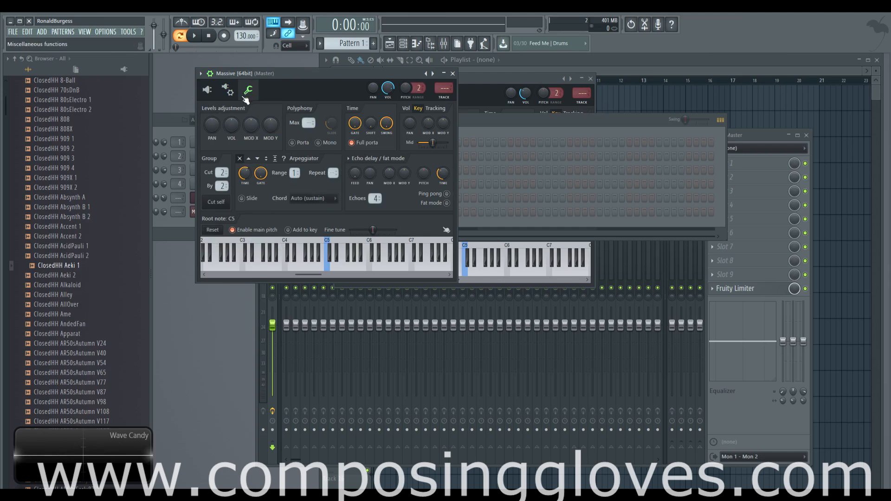
{"action": "left_click", "coordinate": [228, 89]}
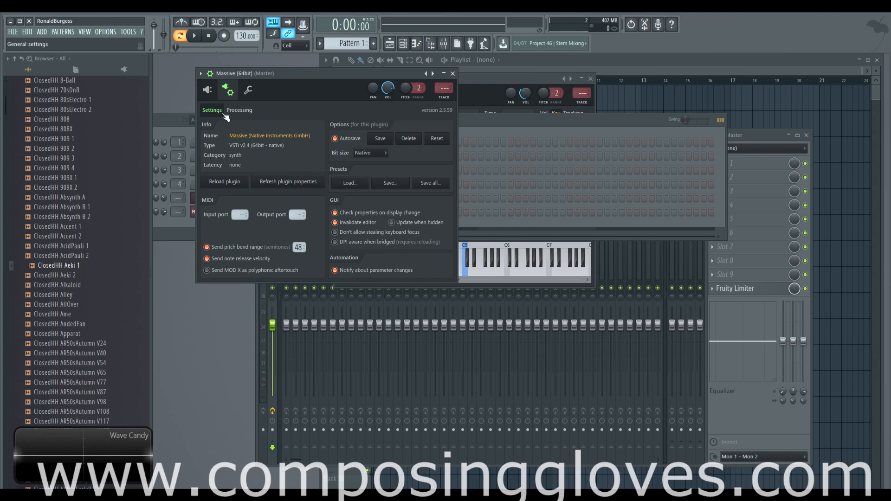
{"action": "left_click", "coordinate": [207, 89]}
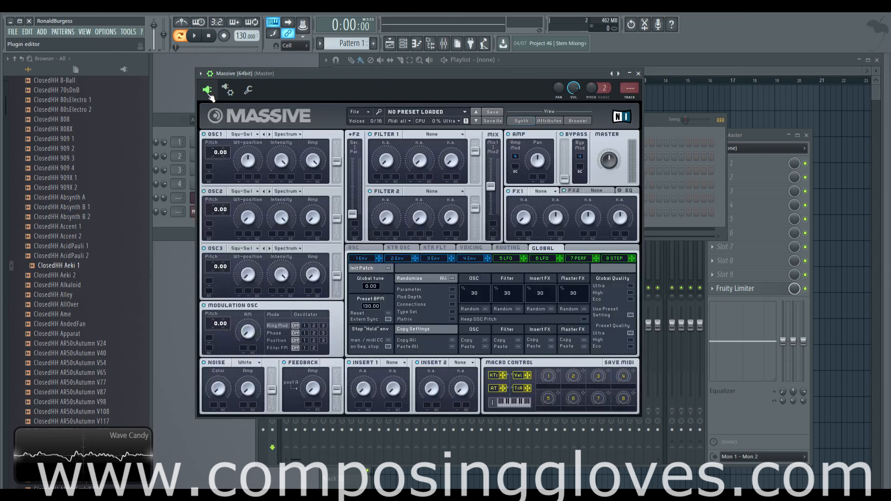
Close the Massive window and reopen the Harmor channel settings
{"action": "left_click", "coordinate": [640, 75]}
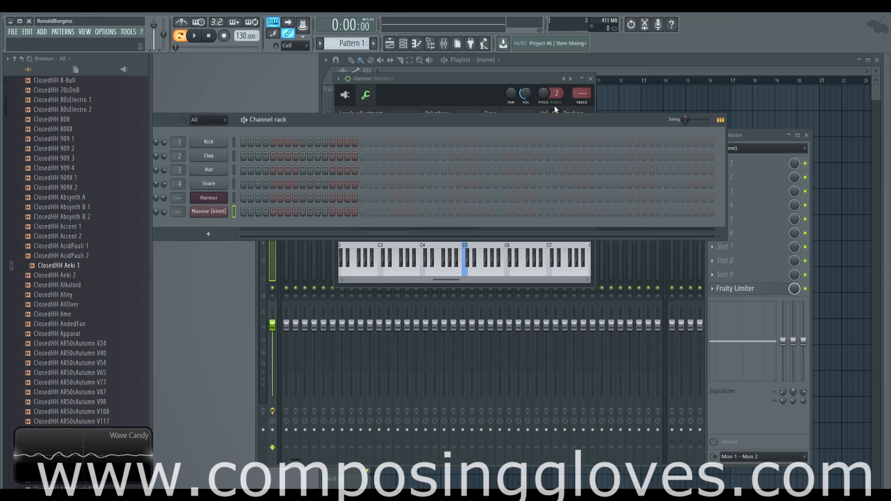
{"action": "left_click", "coordinate": [210, 198]}
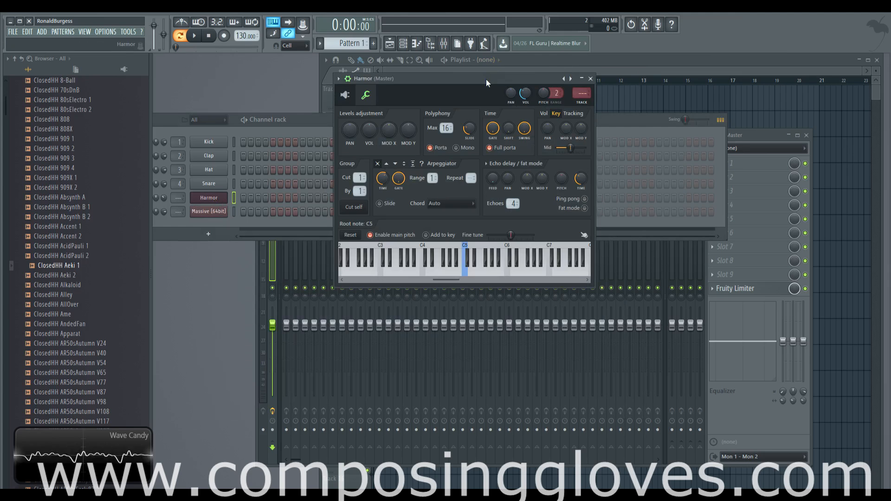
Reposition the Harmor channel settings window and the Channel rack window
{"action": "left_click_drag", "start_coordinate": [486, 79], "coordinate": [487, 80]}
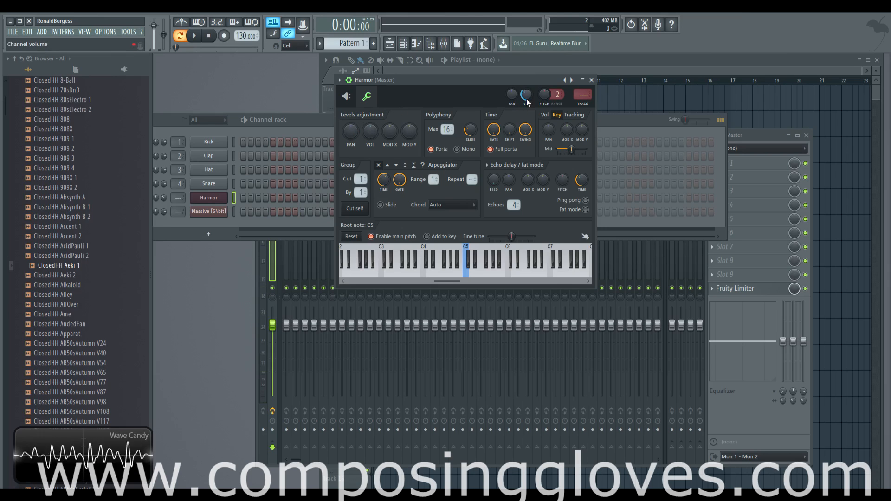
{"action": "left_click_drag", "start_coordinate": [301, 117], "coordinate": [342, 110]}
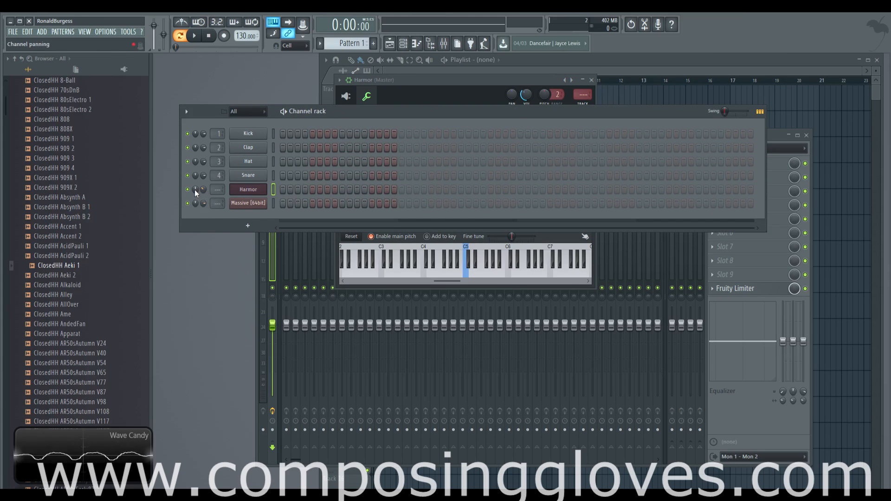
{"action": "left_click_drag", "start_coordinate": [343, 113], "coordinate": [333, 199]}
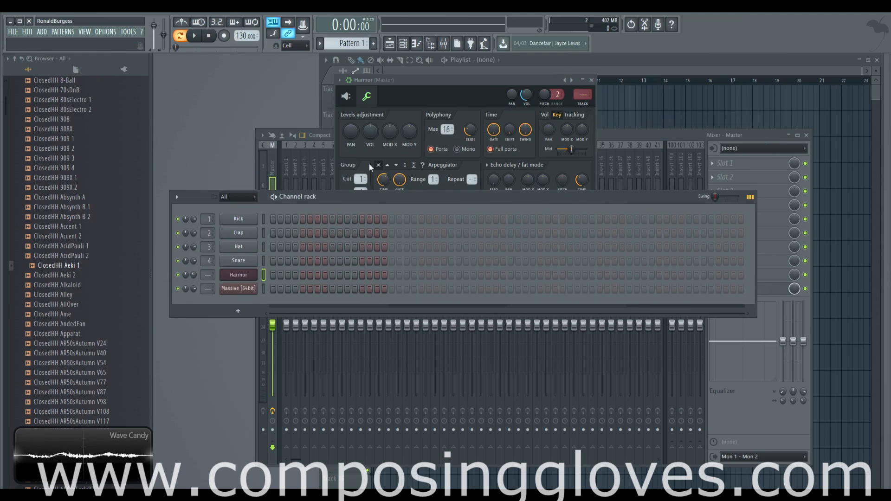
Turn the Harmor channel pan knob to the left and reset it to center
{"action": "left_click", "coordinate": [506, 95]}
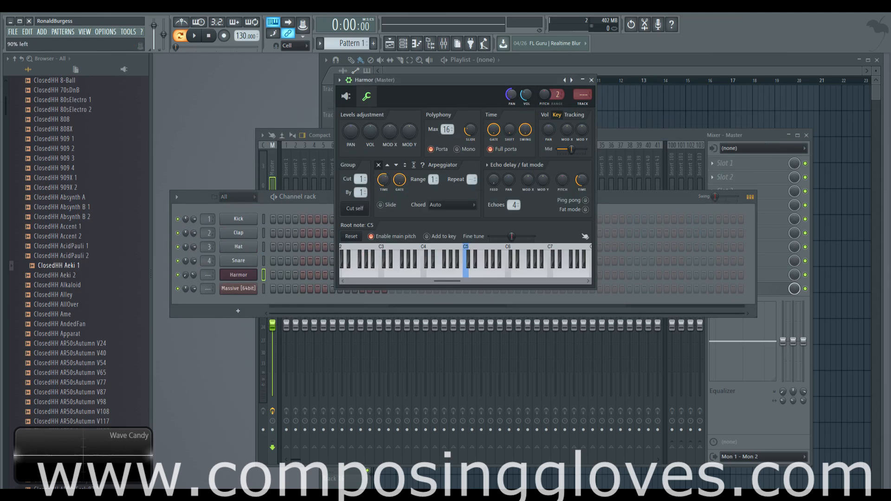
{"action": "left_click_drag", "start_coordinate": [512, 94], "coordinate": [511, 115]}
{"action": "double_click", "coordinate": [511, 94]}
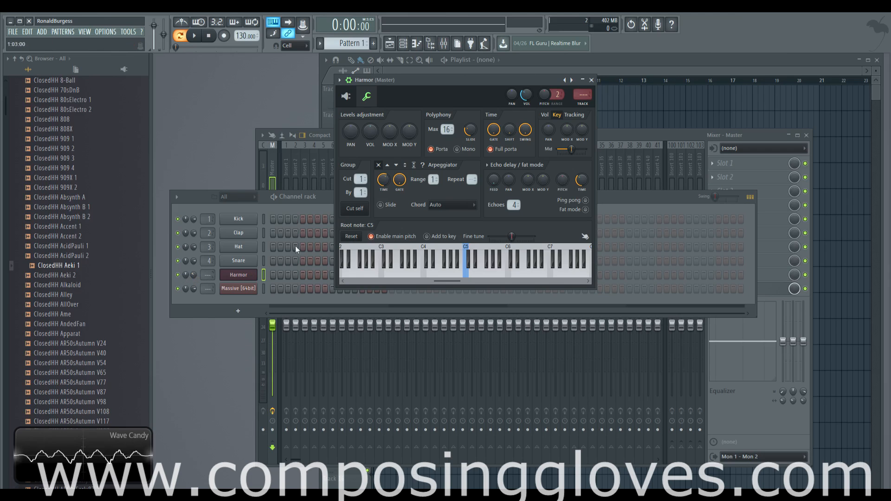
Open Harmor's piano roll and draw a C6 note about one bar long
{"action": "right_click", "coordinate": [239, 274]}
{"action": "left_click", "coordinate": [278, 275]}
{"action": "left_click", "coordinate": [267, 282]}
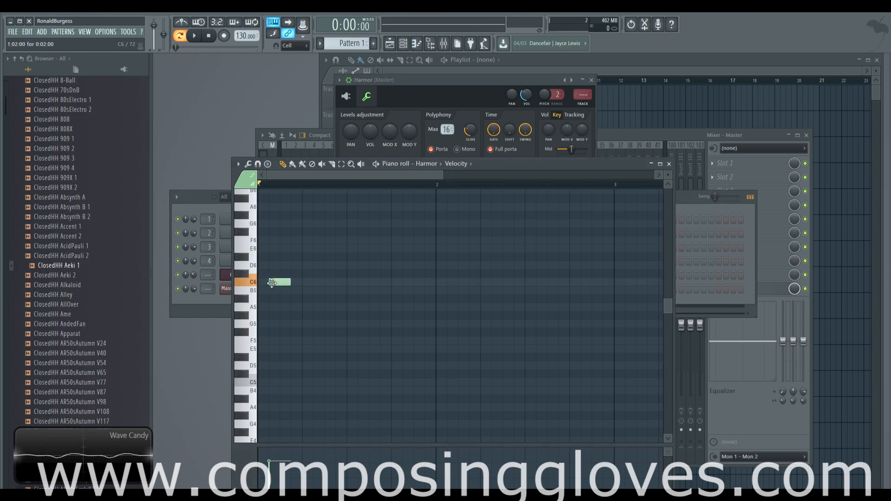
{"action": "left_click_drag", "start_coordinate": [278, 281], "coordinate": [430, 282]}
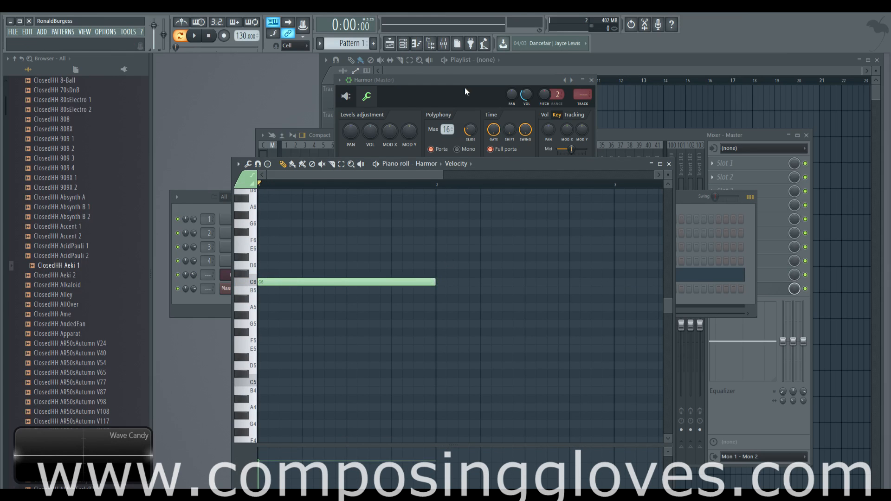
Move the Harmor note down to C5 in the piano roll
{"action": "left_click", "coordinate": [455, 80]}
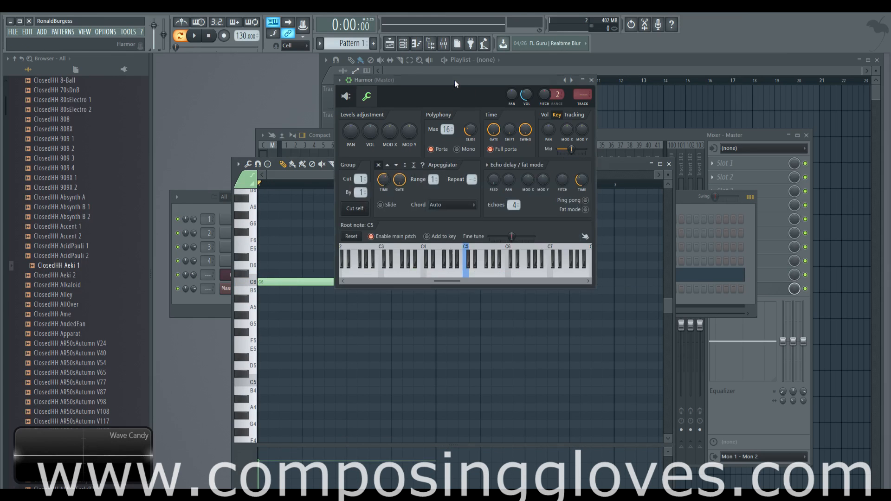
{"action": "left_click", "coordinate": [296, 173]}
{"action": "left_click_drag", "start_coordinate": [278, 282], "coordinate": [277, 382]}
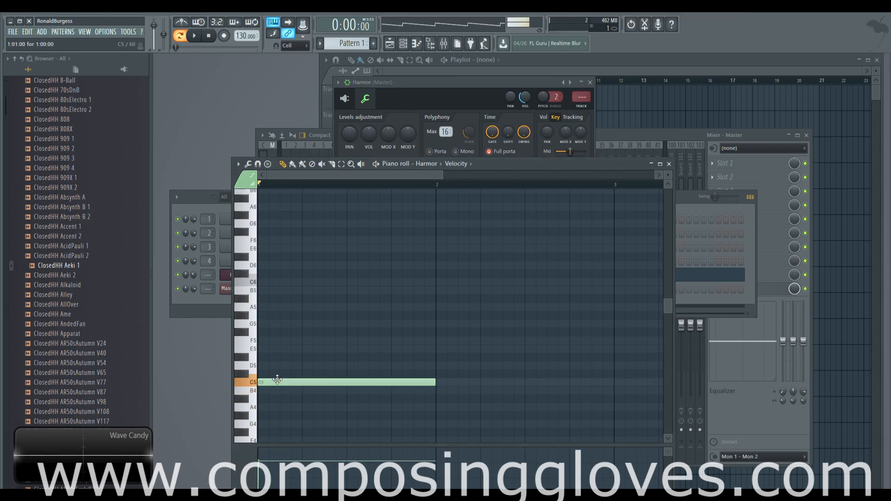
Place Pattern 1 at the start of the first playlist track
{"action": "left_click", "coordinate": [618, 107]}
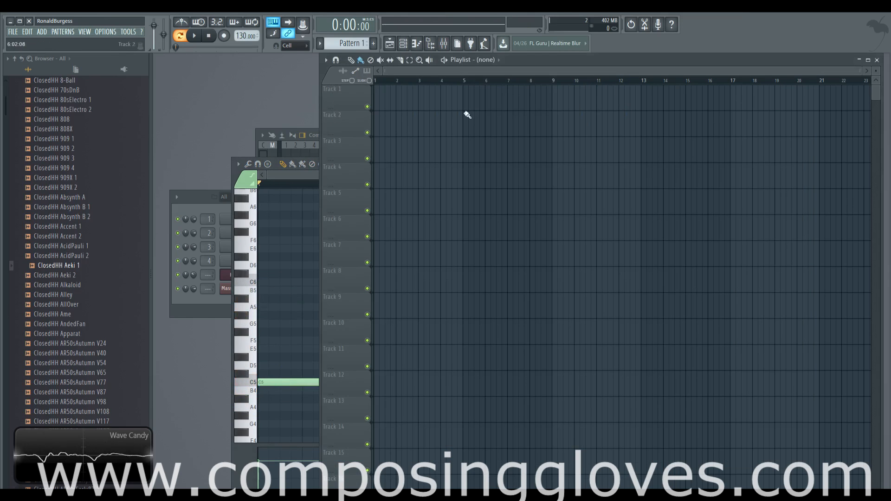
{"action": "left_click", "coordinate": [383, 95]}
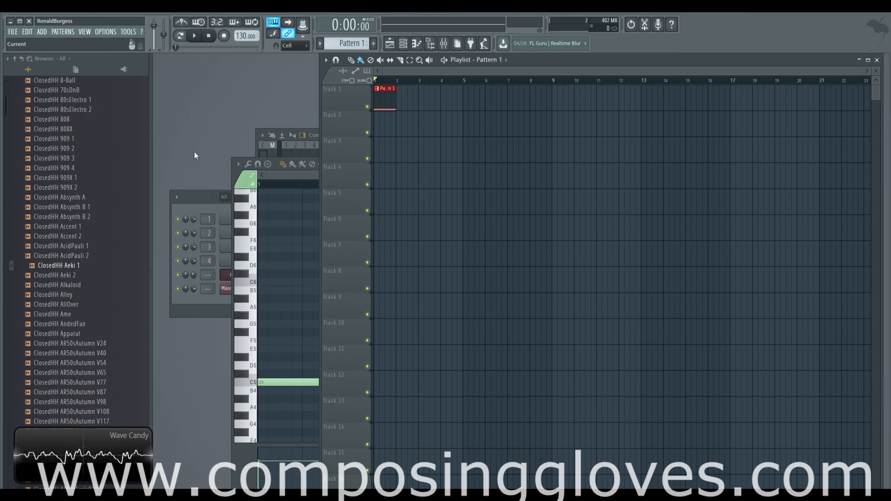
{"action": "left_click", "coordinate": [198, 198]}
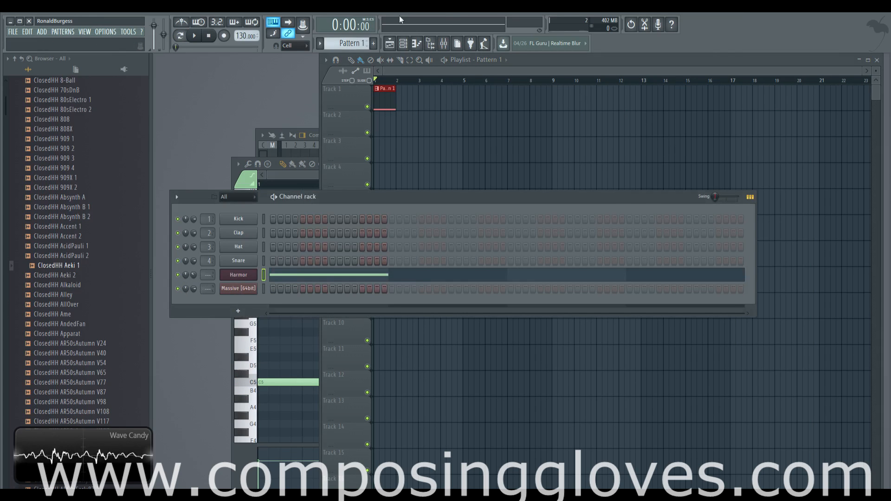
{"action": "left_click", "coordinate": [444, 45]}
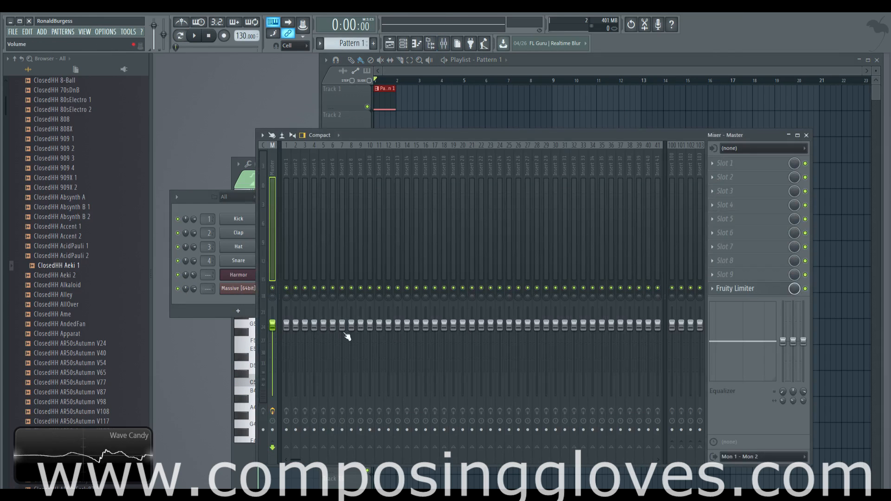
{"action": "left_click", "coordinate": [203, 211]}
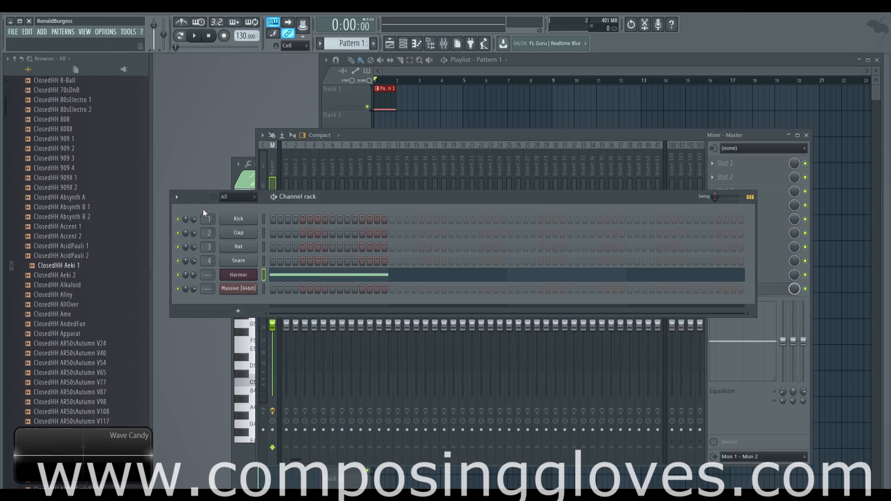
{"action": "left_click", "coordinate": [238, 275]}
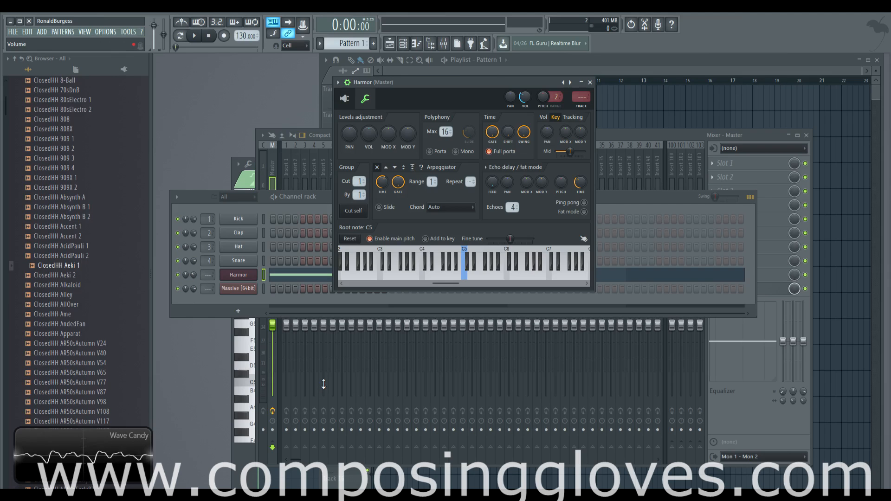
{"action": "left_click", "coordinate": [525, 95]}
{"action": "left_click_drag", "start_coordinate": [526, 96], "coordinate": [525, 113]}
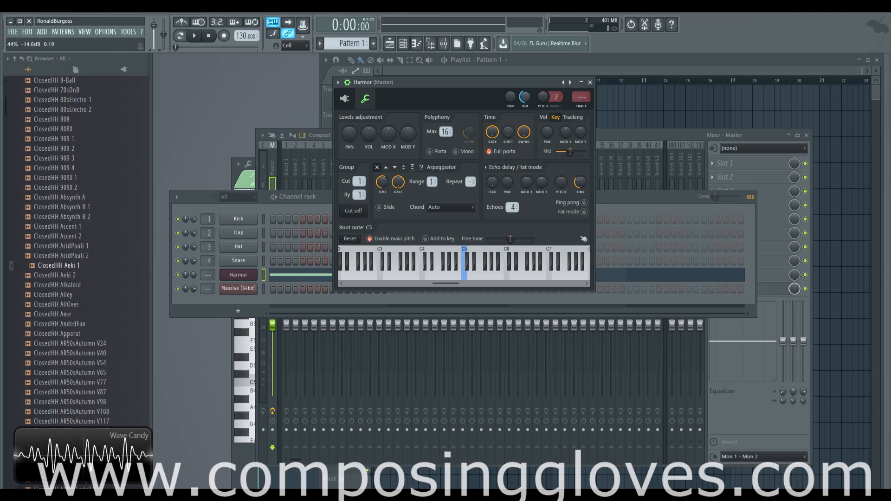
Create an automation clip for Harmor's volume multiplier knob in the playlist
{"action": "right_click", "coordinate": [369, 135]}
{"action": "left_click", "coordinate": [411, 195]}
{"action": "left_click_drag", "start_coordinate": [426, 80], "coordinate": [483, 129]}
{"action": "left_click", "coordinate": [421, 74]}
{"action": "scroll", "coordinate": [386, 131], "scroll_direction": "up", "scroll_amount": 4}
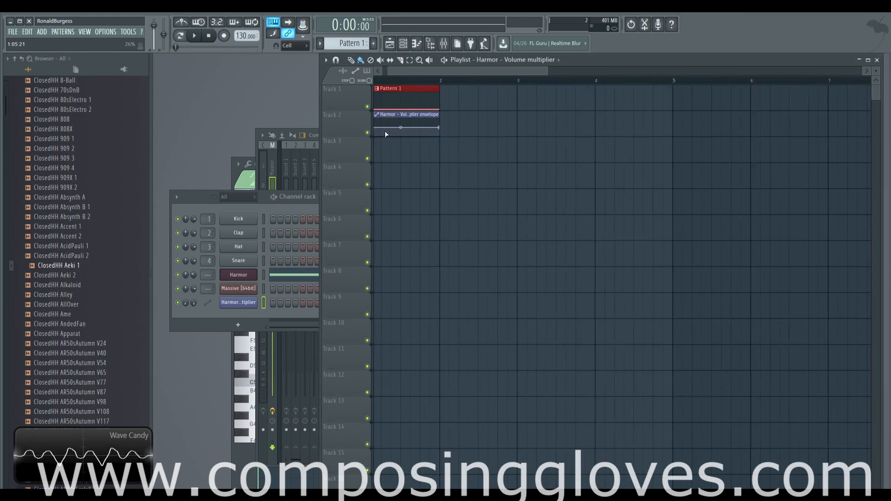
Add two points to the volume multiplier automation envelope and lower one of them during playback
{"action": "right_click", "coordinate": [382, 135]}
{"action": "right_click", "coordinate": [415, 119]}
{"action": "key", "text": "space"}
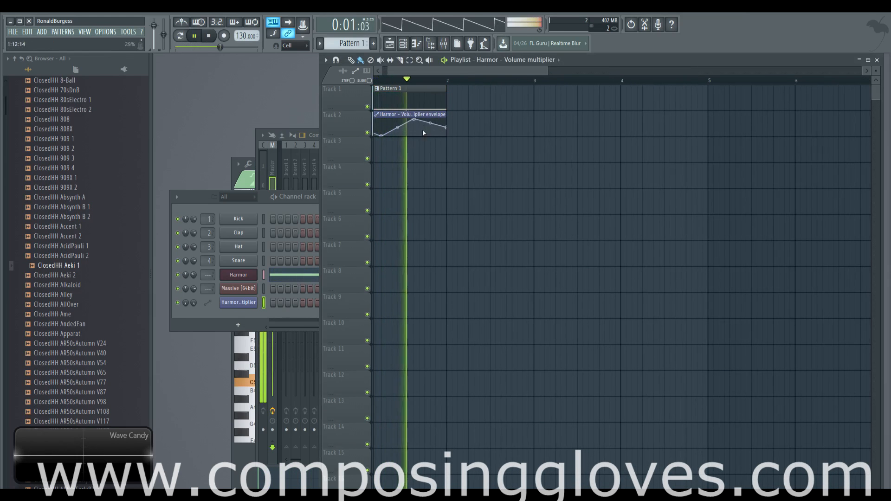
{"action": "left_click_drag", "start_coordinate": [414, 120], "coordinate": [415, 130]}
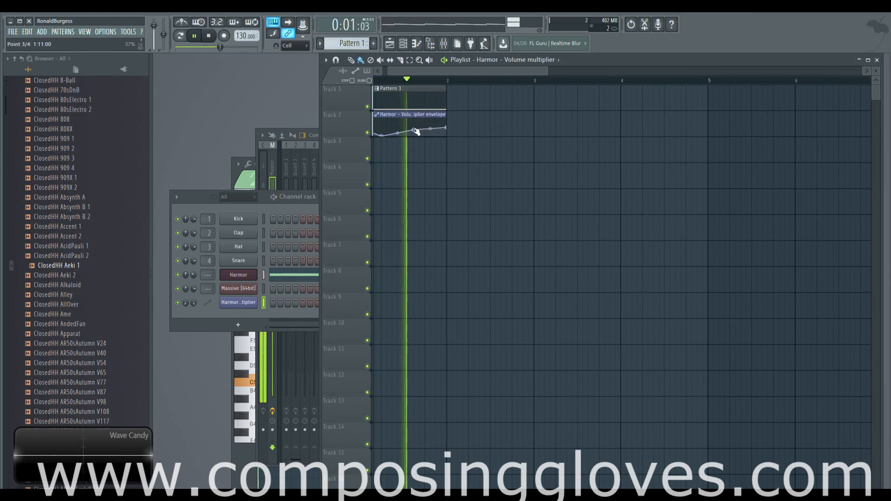
{"action": "key", "text": "space"}
Delete the playlist clips and the piano roll note, then undo those deletions
{"action": "right_click", "coordinate": [416, 88]}
{"action": "right_click", "coordinate": [409, 118]}
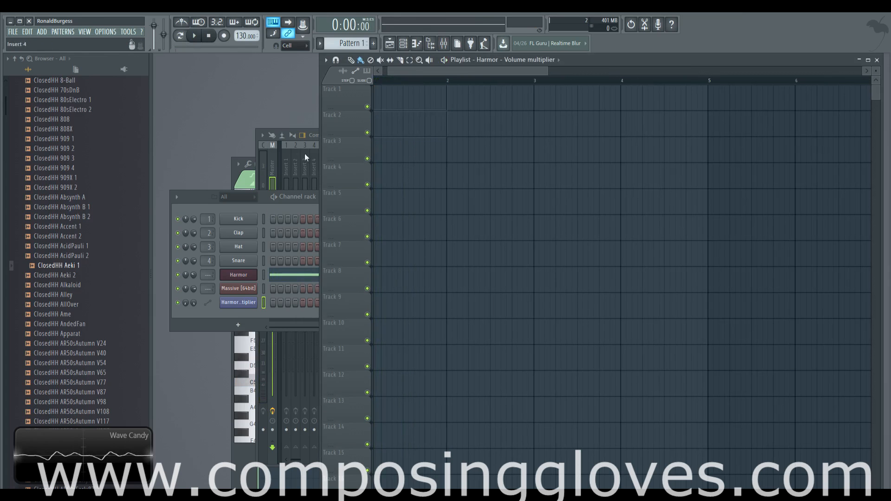
{"action": "left_click", "coordinate": [299, 276]}
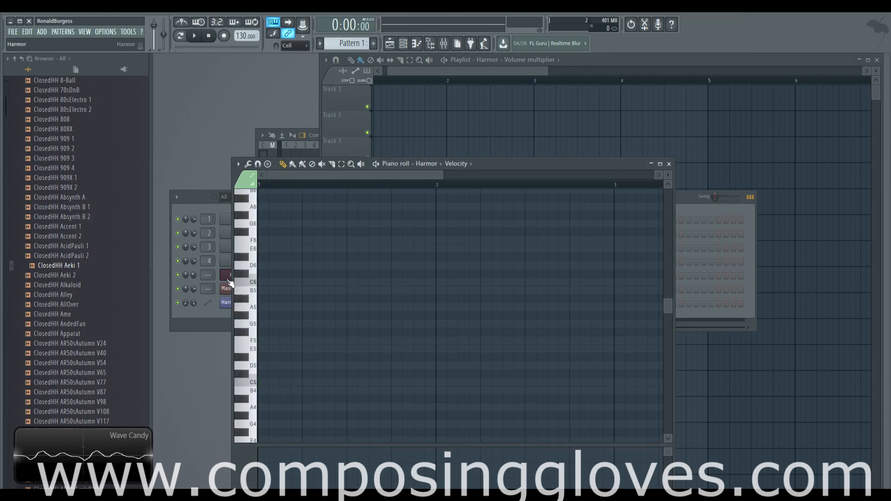
{"action": "left_click", "coordinate": [229, 281]}
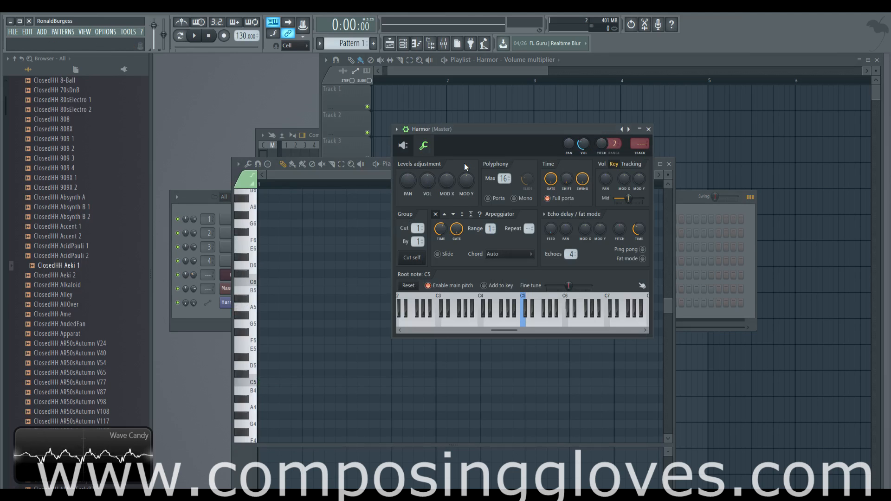
{"action": "key", "text": "ctrl+alt+z"}
{"action": "key", "text": "ctrl+alt+z"}
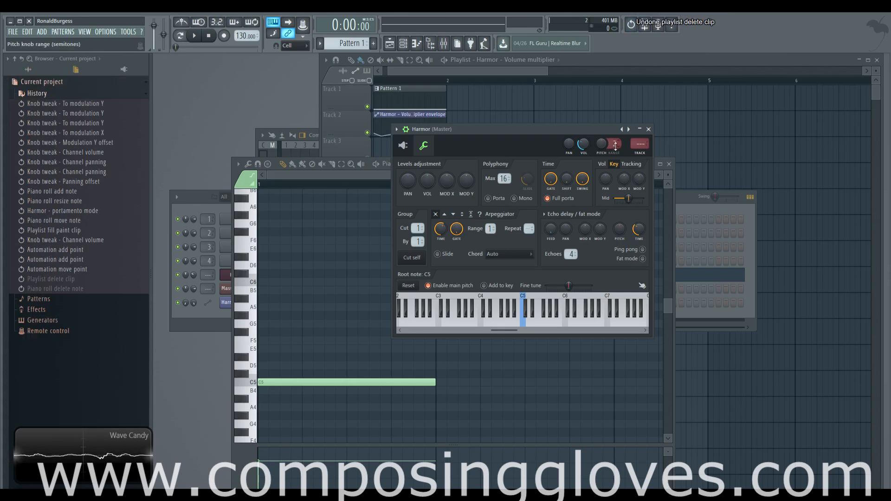
Play back the project to hear the Harmor note with its volume automation
{"action": "key", "text": "space"}
{"action": "key", "text": "space"}
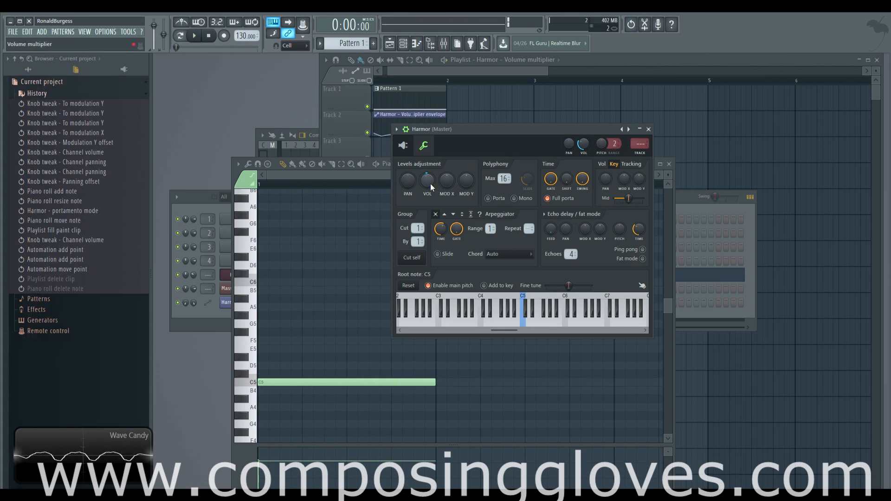
{"action": "key", "text": "space"}
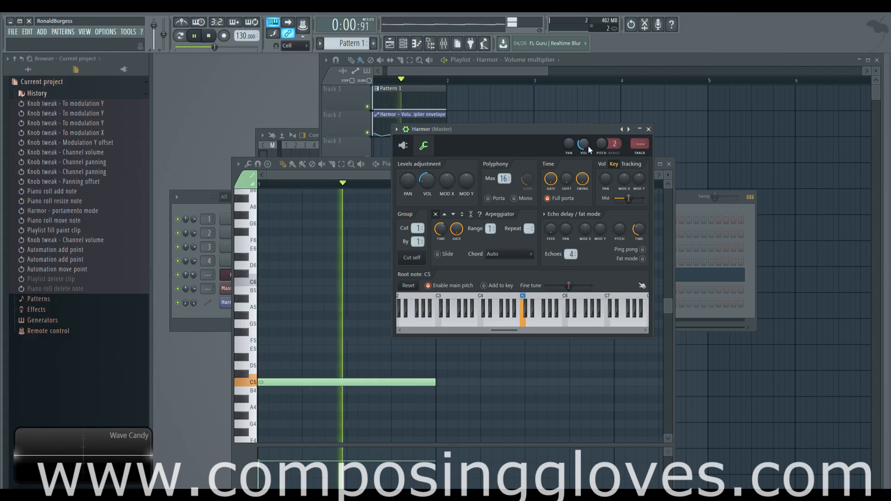
{"action": "key", "text": "space"}
Delete the clips from the playlist
{"action": "right_click", "coordinate": [369, 89]}
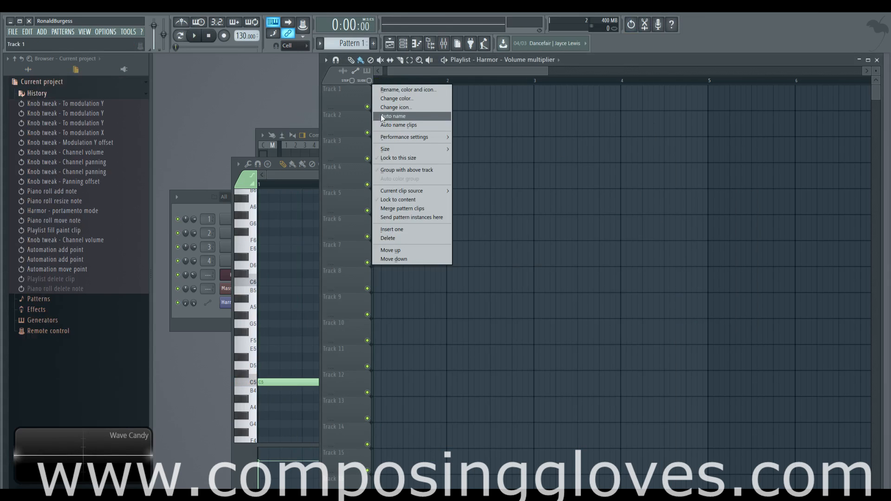
{"action": "left_click", "coordinate": [460, 99]}
{"action": "right_click", "coordinate": [439, 99]}
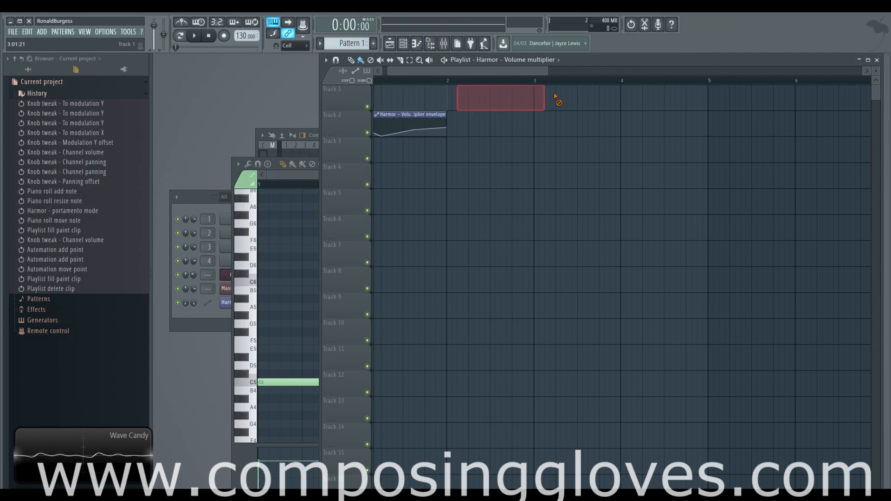
Reopen the Harmor channel settings and move its window higher up
{"action": "left_click", "coordinate": [261, 179]}
{"action": "left_click", "coordinate": [238, 275]}
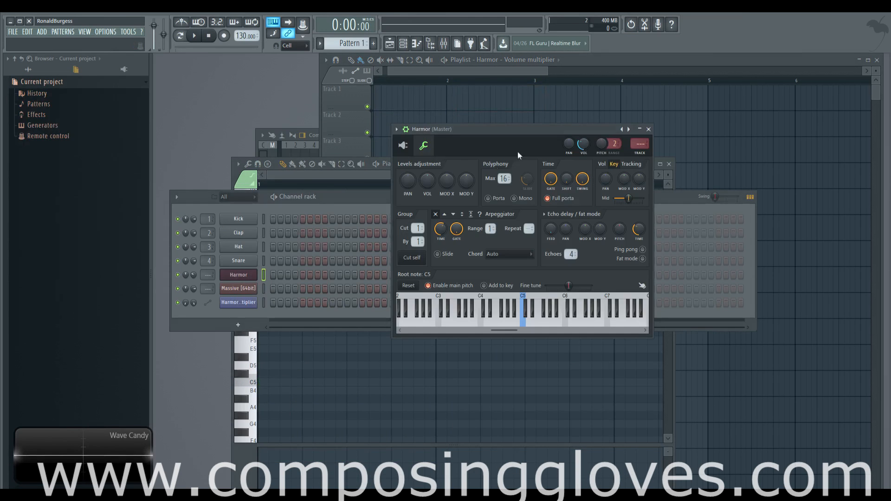
{"action": "left_click_drag", "start_coordinate": [518, 129], "coordinate": [525, 89]}
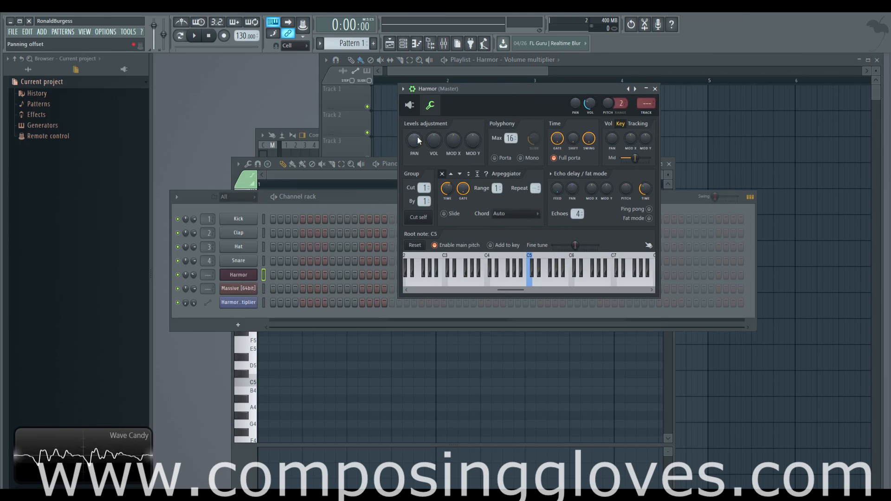
Examine Harmor's levels adjustment knobs, Full porta option and plugin editor
{"action": "mouse_move", "coordinate": [418, 141]}
{"action": "left_mouse_down"}
{"action": "mouse_move", "coordinate": [417, 167]}
{"action": "mouse_move", "coordinate": [418, 137]}
{"action": "left_mouse_up"}
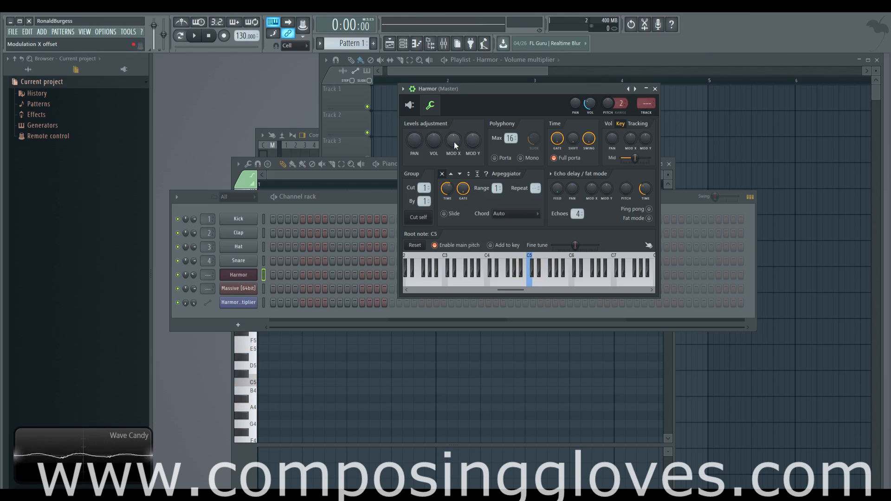
{"action": "mouse_move", "coordinate": [456, 145]}
{"action": "left_mouse_down"}
{"action": "mouse_move", "coordinate": [455, 162]}
{"action": "mouse_move", "coordinate": [455, 116]}
{"action": "mouse_move", "coordinate": [455, 144]}
{"action": "left_mouse_up"}
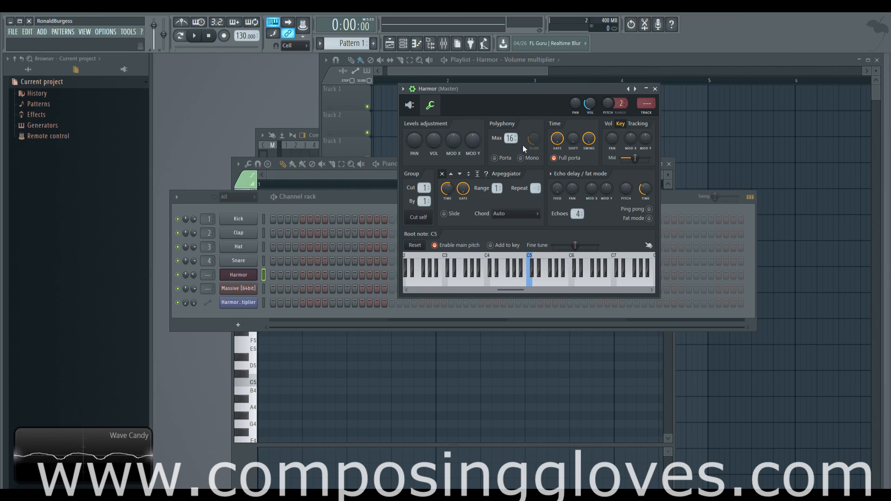
{"action": "left_click", "coordinate": [411, 108]}
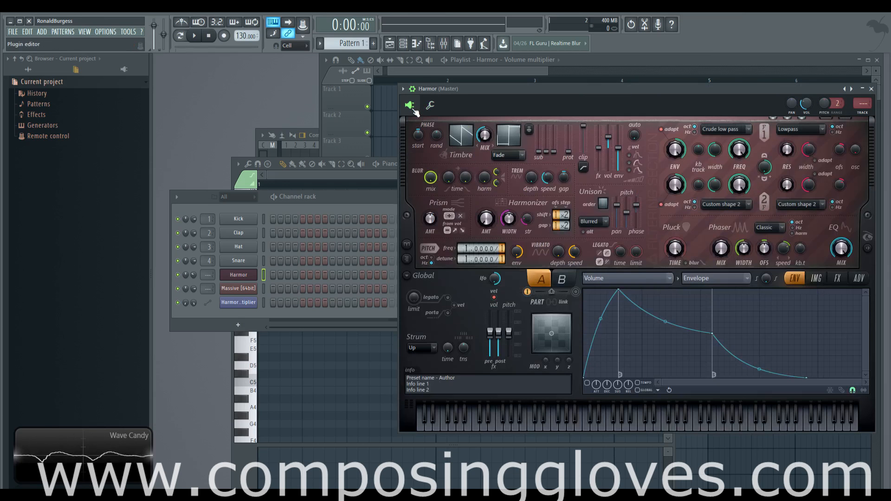
{"action": "left_click", "coordinate": [433, 107]}
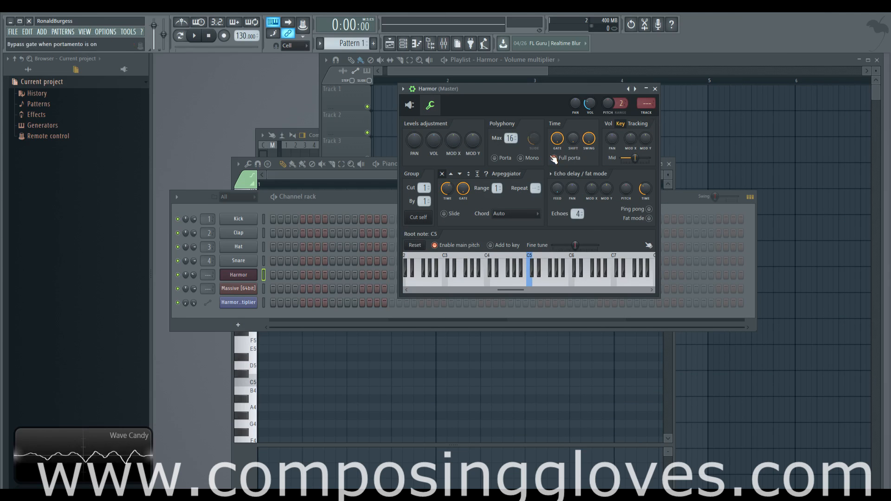
{"action": "left_click", "coordinate": [553, 158]}
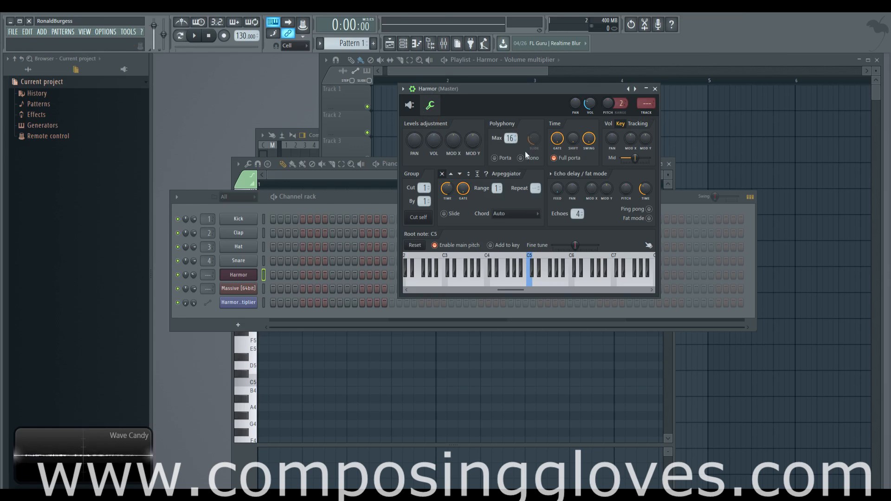
{"action": "left_click", "coordinate": [412, 107]}
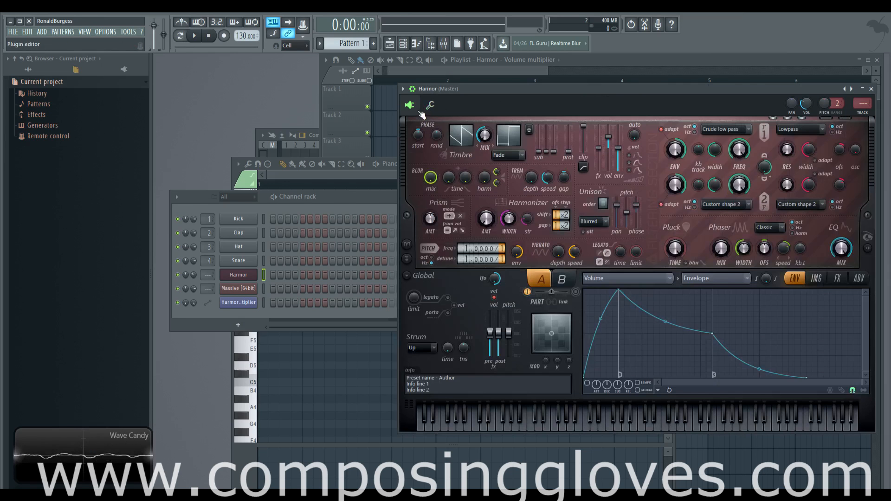
Move the Harmor plugin window up and to the left, and open its FX page
{"action": "left_click_drag", "start_coordinate": [550, 94], "coordinate": [506, 82]}
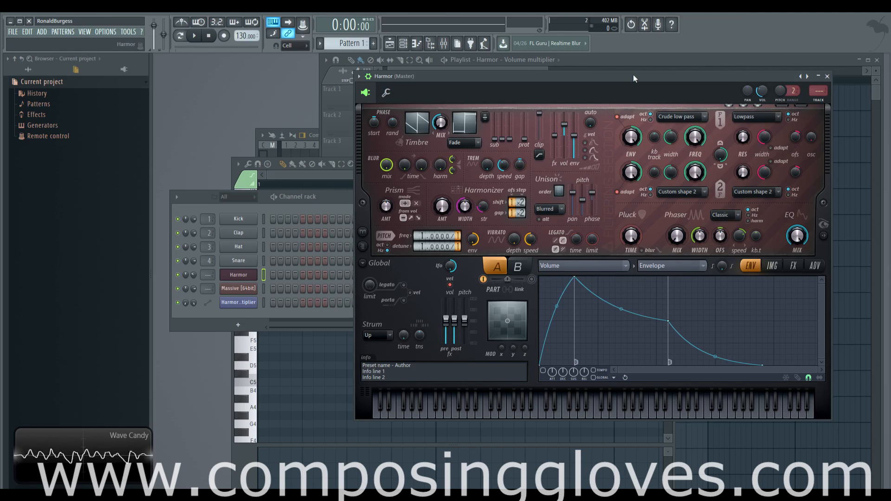
{"action": "left_click_drag", "start_coordinate": [633, 74], "coordinate": [609, 65]}
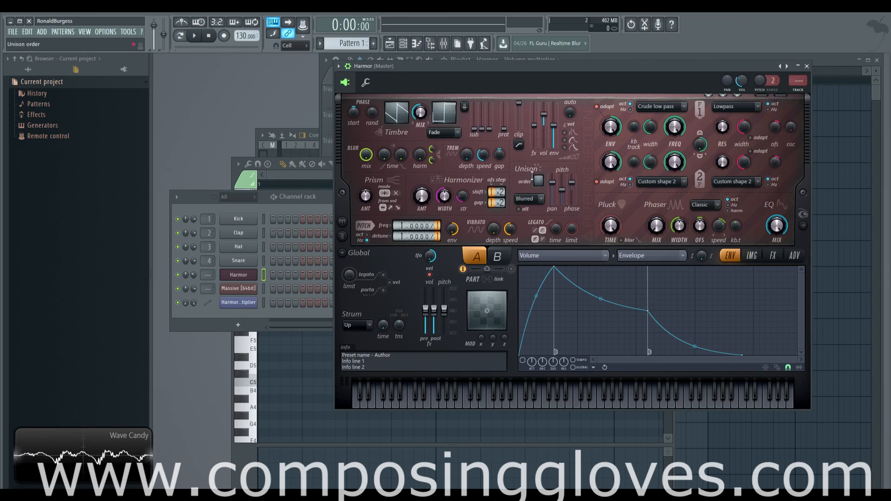
{"action": "left_click", "coordinate": [773, 255]}
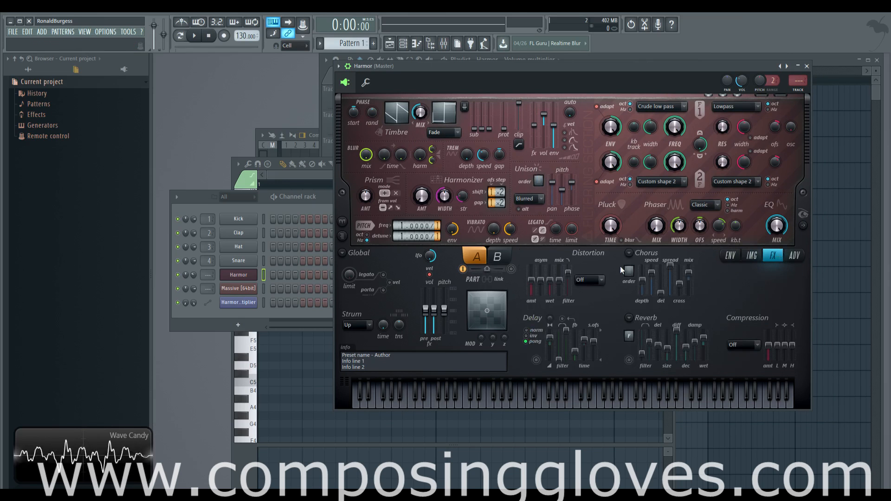
{"action": "left_click", "coordinate": [365, 83]}
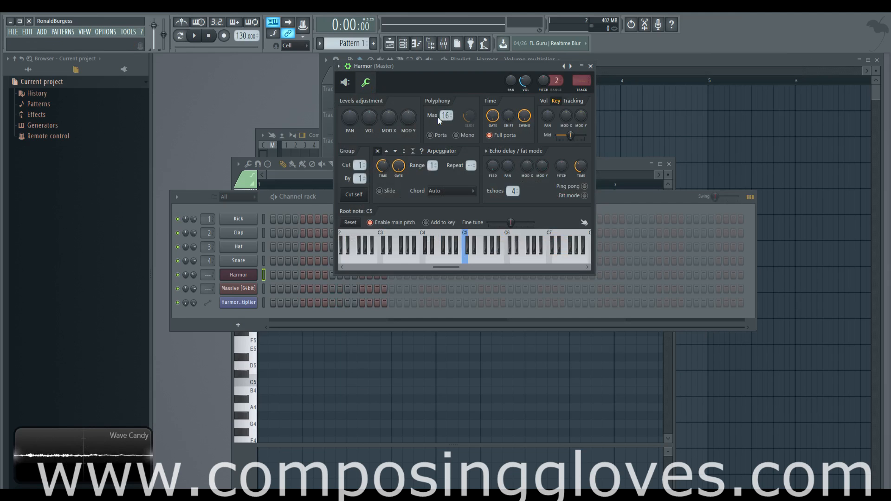
{"action": "left_click_drag", "start_coordinate": [447, 116], "coordinate": [446, 135]}
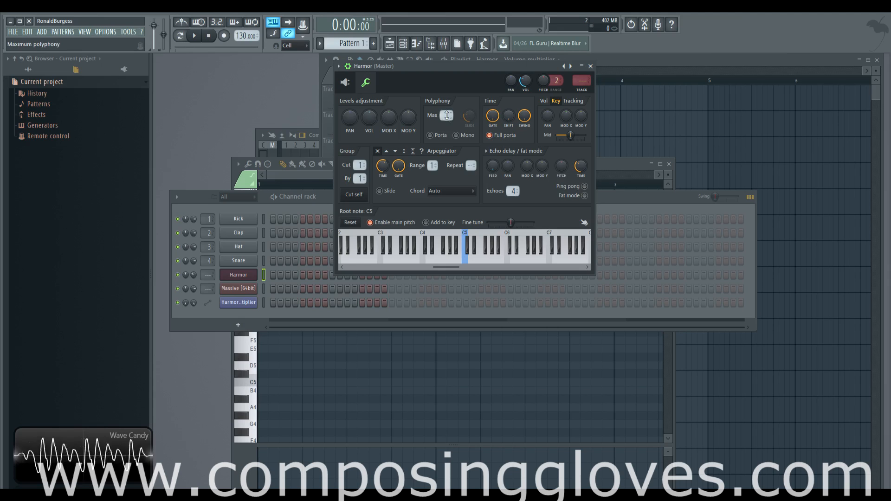
{"action": "left_click_drag", "start_coordinate": [446, 115], "coordinate": [445, 111]}
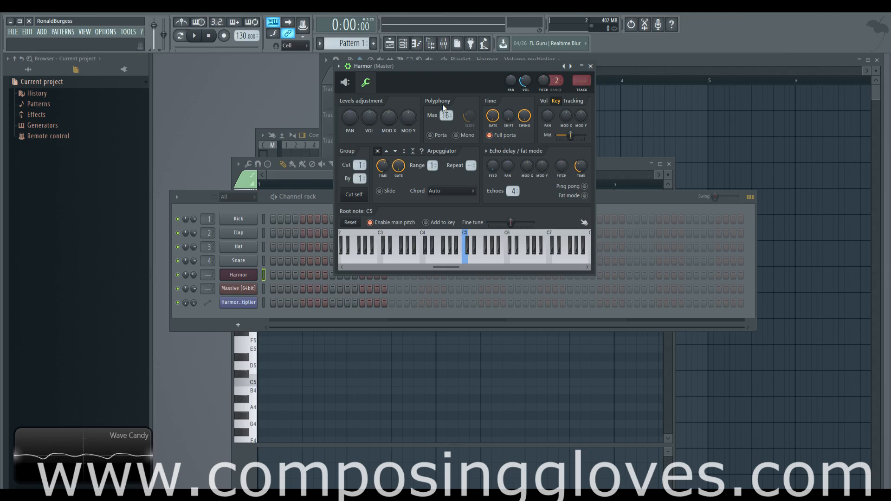
{"action": "left_click", "coordinate": [365, 83]}
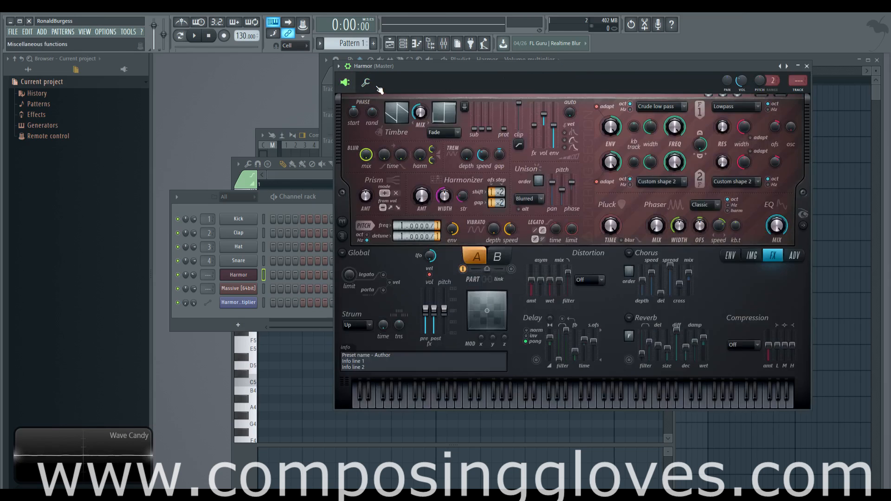
{"action": "left_click", "coordinate": [366, 83]}
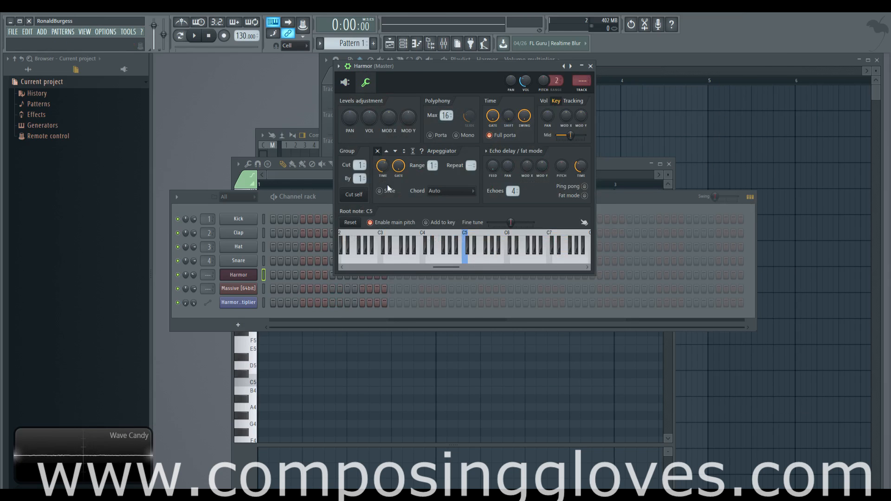
{"action": "left_click", "coordinate": [345, 83]}
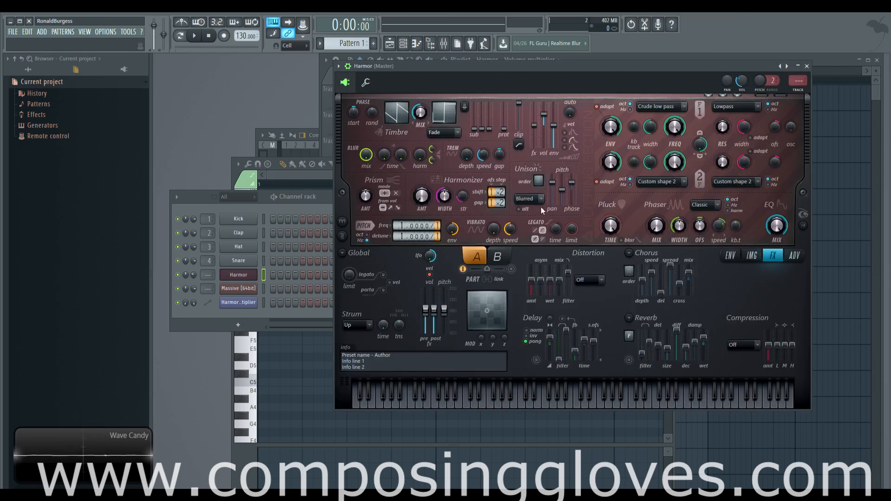
{"action": "mouse_move", "coordinate": [538, 181]}
{"action": "left_mouse_down"}
{"action": "mouse_move", "coordinate": [539, 168]}
{"action": "mouse_move", "coordinate": [539, 182]}
{"action": "left_mouse_up"}
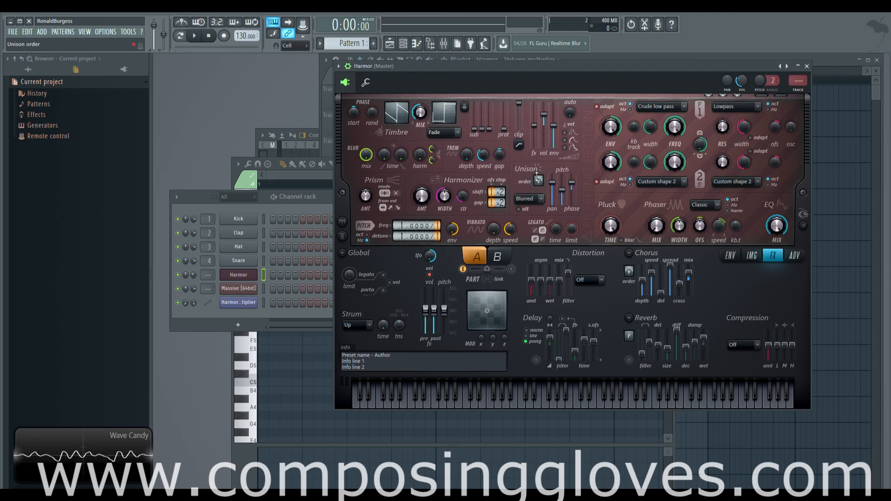
{"action": "left_click", "coordinate": [365, 82]}
{"action": "left_click", "coordinate": [345, 83]}
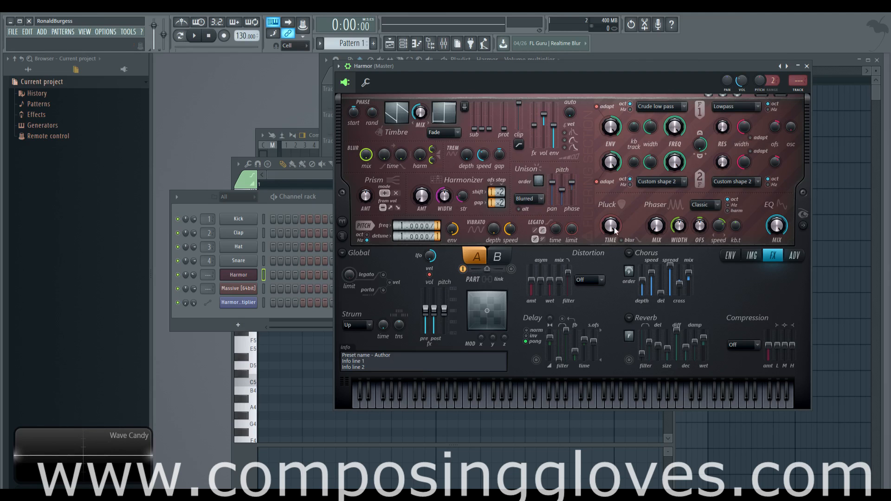
{"action": "left_click", "coordinate": [366, 84]}
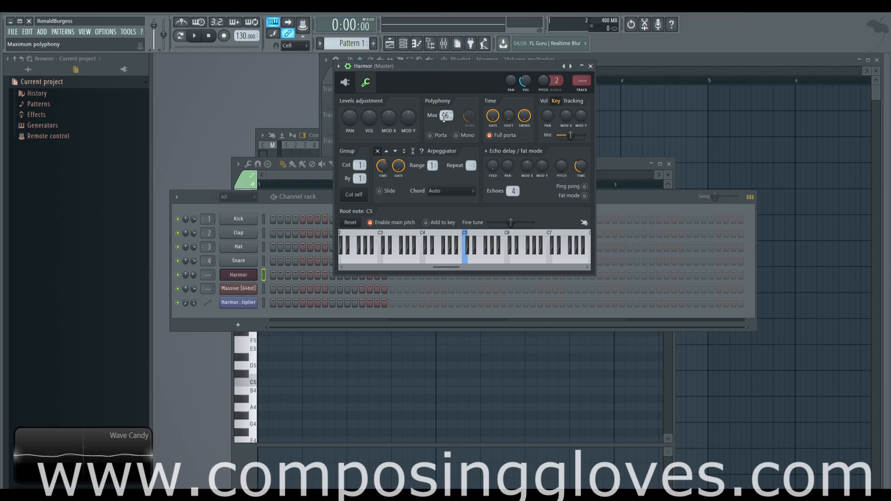
Try the Porta and Mono polyphony options on the Harmor channel, then switch them both off again
{"action": "left_click", "coordinate": [431, 136]}
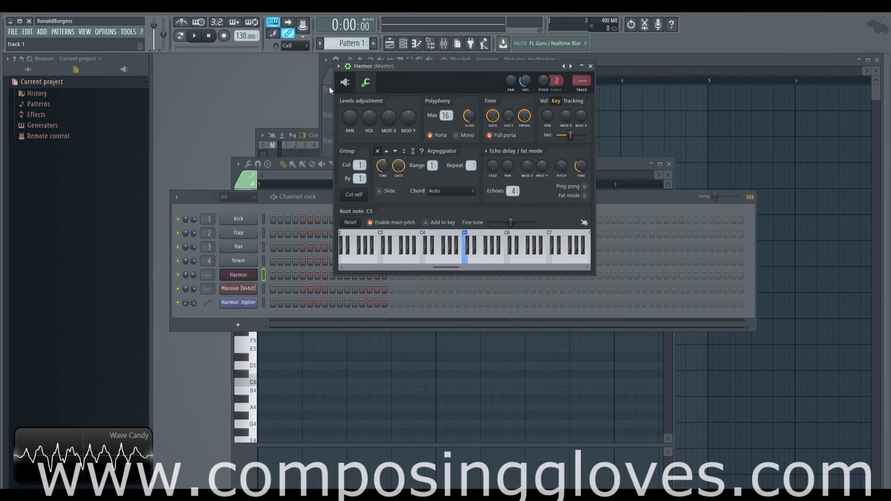
{"action": "left_click", "coordinate": [344, 82]}
{"action": "left_click", "coordinate": [366, 82]}
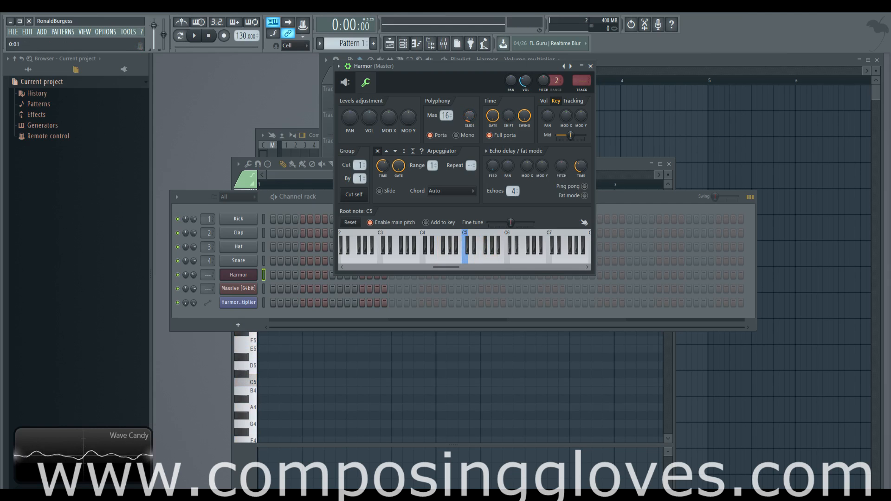
{"action": "left_click", "coordinate": [430, 135]}
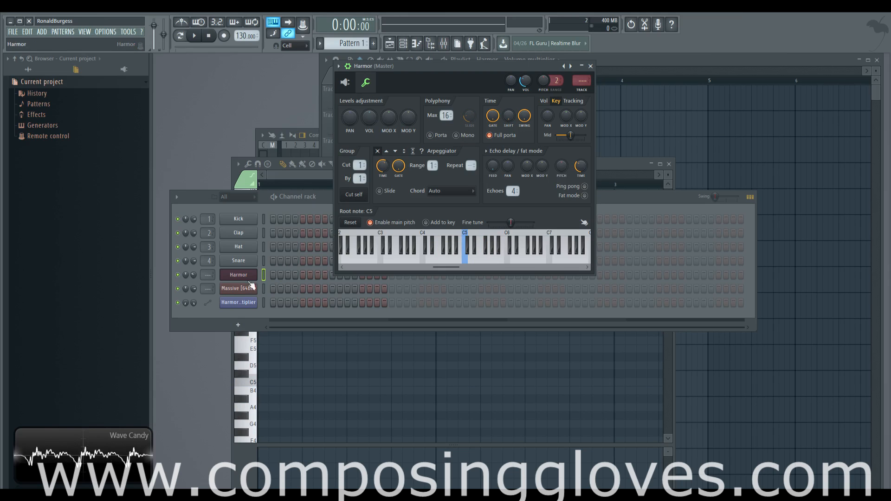
{"action": "left_click", "coordinate": [456, 135]}
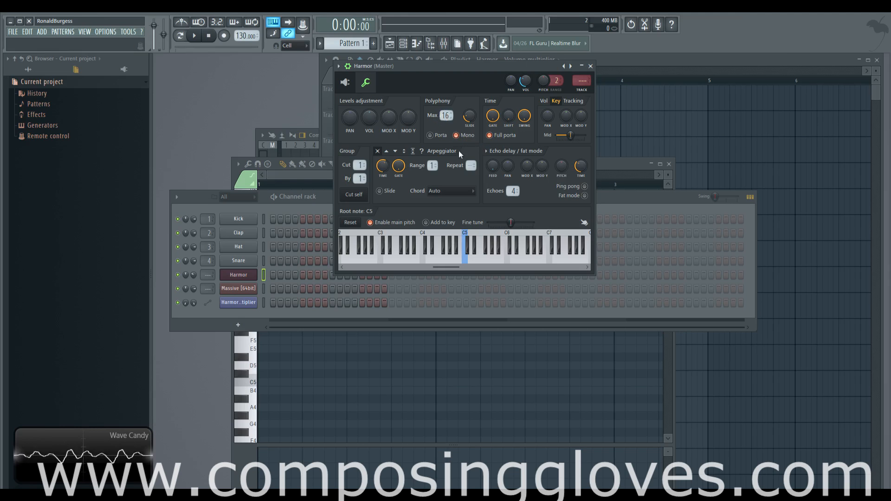
{"action": "left_click", "coordinate": [443, 114]}
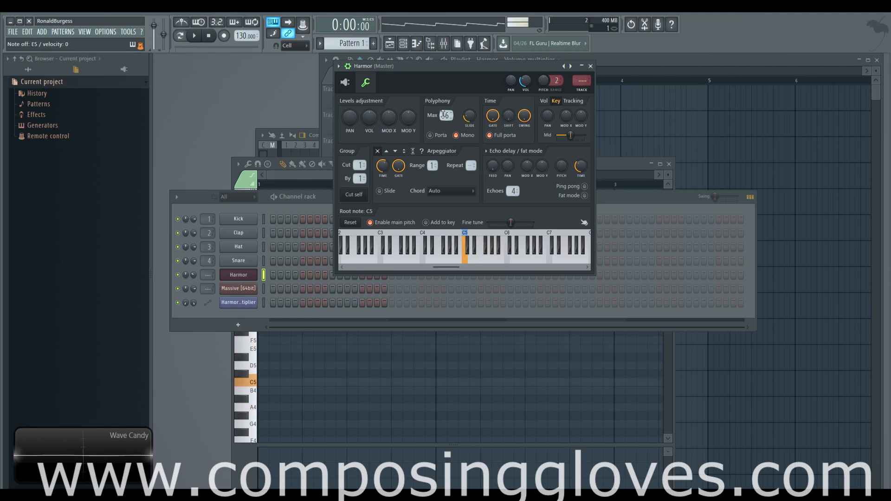
{"action": "left_click", "coordinate": [428, 136]}
{"action": "left_click", "coordinate": [466, 138]}
{"action": "left_click", "coordinate": [437, 135]}
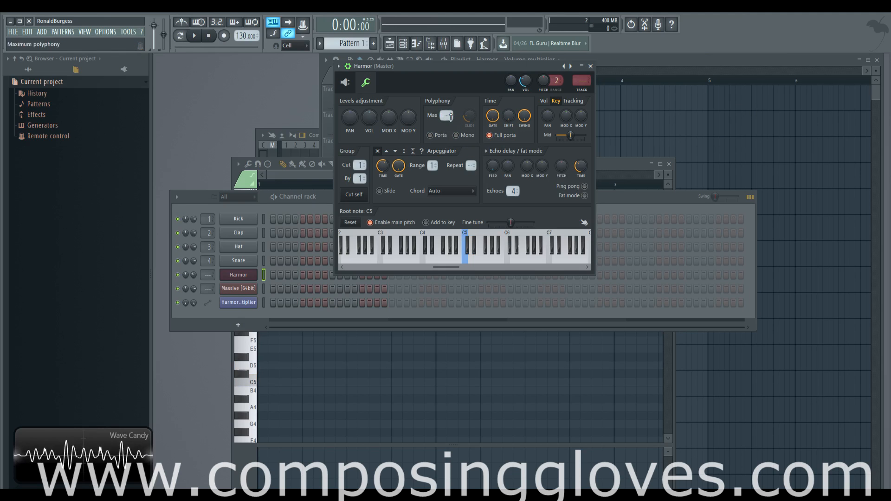
{"action": "left_click_drag", "start_coordinate": [446, 115], "coordinate": [446, 122]}
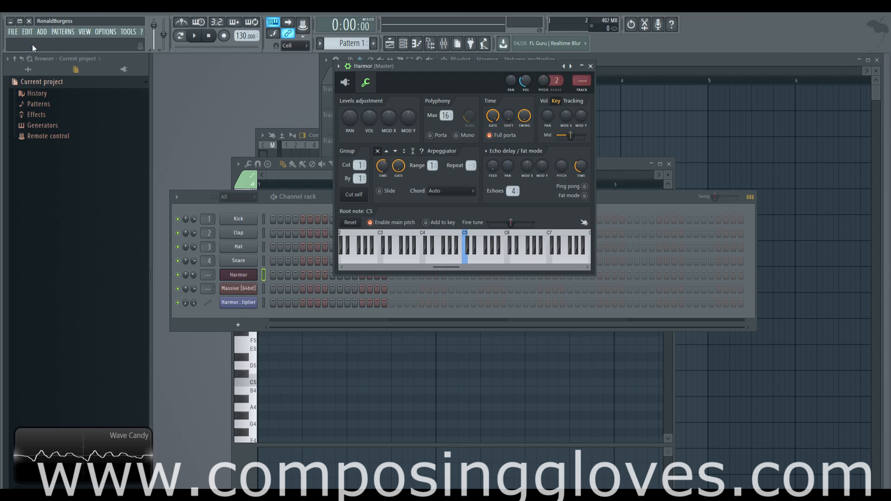
{"action": "left_click_drag", "start_coordinate": [493, 116], "coordinate": [493, 121]}
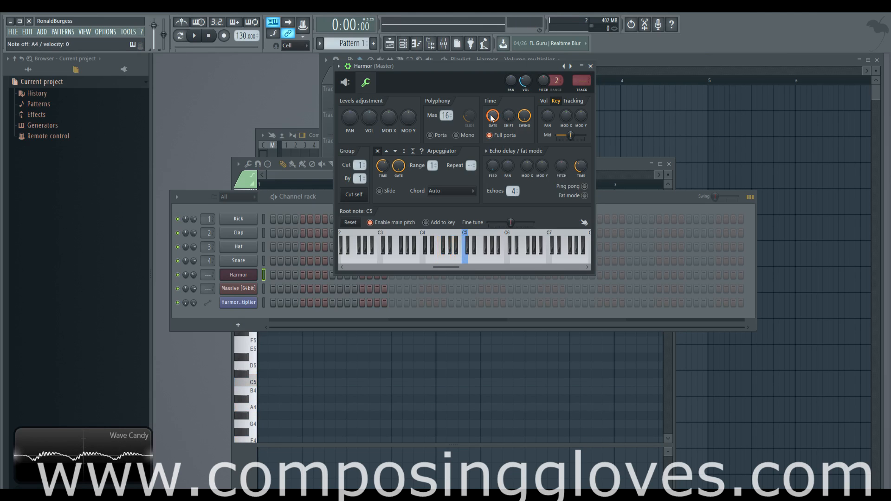
{"action": "left_click_drag", "start_coordinate": [493, 119], "coordinate": [493, 177]}
{"action": "left_click_drag", "start_coordinate": [493, 119], "coordinate": [493, 116]}
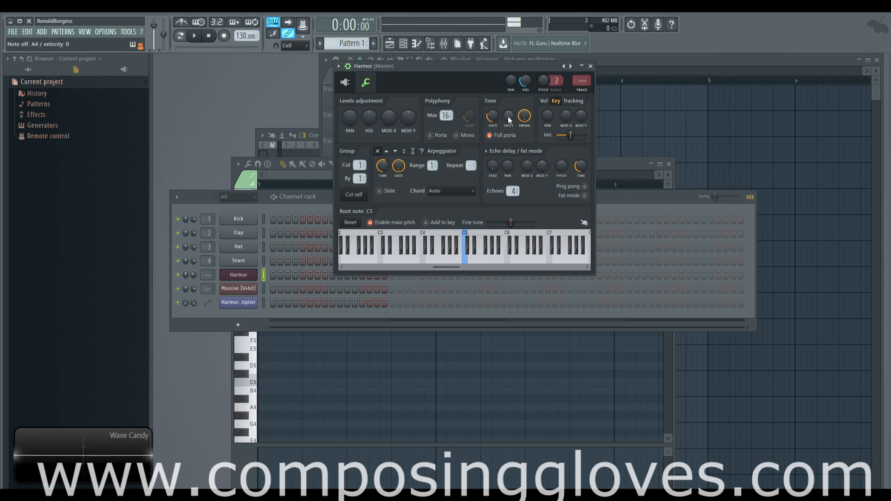
{"action": "left_click_drag", "start_coordinate": [509, 117], "coordinate": [508, 69]}
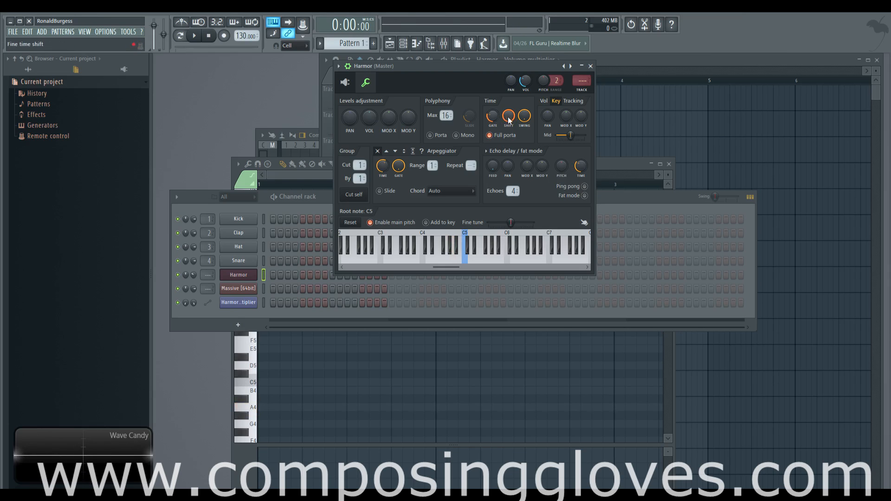
{"action": "left_click_drag", "start_coordinate": [508, 118], "coordinate": [508, 141]}
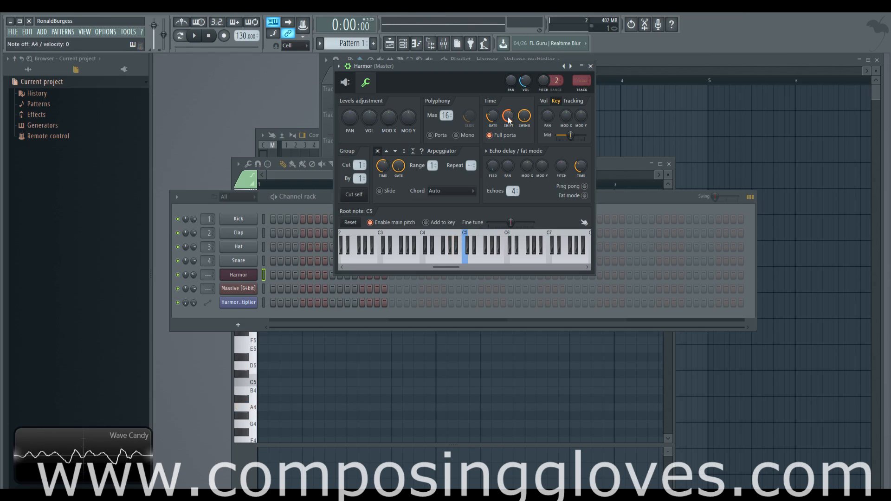
{"action": "left_click", "coordinate": [490, 135]}
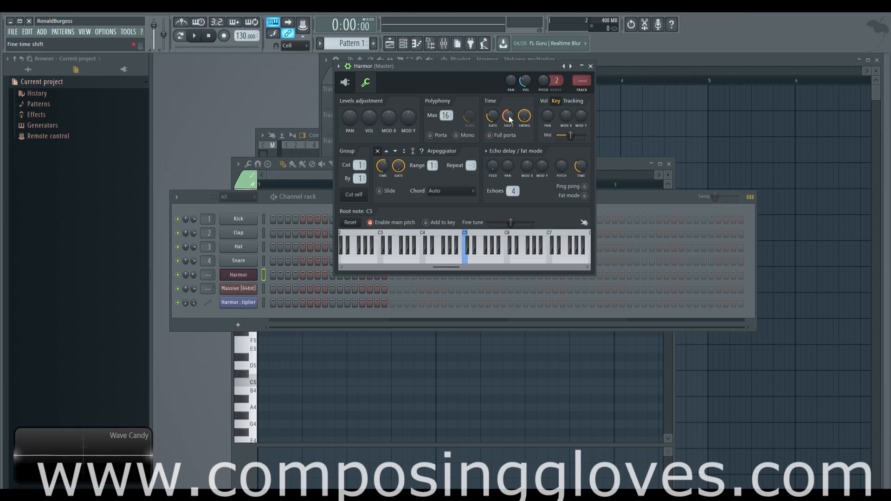
{"action": "left_click_drag", "start_coordinate": [509, 120], "coordinate": [509, 93]}
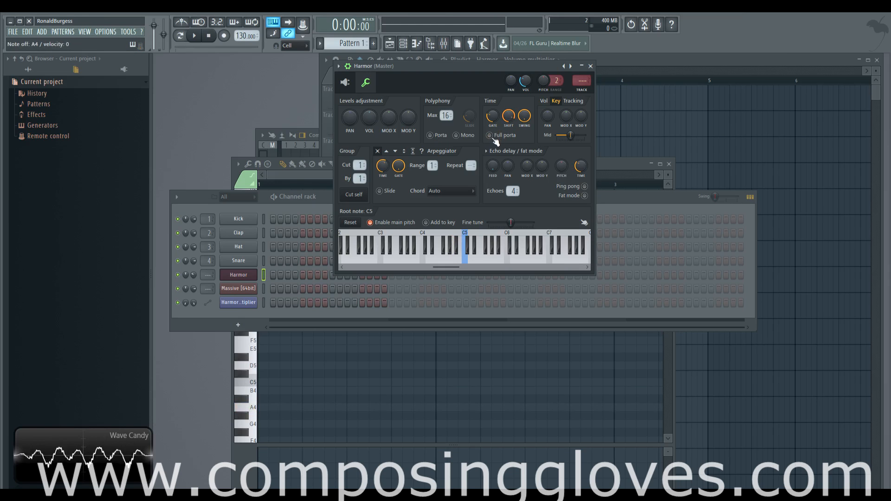
Inspect the context menu of Harmor's global porta knob, then return to the channel settings
{"action": "left_click", "coordinate": [345, 82]}
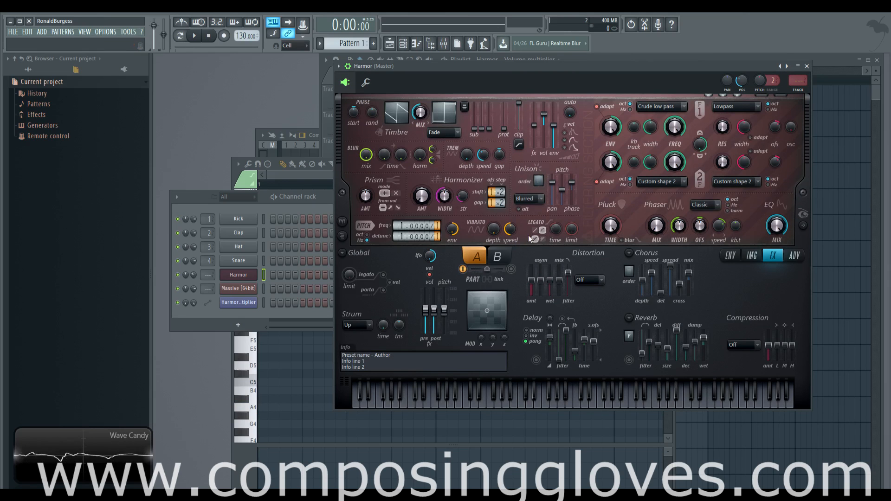
{"action": "right_click", "coordinate": [384, 290]}
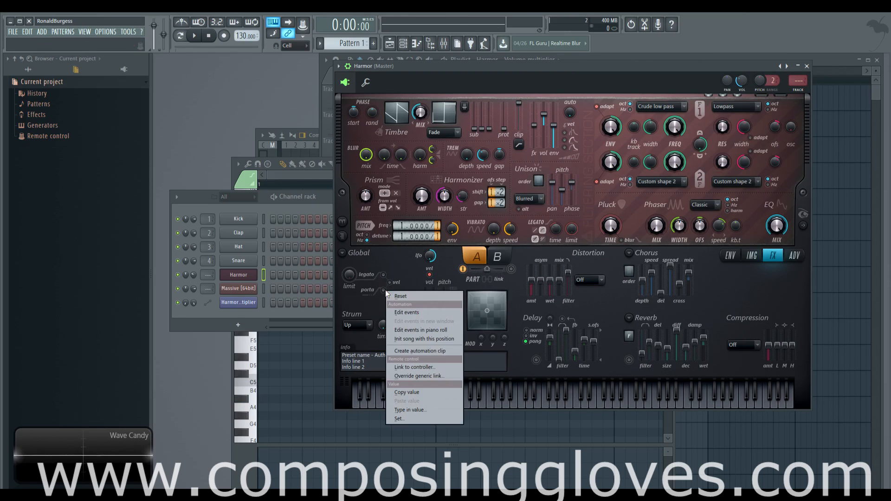
{"action": "left_click", "coordinate": [366, 82]}
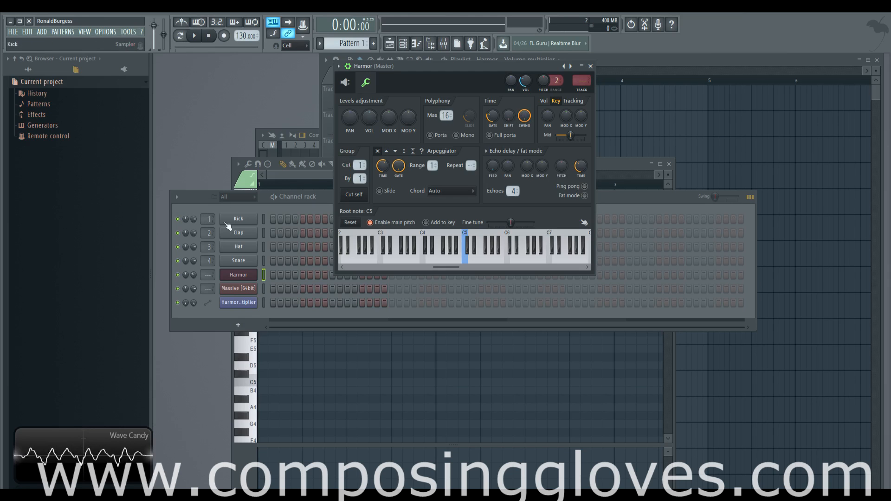
Bring the channel rack forward and paint steps across the first bar of the Hat channel
{"action": "left_click", "coordinate": [265, 207]}
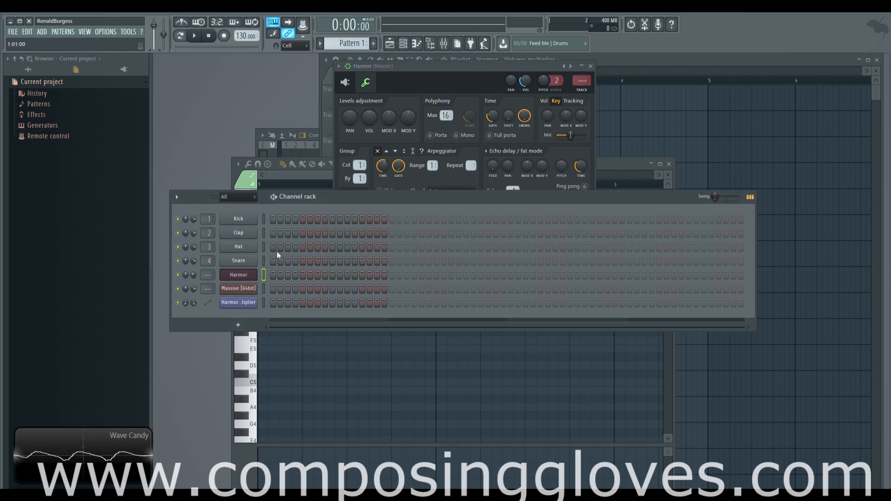
{"action": "left_click_drag", "start_coordinate": [274, 248], "coordinate": [366, 252]}
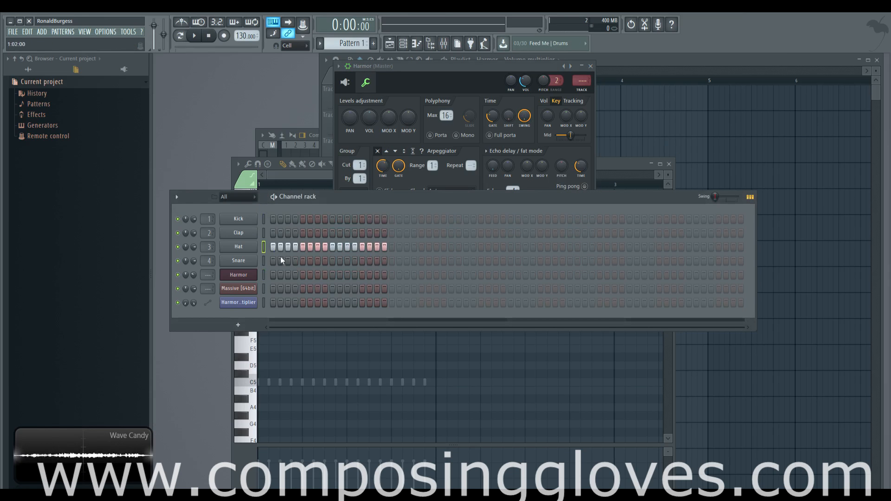
{"action": "left_click", "coordinate": [194, 36]}
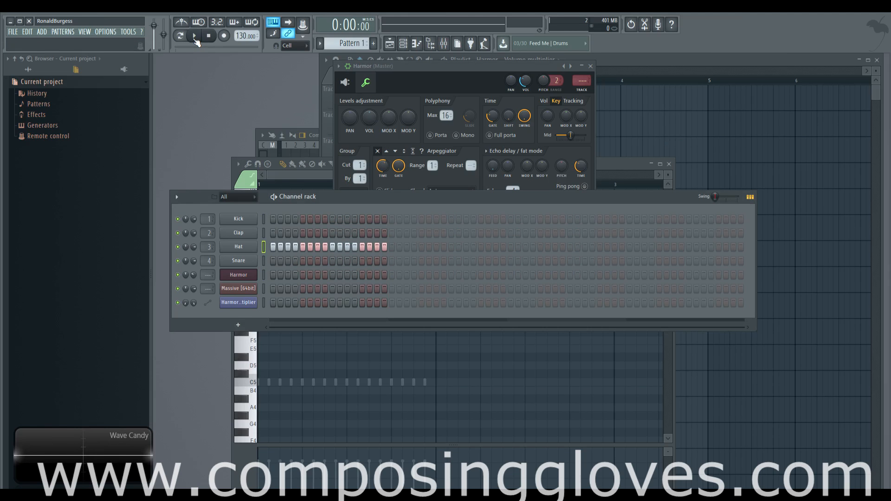
Open the Hat channel's sampler settings and move its window to the right
{"action": "left_click", "coordinate": [241, 248]}
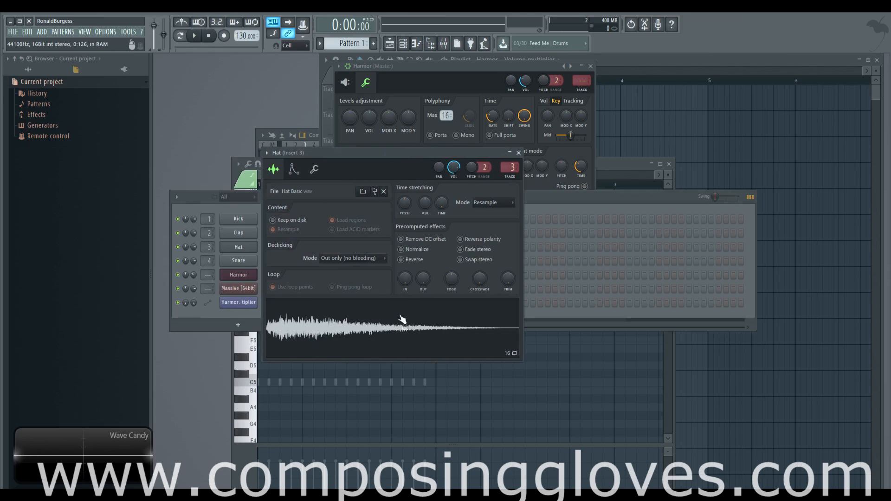
{"action": "left_click_drag", "start_coordinate": [368, 152], "coordinate": [569, 145]}
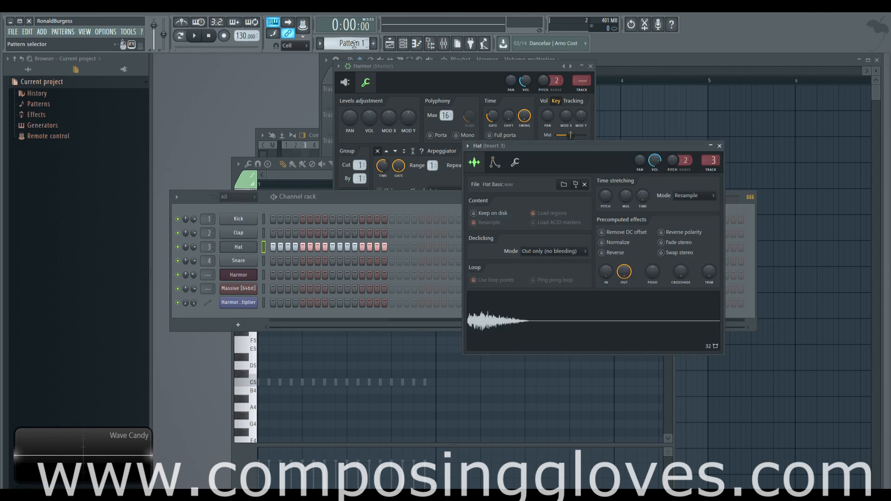
Play back the pattern with the new hat steps, raising the channel rack window
{"action": "left_click", "coordinate": [194, 37]}
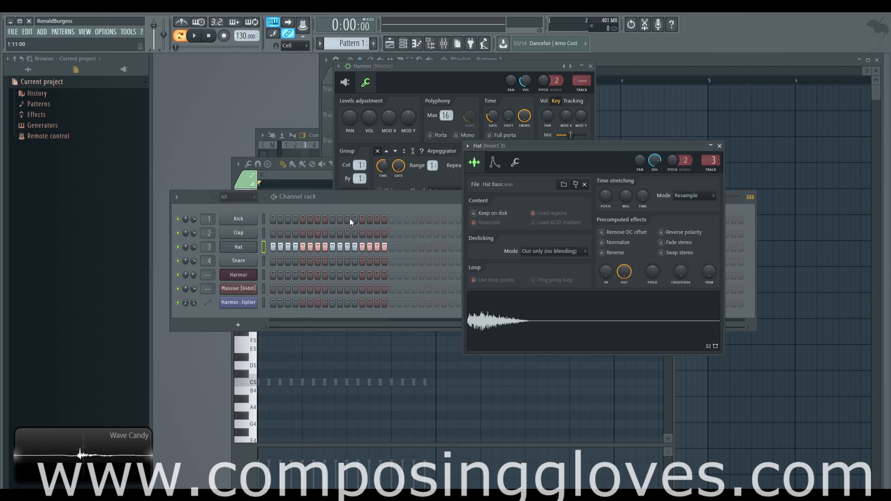
{"action": "left_click_drag", "start_coordinate": [430, 199], "coordinate": [422, 157]}
{"action": "key", "text": "space"}
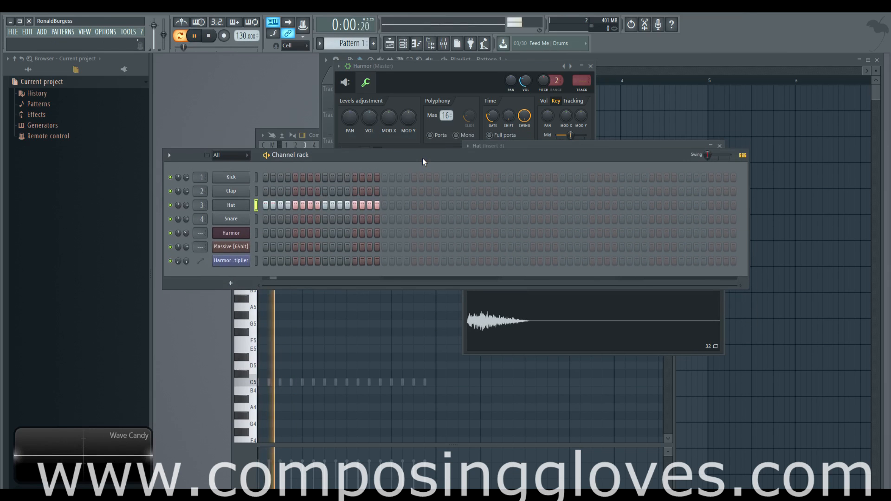
Raise the channel rack's main swing and play the pattern to hear the effect
{"action": "key", "text": "space"}
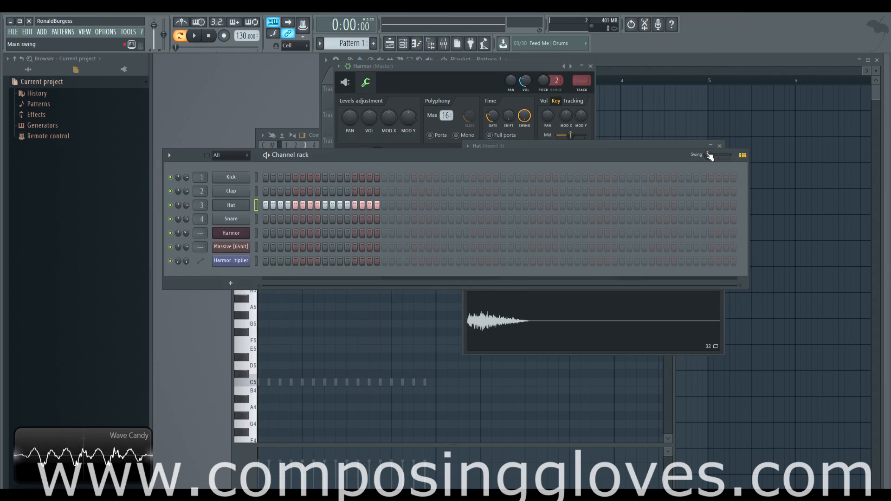
{"action": "left_click_drag", "start_coordinate": [710, 156], "coordinate": [735, 160]}
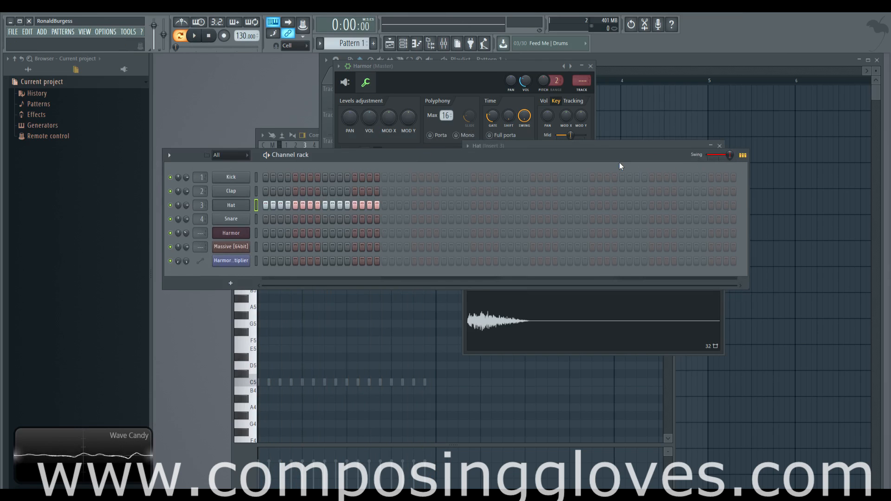
{"action": "key", "text": "space"}
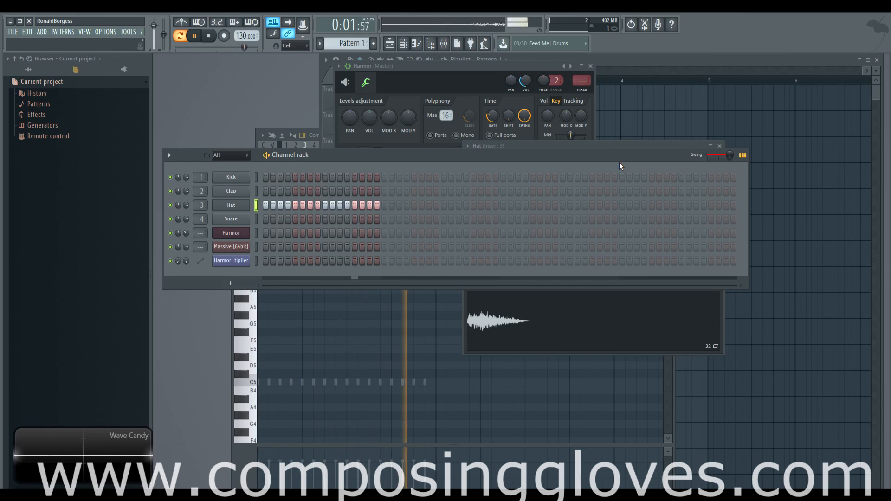
{"action": "key", "text": "space"}
Lower the main swing, turn it back up to maximum and replay the pattern
{"action": "left_click_drag", "start_coordinate": [730, 155], "coordinate": [705, 156]}
{"action": "right_click", "coordinate": [713, 155]}
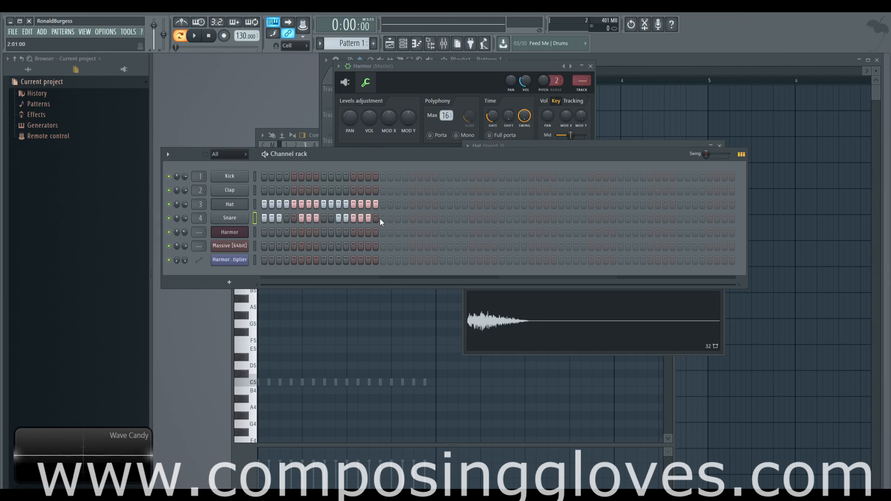
{"action": "left_click_drag", "start_coordinate": [706, 154], "coordinate": [730, 156]}
{"action": "key", "text": "space"}
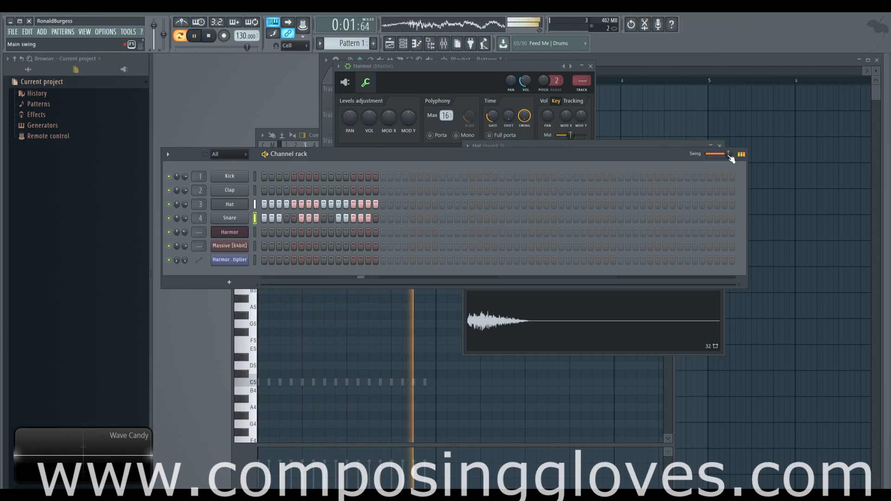
{"action": "key", "text": "space"}
Erase the Snare row's steps and paint new snare steps at the start and around the middle of the bar
{"action": "left_click_drag", "start_coordinate": [371, 221], "coordinate": [263, 224]}
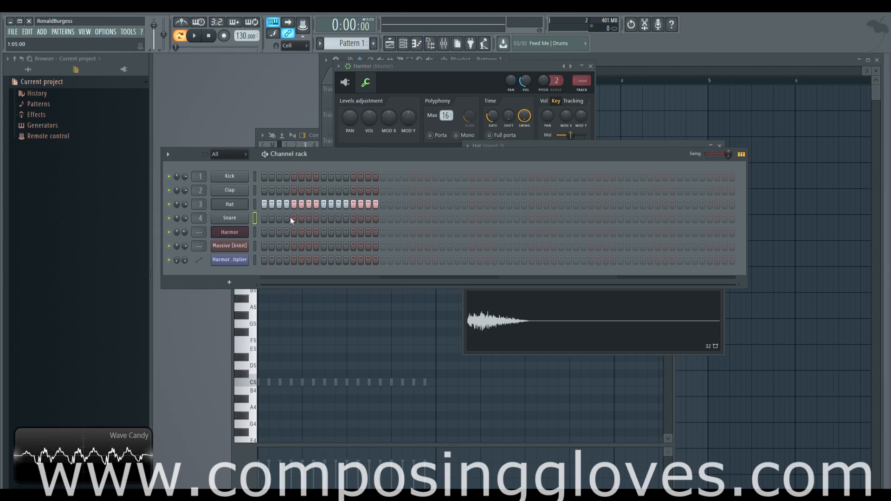
{"action": "left_click", "coordinate": [338, 219]}
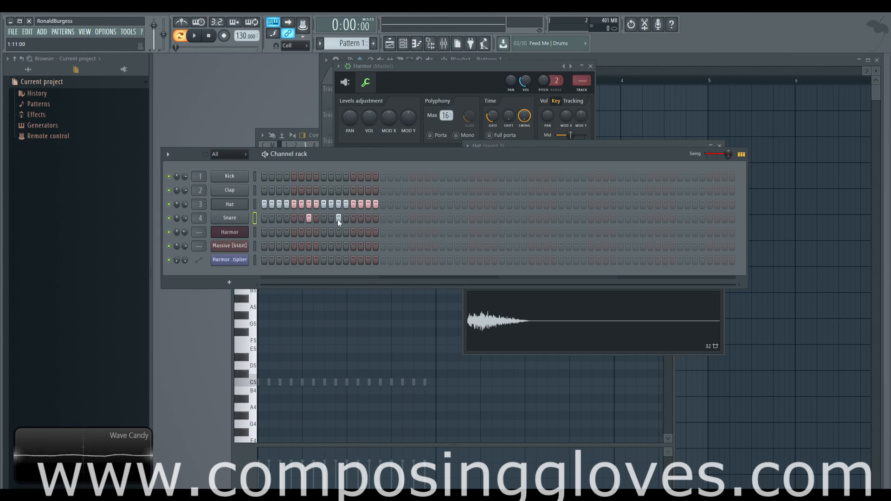
{"action": "left_click_drag", "start_coordinate": [267, 223], "coordinate": [279, 221]}
Open the Hat channel's settings window and move it up over the channel rack
{"action": "left_click", "coordinate": [230, 204]}
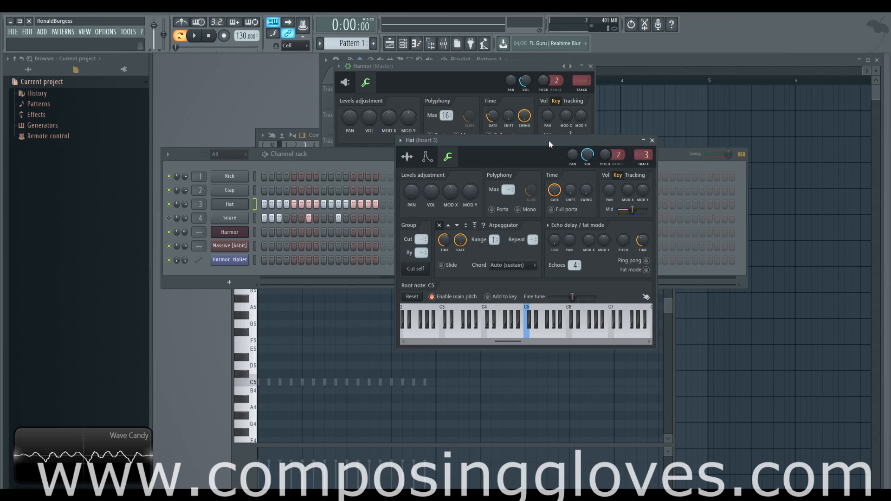
{"action": "left_click_drag", "start_coordinate": [548, 141], "coordinate": [512, 101]}
{"action": "left_click", "coordinate": [631, 158]}
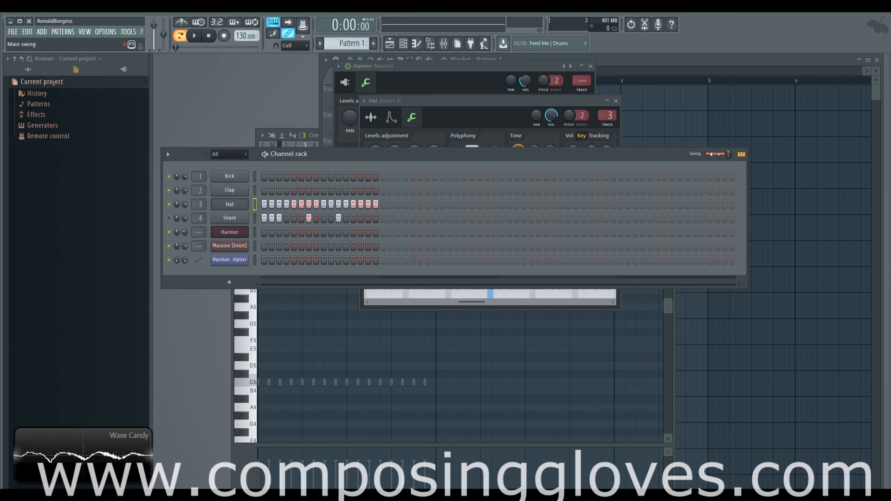
Toggle the main swing down and back up, playing the pattern with the Hat settings window in front
{"action": "left_click_drag", "start_coordinate": [728, 157], "coordinate": [703, 156]}
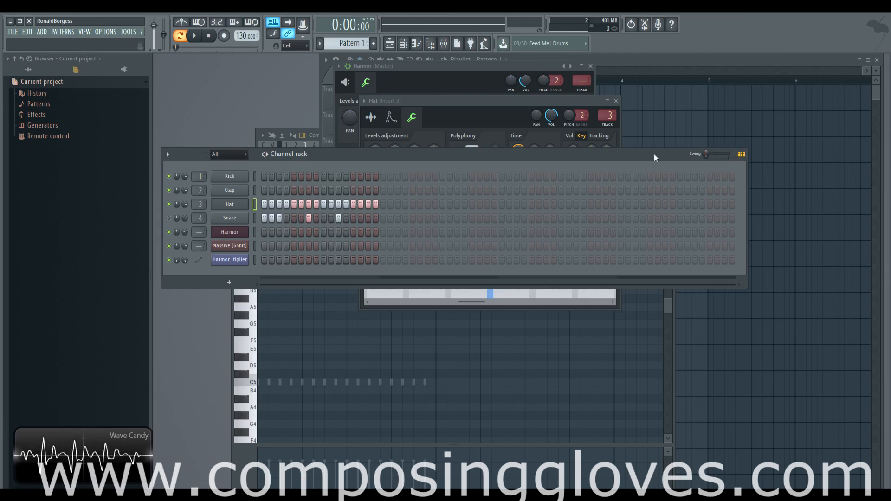
{"action": "left_click", "coordinate": [518, 100]}
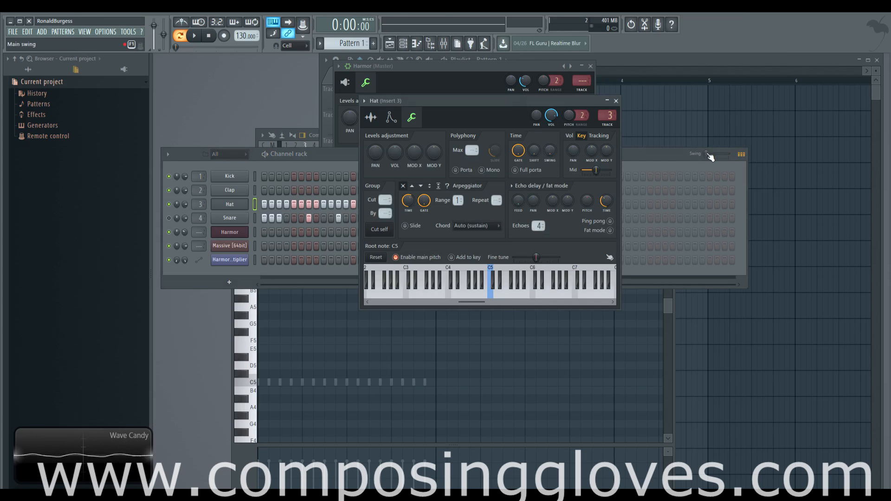
{"action": "left_click_drag", "start_coordinate": [708, 156], "coordinate": [730, 157]}
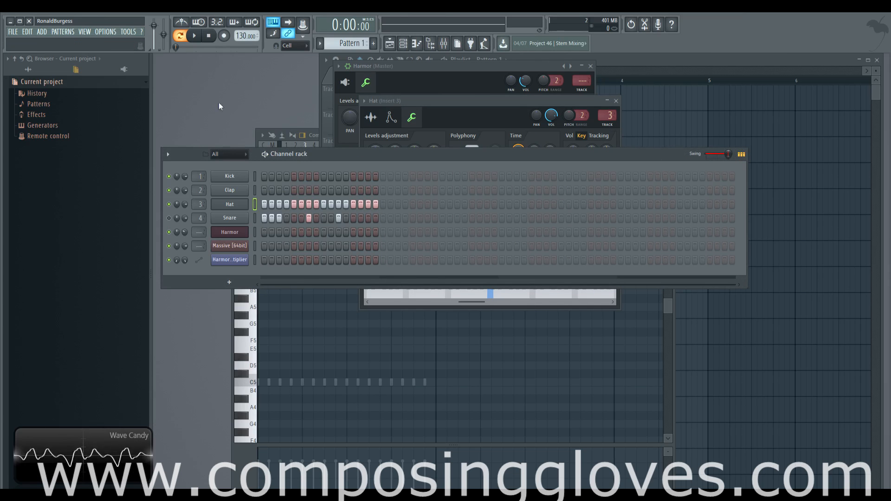
{"action": "left_click", "coordinate": [201, 42]}
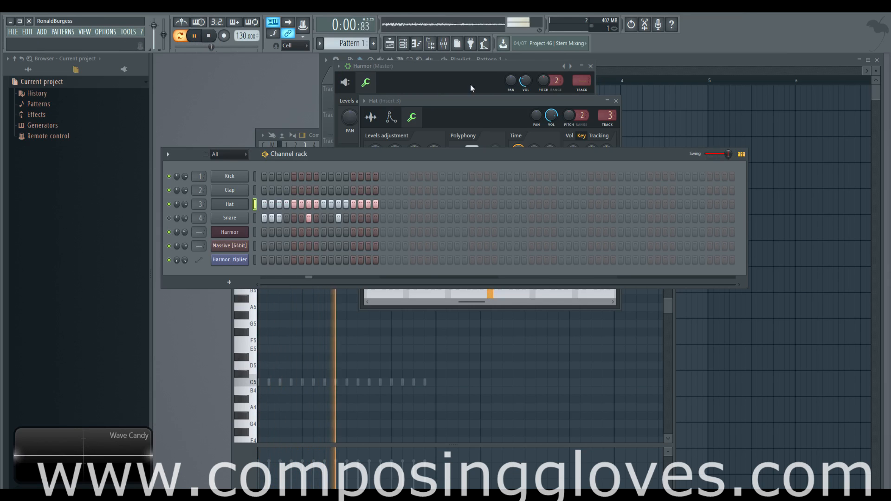
{"action": "key", "text": "space"}
{"action": "left_click", "coordinate": [486, 103]}
{"action": "key", "text": "space"}
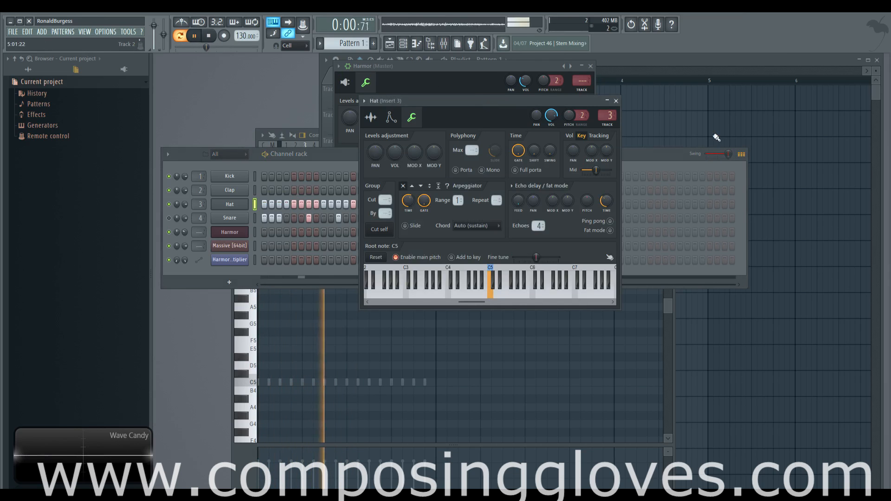
Raise the Hat channel's swing knob to 100% during playback, then turn it back down
{"action": "key", "text": "space"}
{"action": "left_click_drag", "start_coordinate": [550, 150], "coordinate": [549, 126]}
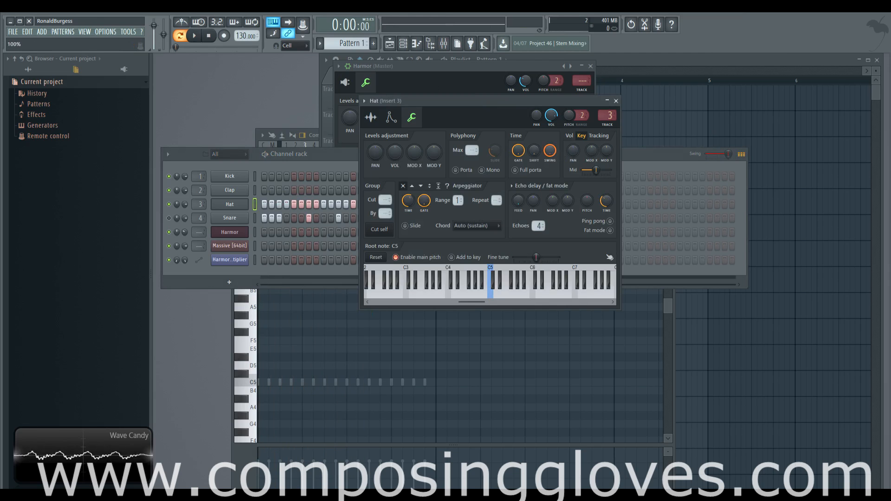
{"action": "key", "text": "space"}
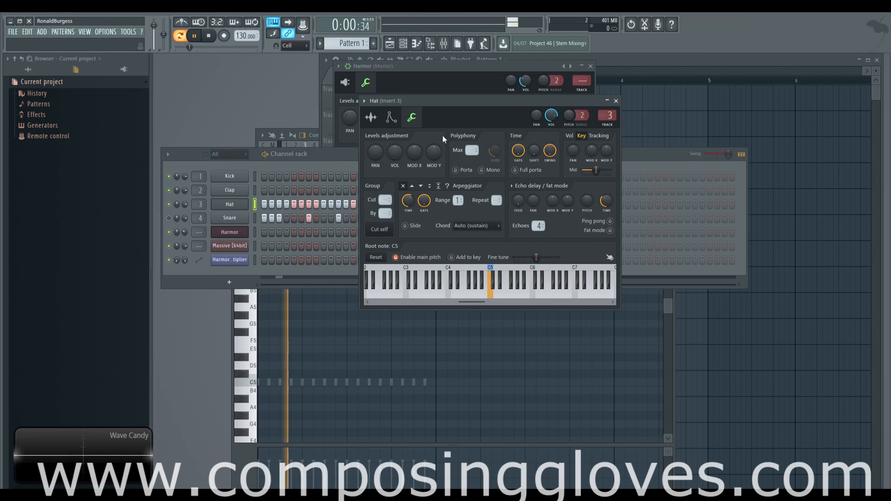
{"action": "left_click_drag", "start_coordinate": [550, 151], "coordinate": [550, 186]}
{"action": "key", "text": "space"}
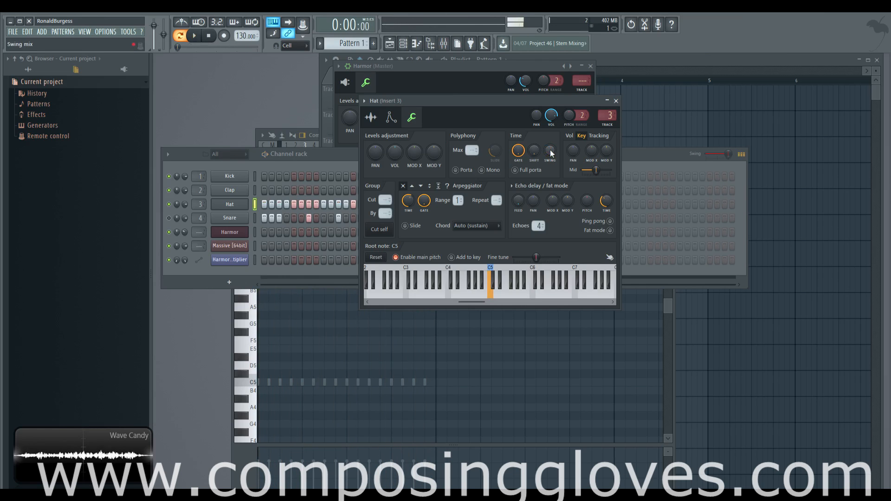
Bring the channel rack and then the Hat settings window forward and start playback
{"action": "left_click", "coordinate": [403, 153]}
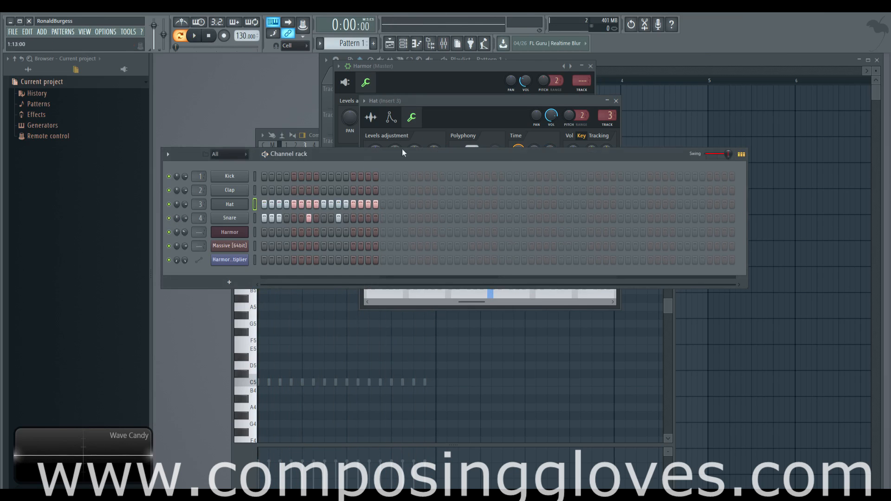
{"action": "left_click", "coordinate": [516, 128]}
{"action": "key", "text": "space"}
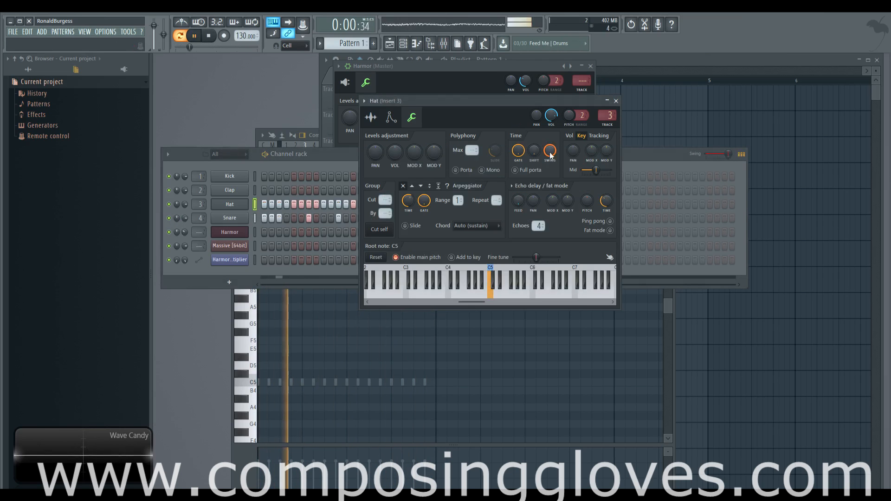
Open the Snare channel's miscellaneous settings and turn its swing knob all the way down
{"action": "left_click", "coordinate": [235, 218]}
{"action": "left_click_drag", "start_coordinate": [319, 181], "coordinate": [412, 184]}
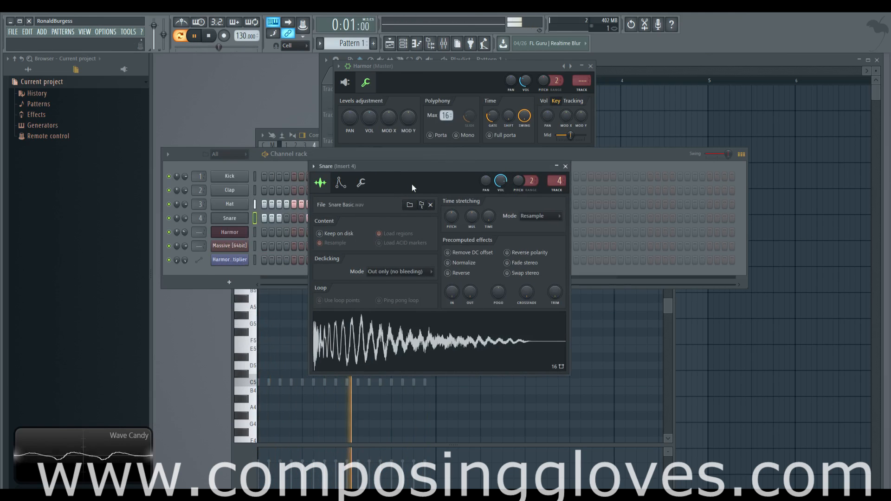
{"action": "left_click", "coordinate": [340, 182]}
{"action": "left_click", "coordinate": [361, 183]}
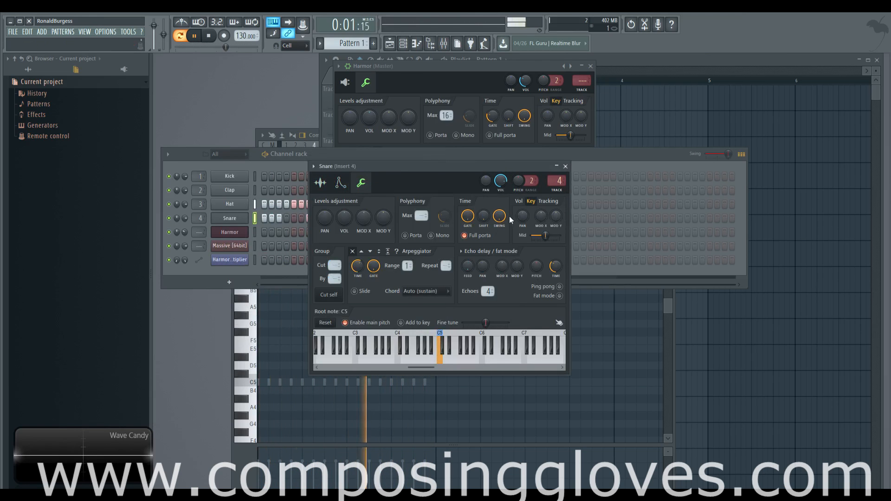
{"action": "left_click_drag", "start_coordinate": [499, 215], "coordinate": [499, 261]}
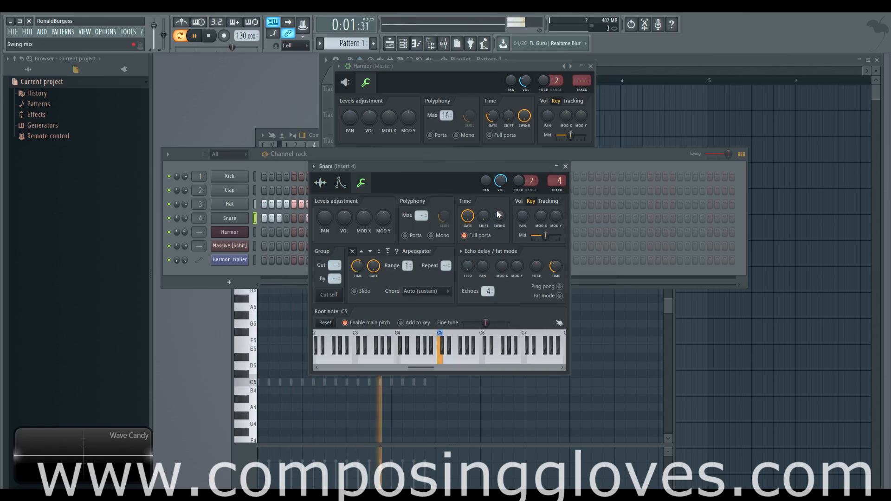
{"action": "key", "text": "space"}
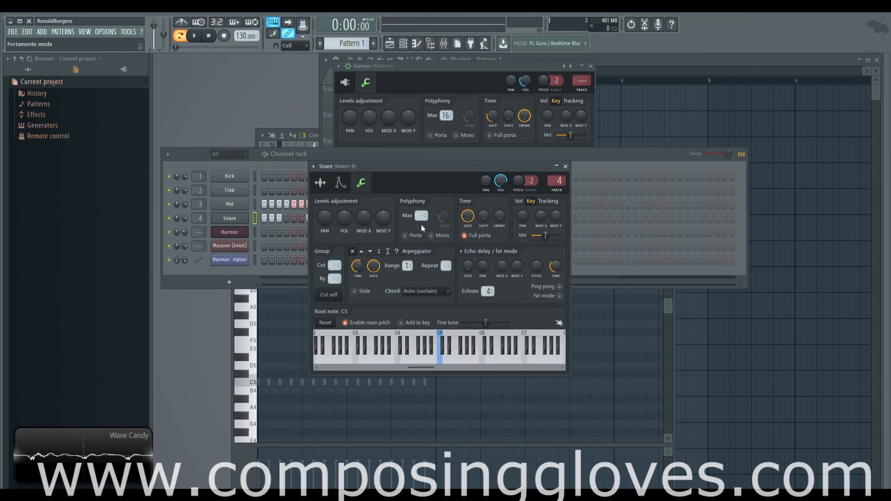
Bring the channel rack forward and clear the Hat and Snare steps
{"action": "left_click", "coordinate": [660, 156]}
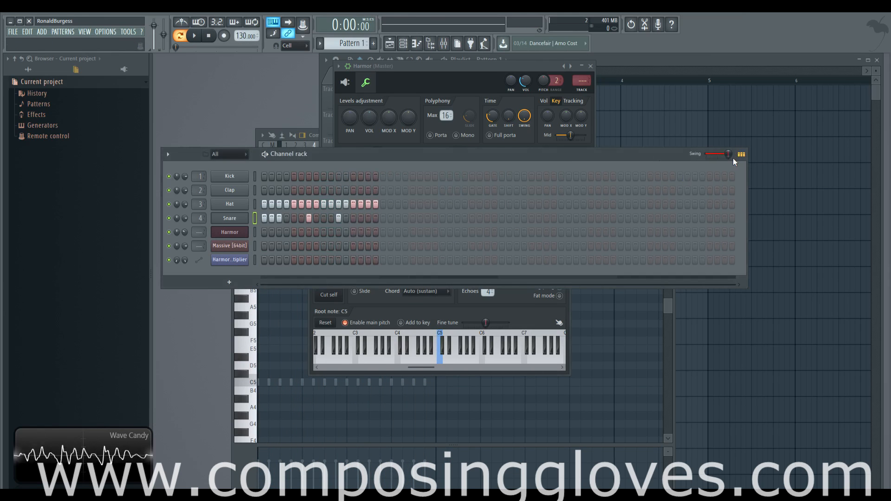
{"action": "mouse_move", "coordinate": [728, 154]}
{"action": "left_mouse_down"}
{"action": "mouse_move", "coordinate": [706, 153]}
{"action": "mouse_move", "coordinate": [727, 154]}
{"action": "left_mouse_up"}
{"action": "key", "text": "space"}
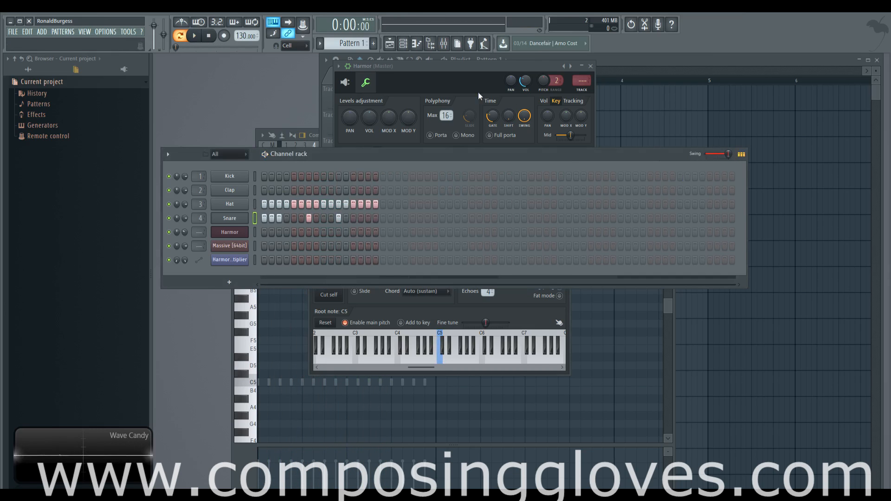
{"action": "mouse_move", "coordinate": [263, 216]}
{"action": "left_mouse_down"}
{"action": "mouse_move", "coordinate": [388, 207]}
{"action": "mouse_move", "coordinate": [214, 206]}
{"action": "left_mouse_up"}
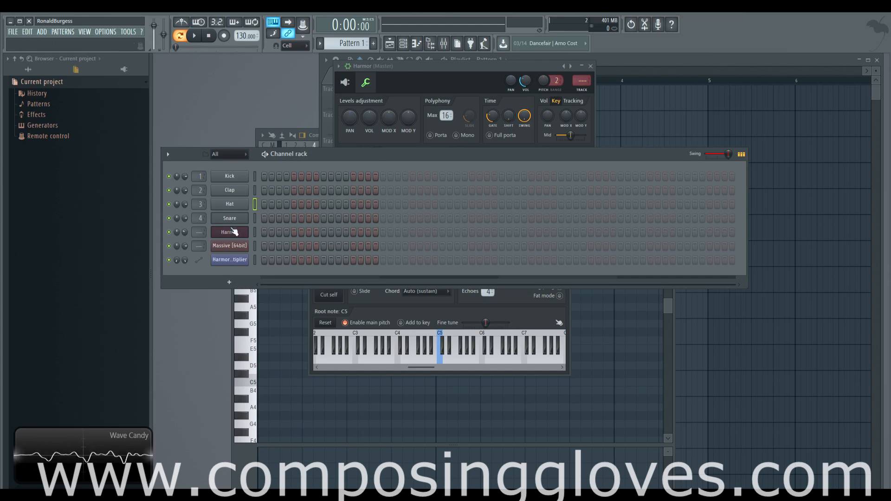
{"action": "left_click", "coordinate": [229, 232]}
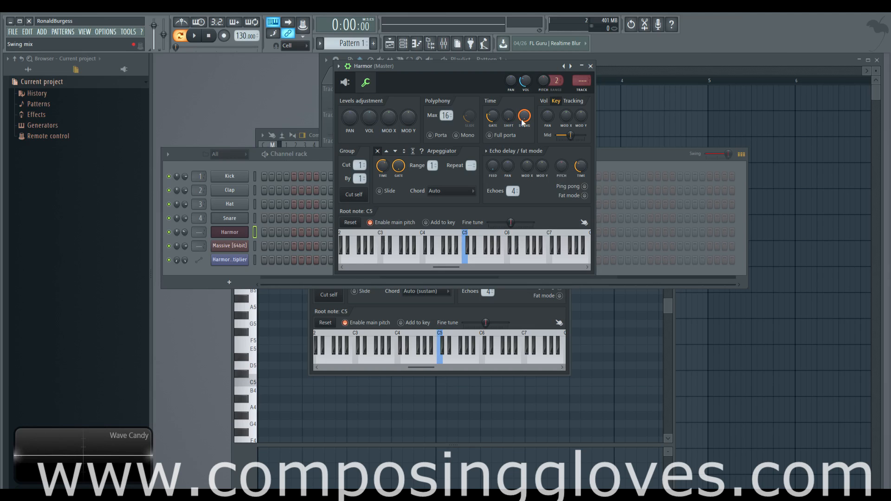
{"action": "left_click", "coordinate": [545, 101]}
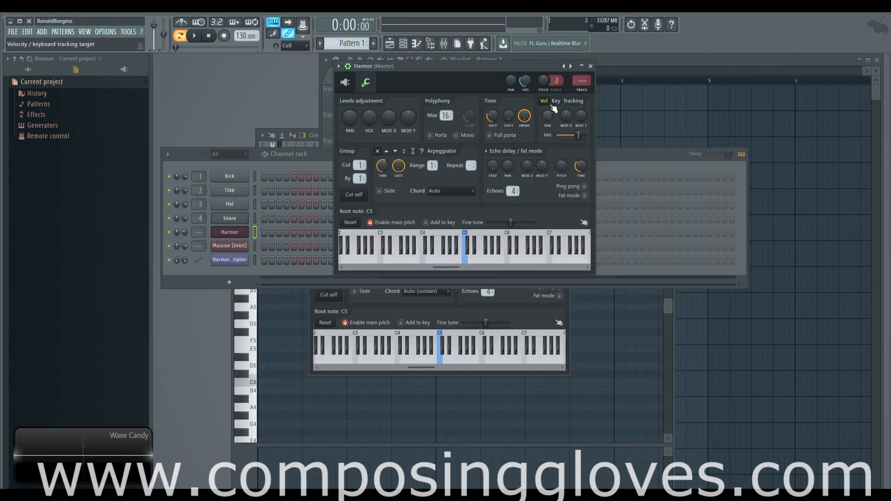
{"action": "left_click", "coordinate": [558, 101]}
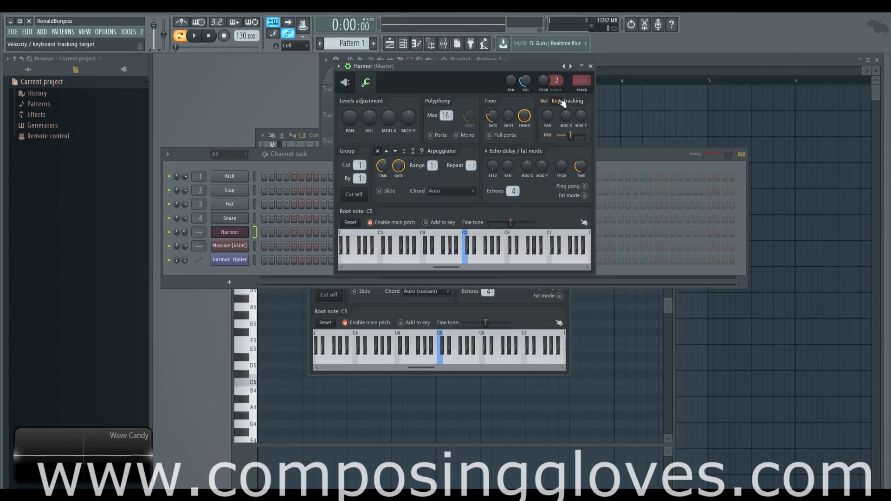
{"action": "left_click", "coordinate": [544, 103]}
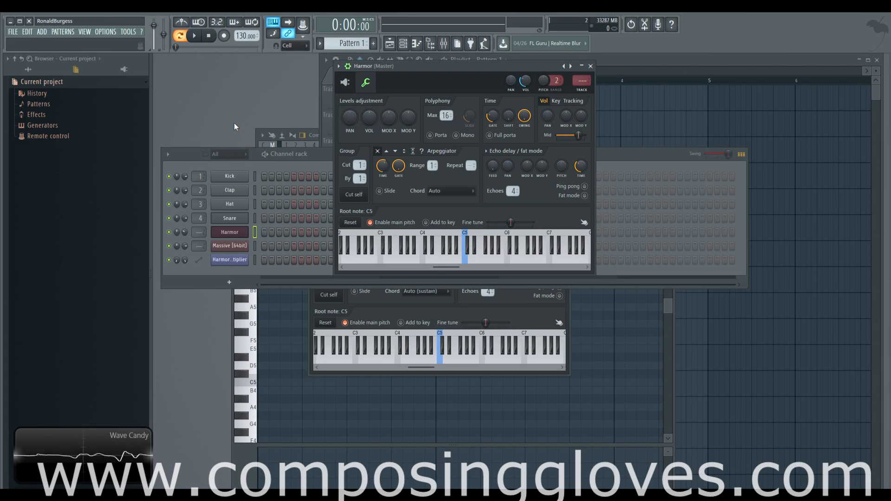
Add a Fruity Envelope Controller channel to the channel rack
{"action": "left_click", "coordinate": [253, 157]}
{"action": "left_click", "coordinate": [226, 281]}
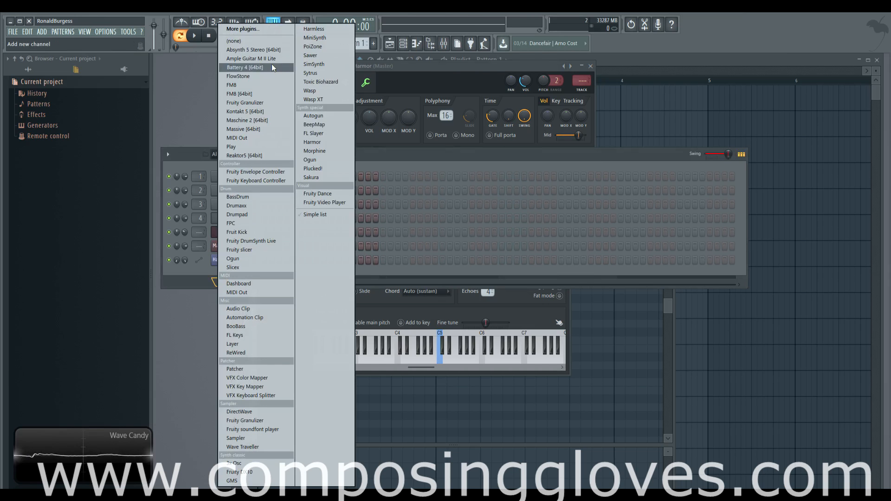
{"action": "left_click", "coordinate": [251, 177]}
Open Harmor's plugin editor from its channel settings and switch to the envelope section
{"action": "left_click", "coordinate": [232, 233]}
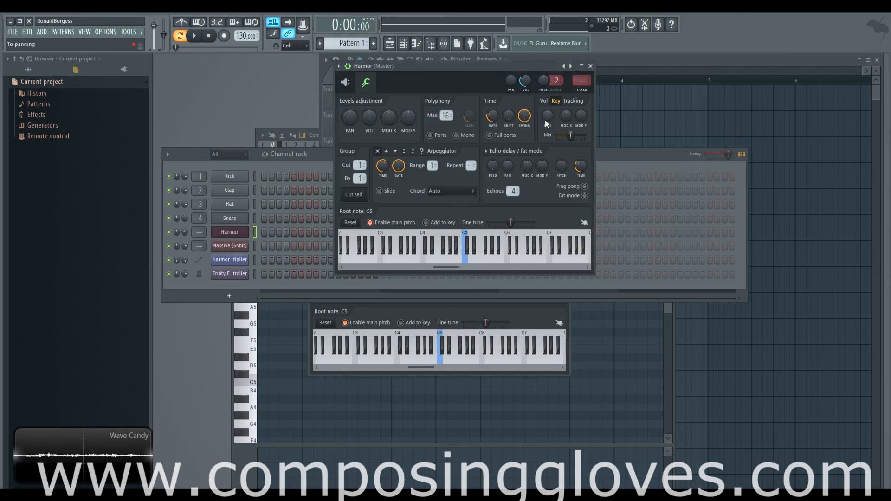
{"action": "left_click", "coordinate": [330, 79]}
{"action": "left_click", "coordinate": [240, 229]}
{"action": "left_click", "coordinate": [347, 84]}
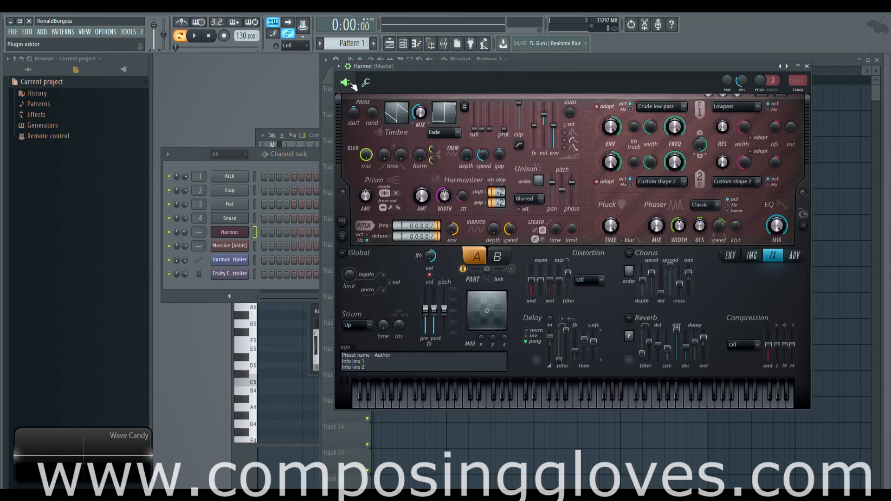
{"action": "left_click", "coordinate": [736, 258]}
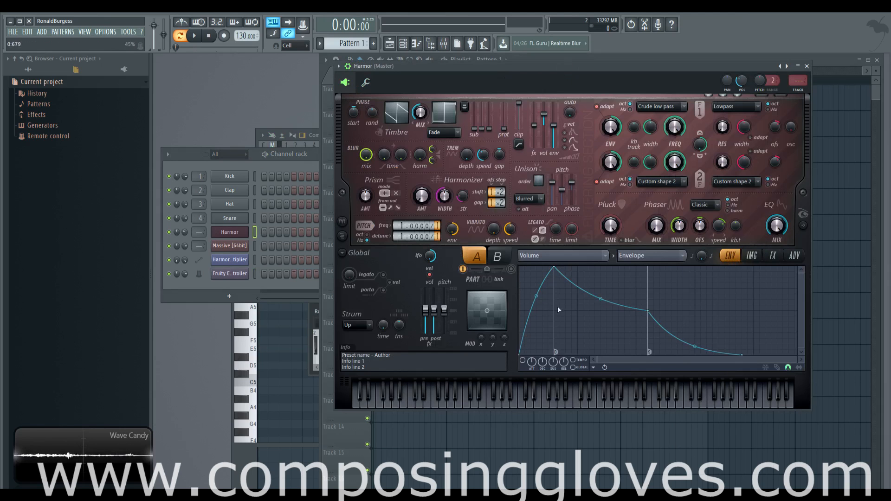
Set the envelope target to Harmonic protection and reshape its envelope into a straight downward slope
{"action": "left_click", "coordinate": [558, 258]}
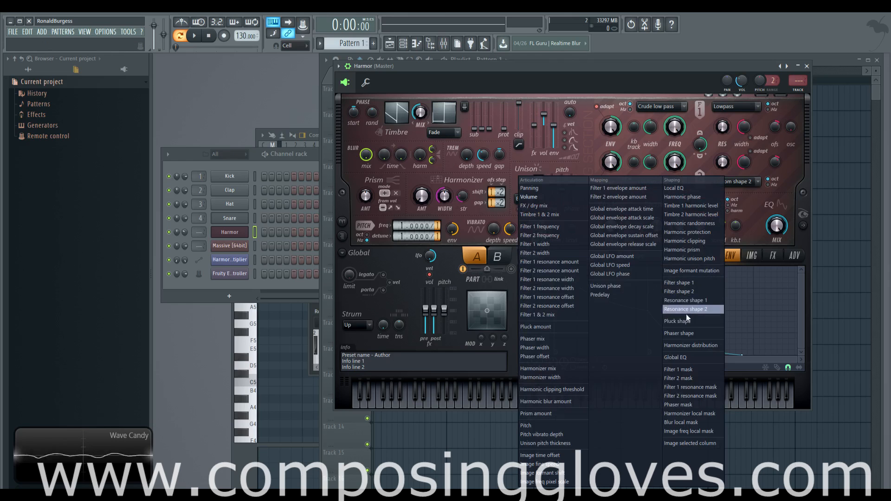
{"action": "left_click", "coordinate": [700, 250]}
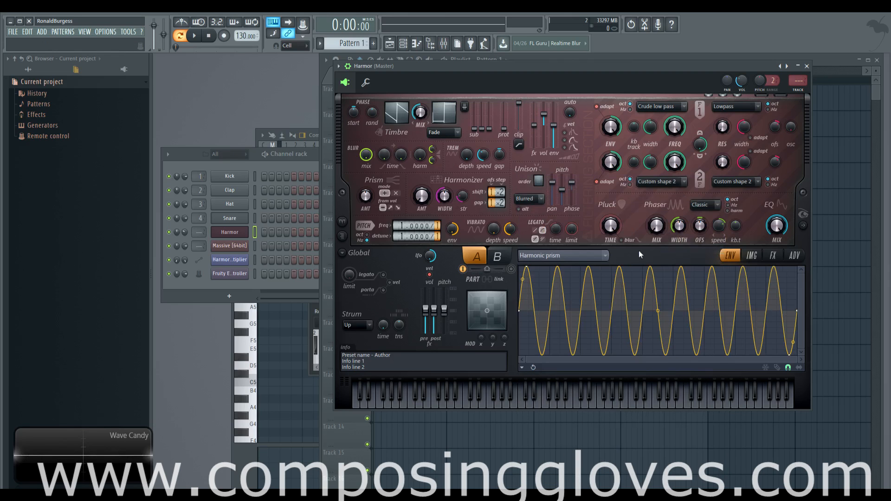
{"action": "left_click", "coordinate": [639, 251]}
{"action": "left_click", "coordinate": [692, 233]}
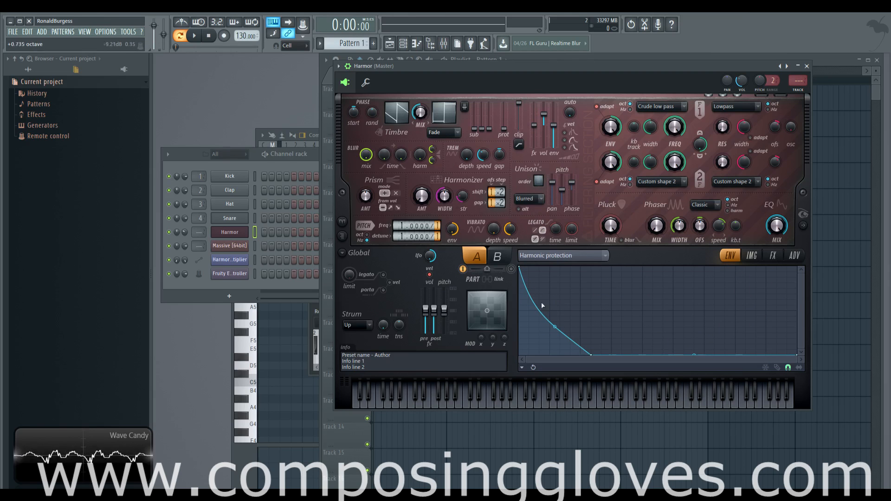
{"action": "left_click_drag", "start_coordinate": [589, 354], "coordinate": [833, 377]}
{"action": "right_click", "coordinate": [656, 328]}
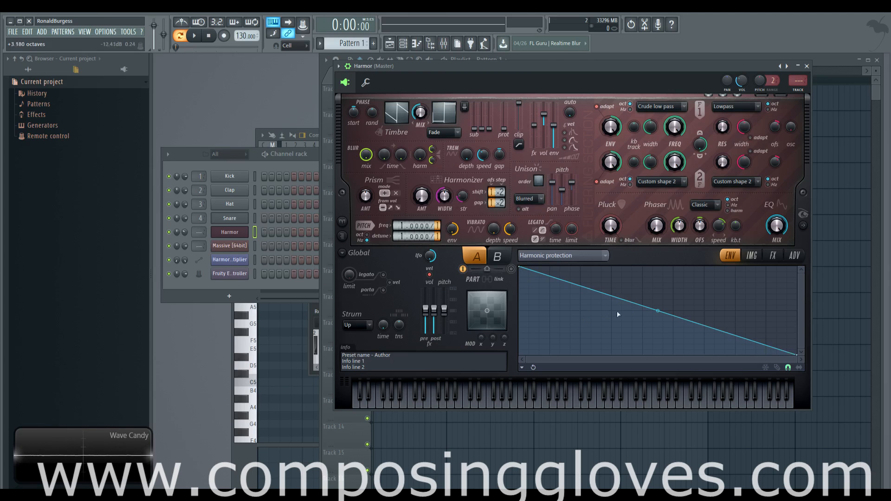
{"action": "left_click", "coordinate": [366, 82]}
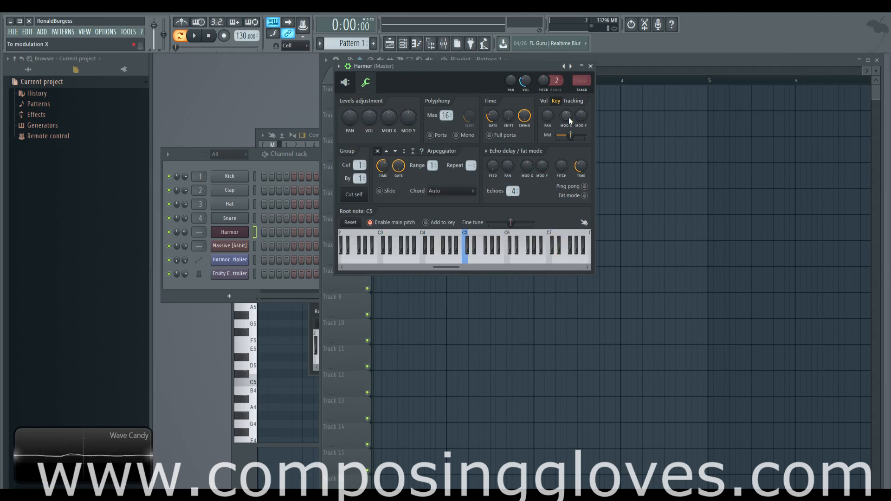
{"action": "left_click_drag", "start_coordinate": [494, 117], "coordinate": [494, 80]}
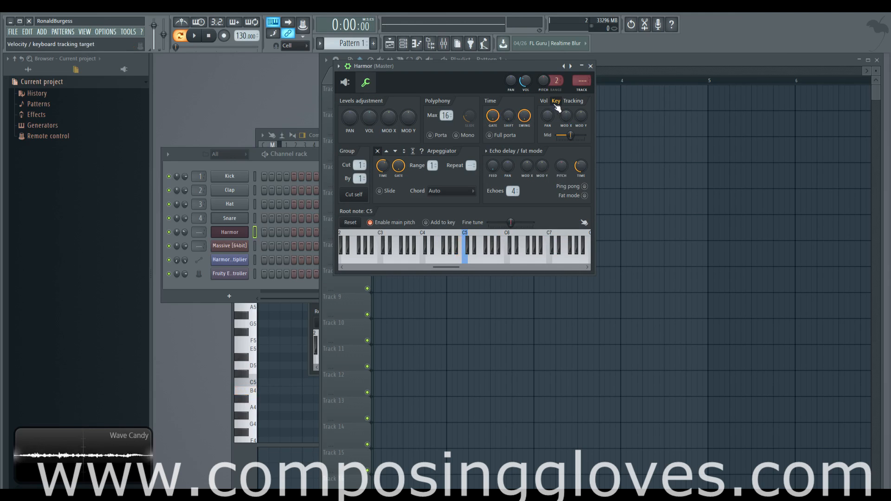
Switch between the Vol and Key tracking targets and adjust the tracking mid value slider
{"action": "left_click", "coordinate": [557, 107]}
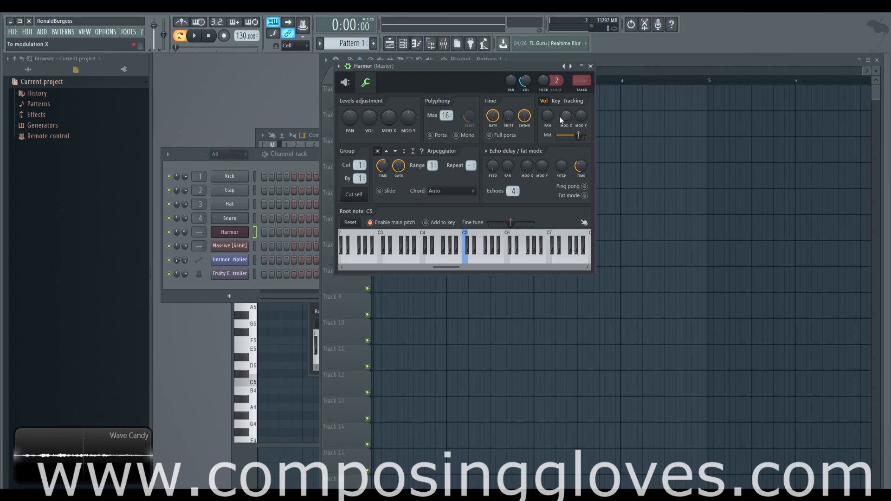
{"action": "mouse_move", "coordinate": [579, 136]}
{"action": "left_mouse_down"}
{"action": "mouse_move", "coordinate": [565, 135]}
{"action": "mouse_move", "coordinate": [580, 135]}
{"action": "left_mouse_up"}
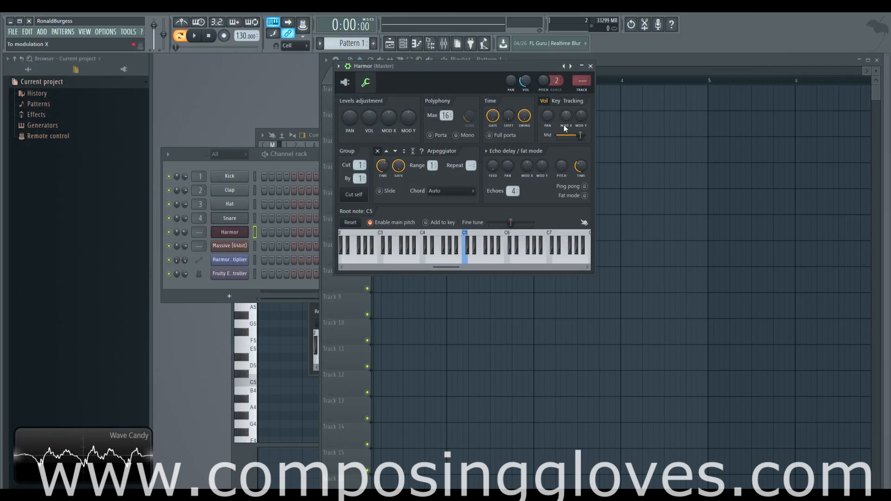
{"action": "left_click_drag", "start_coordinate": [580, 135], "coordinate": [572, 135]}
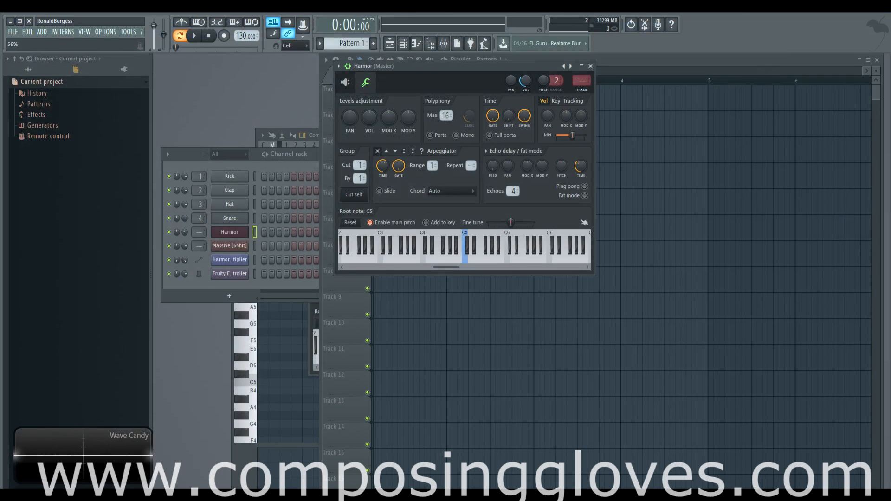
{"action": "left_click", "coordinate": [555, 100]}
{"action": "left_click", "coordinate": [546, 101]}
{"action": "left_click", "coordinate": [558, 100]}
{"action": "left_click", "coordinate": [544, 101]}
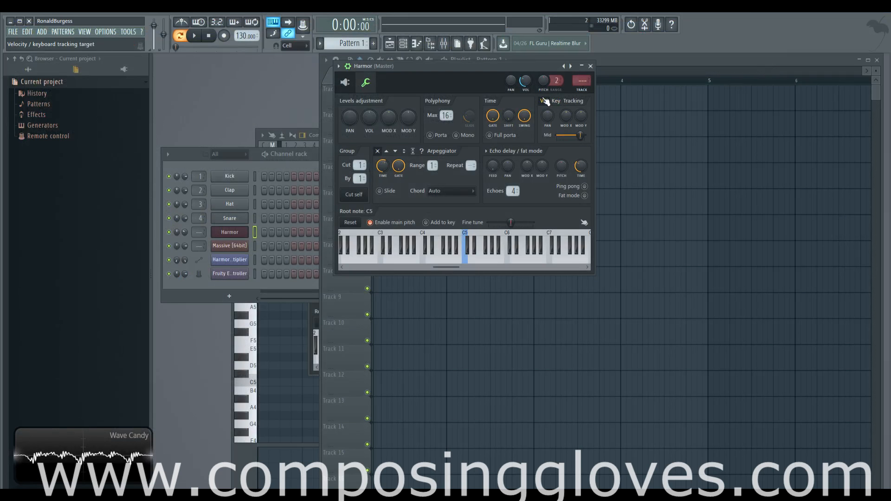
{"action": "left_click", "coordinate": [555, 100]}
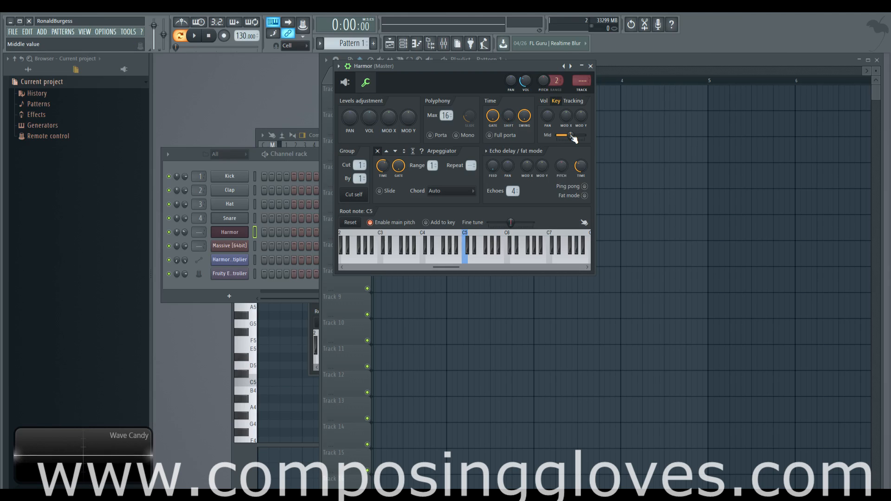
{"action": "mouse_move", "coordinate": [574, 137]}
{"action": "left_mouse_down"}
{"action": "mouse_move", "coordinate": [562, 138]}
{"action": "mouse_move", "coordinate": [573, 140]}
{"action": "left_mouse_up"}
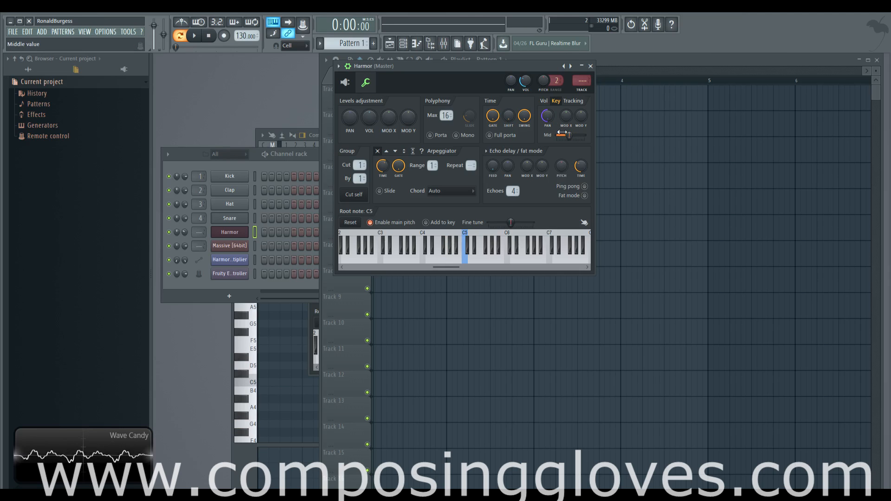
Play notes across the keyboard while moving the key tracking mid slider left and back to centre
{"action": "left_click_drag", "start_coordinate": [344, 255], "coordinate": [588, 251]}
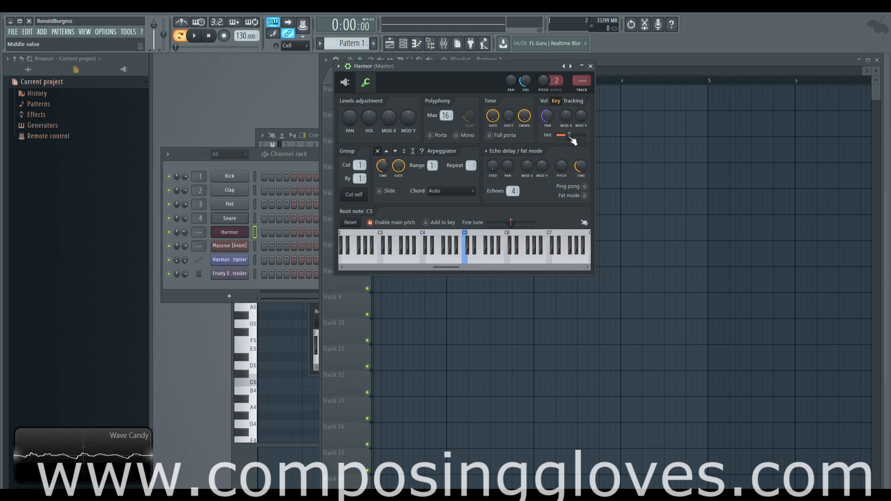
{"action": "left_click", "coordinate": [467, 262]}
{"action": "mouse_move", "coordinate": [466, 260]}
{"action": "left_mouse_down"}
{"action": "mouse_move", "coordinate": [442, 261]}
{"action": "mouse_move", "coordinate": [477, 259]}
{"action": "left_mouse_up"}
{"action": "left_click", "coordinate": [482, 259]}
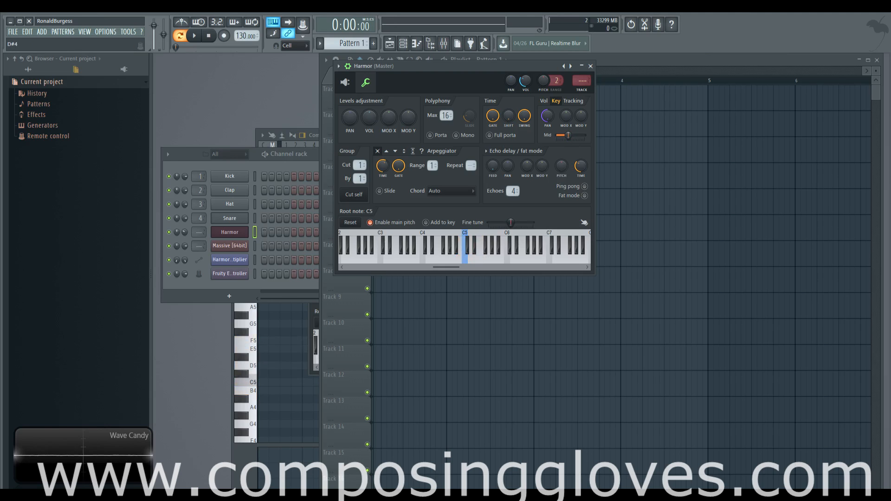
{"action": "left_click_drag", "start_coordinate": [569, 135], "coordinate": [556, 129]}
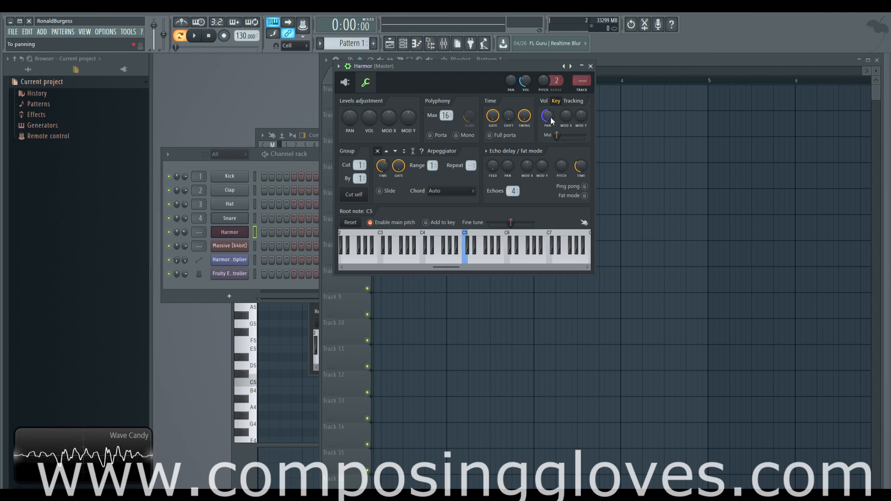
{"action": "left_click", "coordinate": [352, 249]}
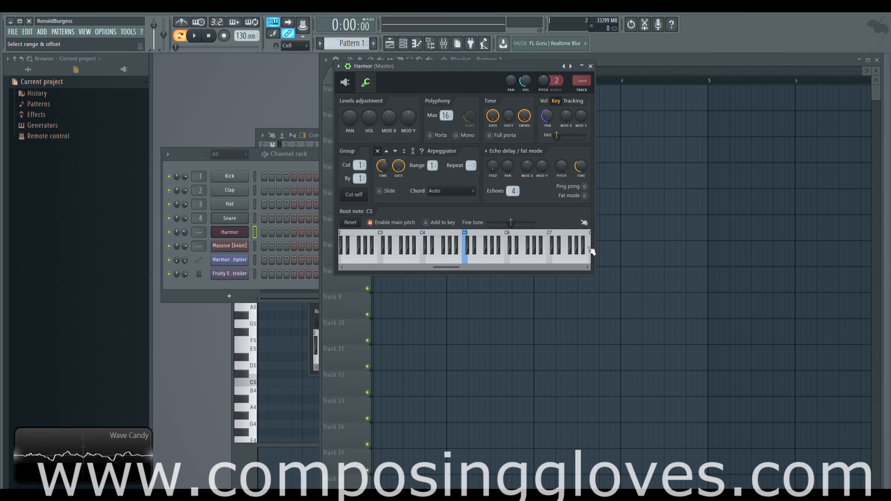
{"action": "left_click", "coordinate": [591, 251]}
{"action": "left_click", "coordinate": [507, 252]}
{"action": "left_click_drag", "start_coordinate": [507, 252], "coordinate": [331, 253]}
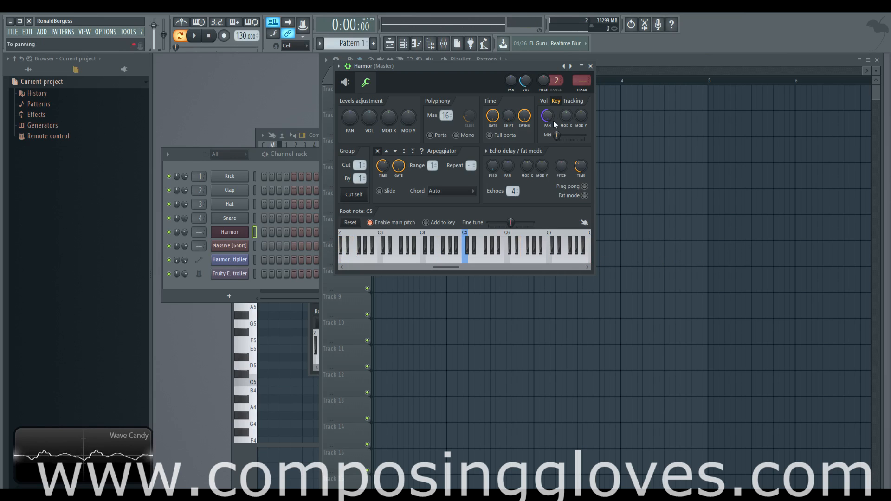
{"action": "left_click_drag", "start_coordinate": [556, 135], "coordinate": [571, 135]}
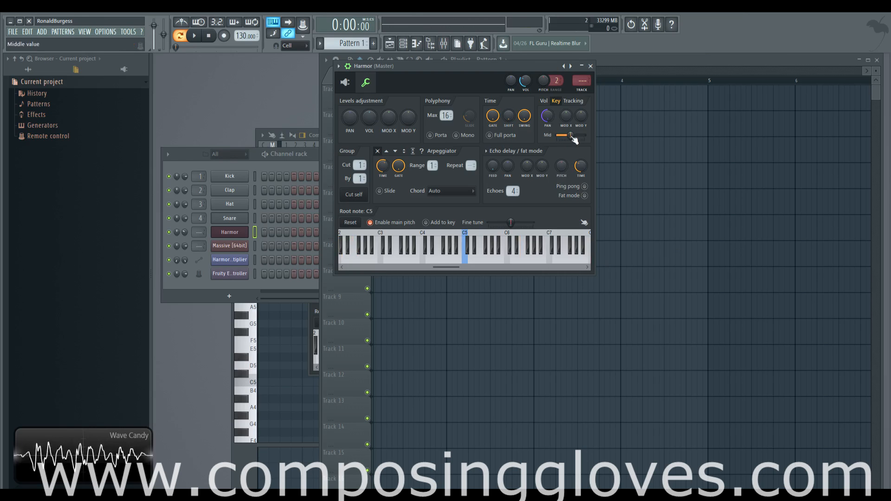
{"action": "left_click", "coordinate": [462, 258]}
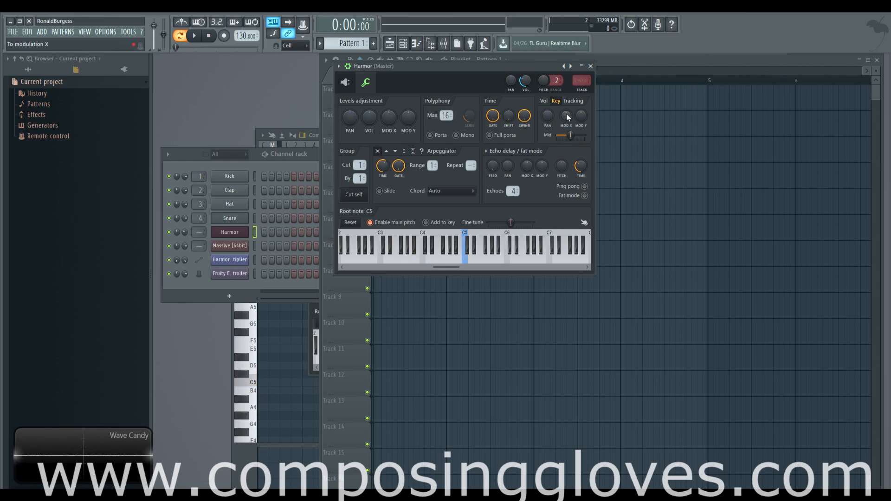
Adjust the key tracking Mod X knob up and down
{"action": "left_click_drag", "start_coordinate": [566, 114], "coordinate": [566, 115]}
{"action": "left_click_drag", "start_coordinate": [566, 116], "coordinate": [567, 120]}
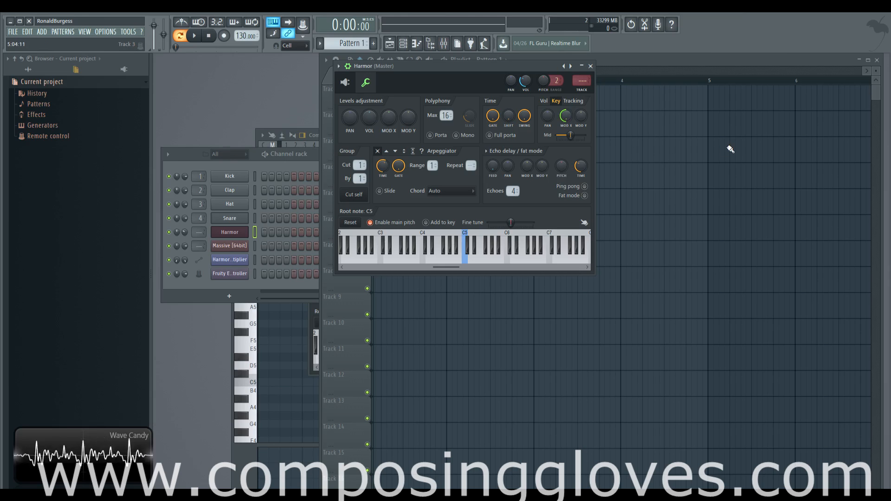
{"action": "left_click_drag", "start_coordinate": [566, 116], "coordinate": [566, 103]}
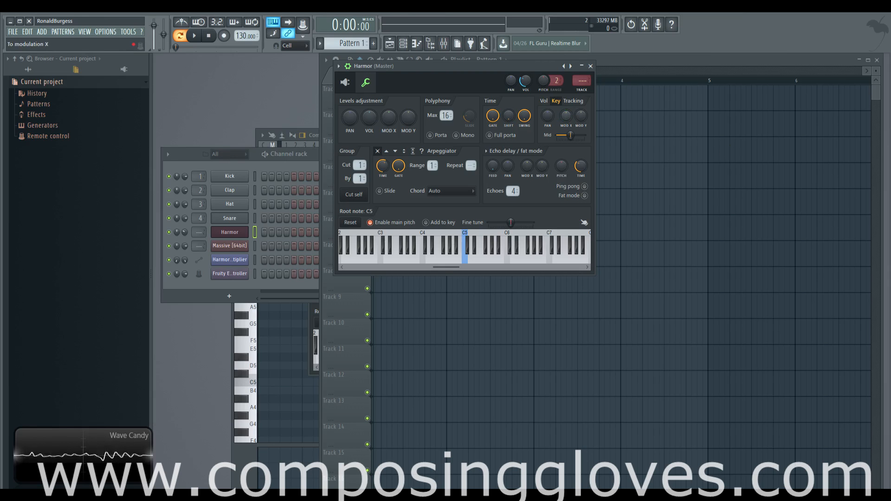
Move the Vol tracking mid slider fully right, then adjust the Key tracking pan knob
{"action": "left_click", "coordinate": [544, 101]}
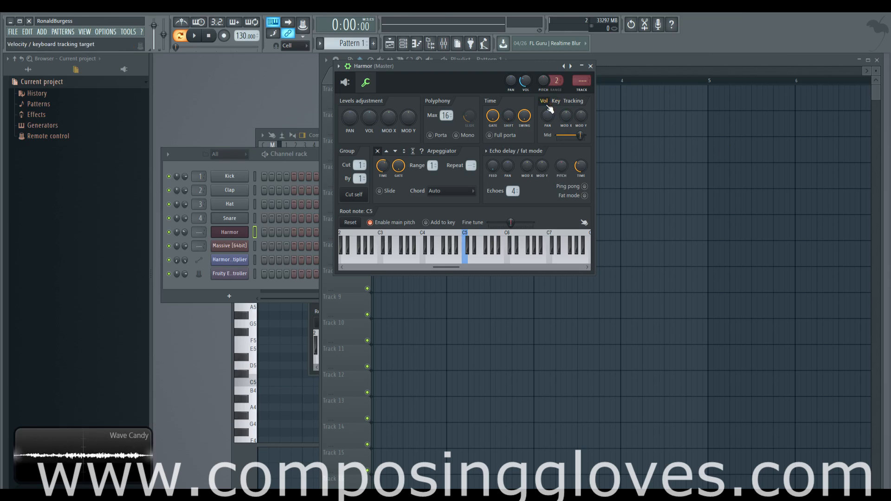
{"action": "left_click_drag", "start_coordinate": [571, 135], "coordinate": [582, 135]}
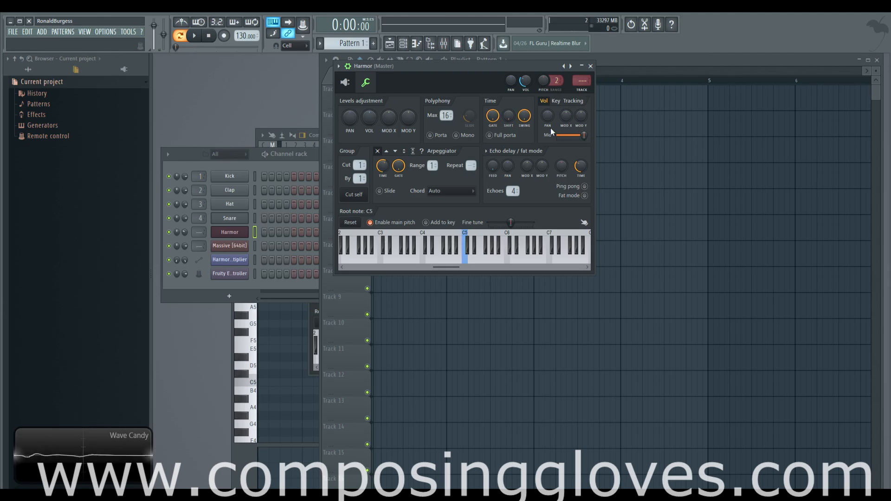
{"action": "left_click", "coordinate": [557, 101]}
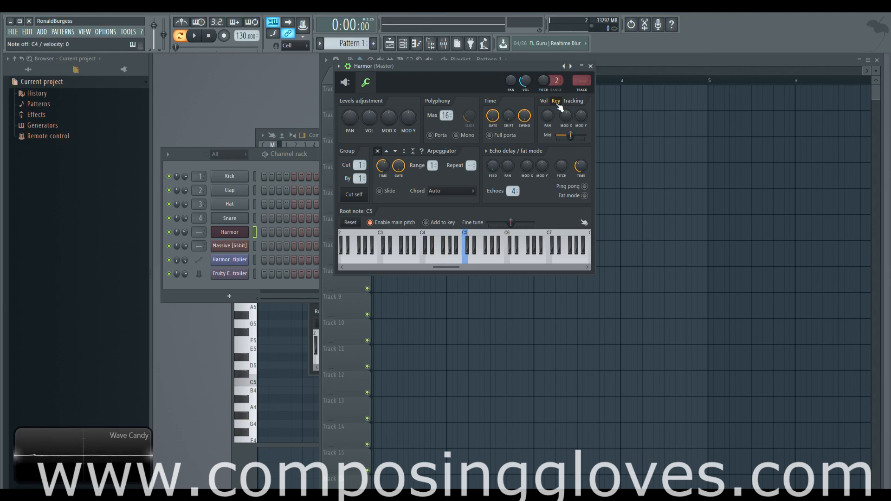
{"action": "left_click_drag", "start_coordinate": [547, 117], "coordinate": [548, 127]}
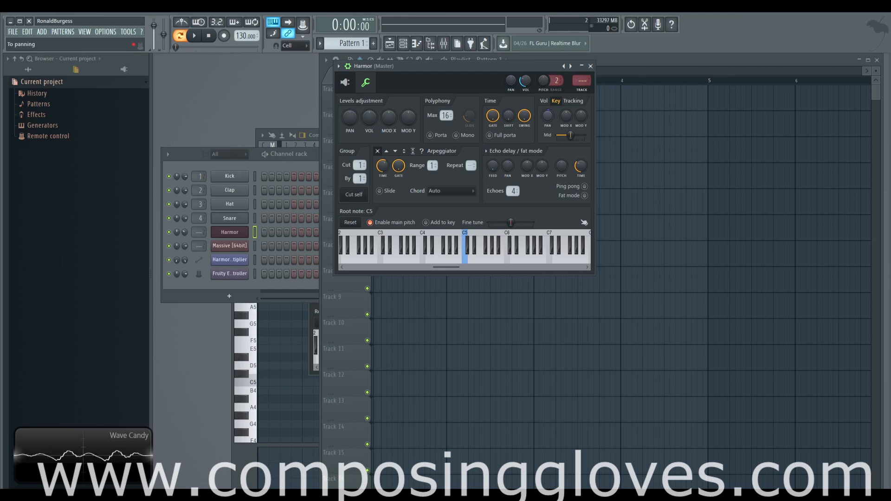
{"action": "left_click_drag", "start_coordinate": [548, 116], "coordinate": [547, 108]}
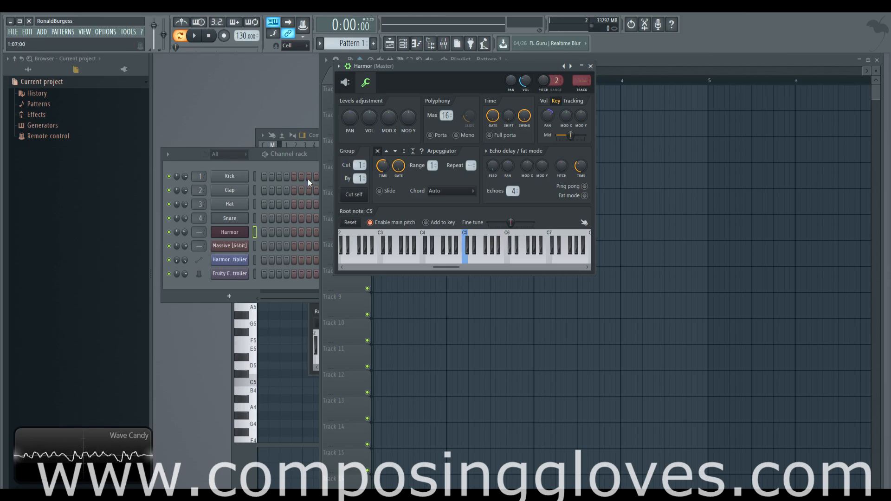
Bring the channel rack forward and enter steps on the Hat and Snare channels
{"action": "left_click", "coordinate": [250, 161]}
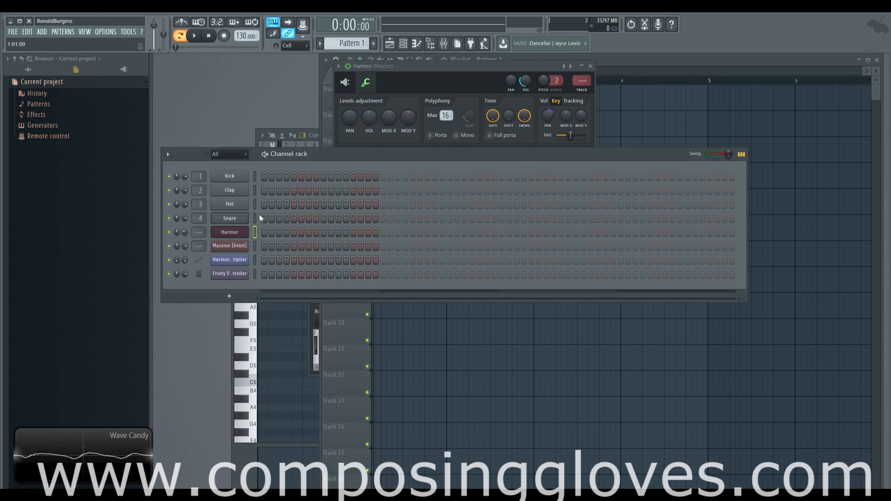
{"action": "left_click", "coordinate": [244, 208]}
{"action": "left_click", "coordinate": [264, 205]}
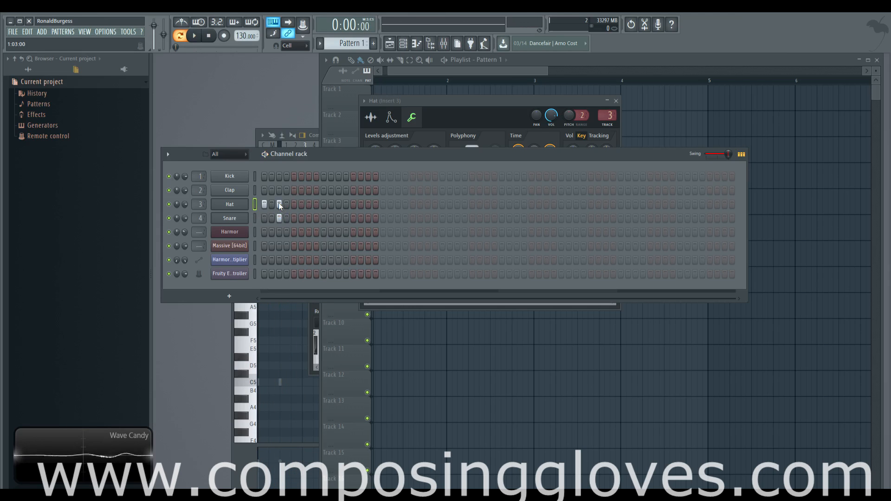
Open the Hat and then Snare channel settings and set the Snare's cut-by group value
{"action": "left_click", "coordinate": [234, 207]}
{"action": "left_click", "coordinate": [234, 208]}
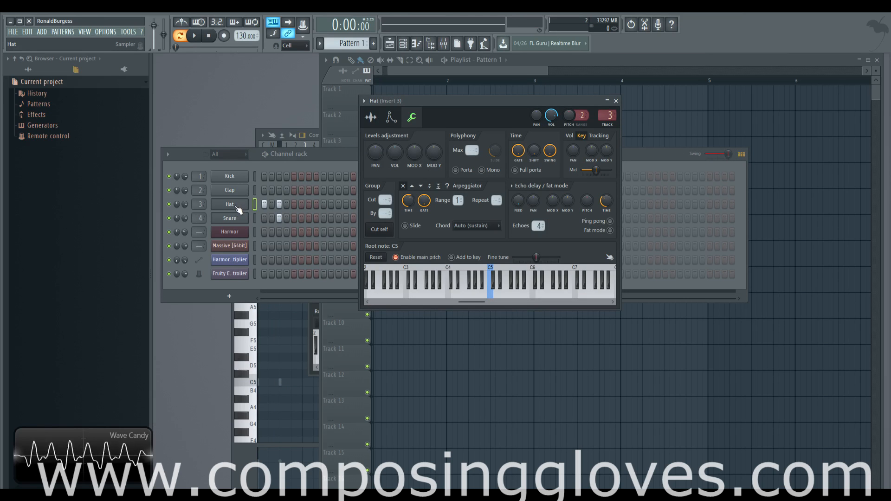
{"action": "left_click", "coordinate": [234, 220]}
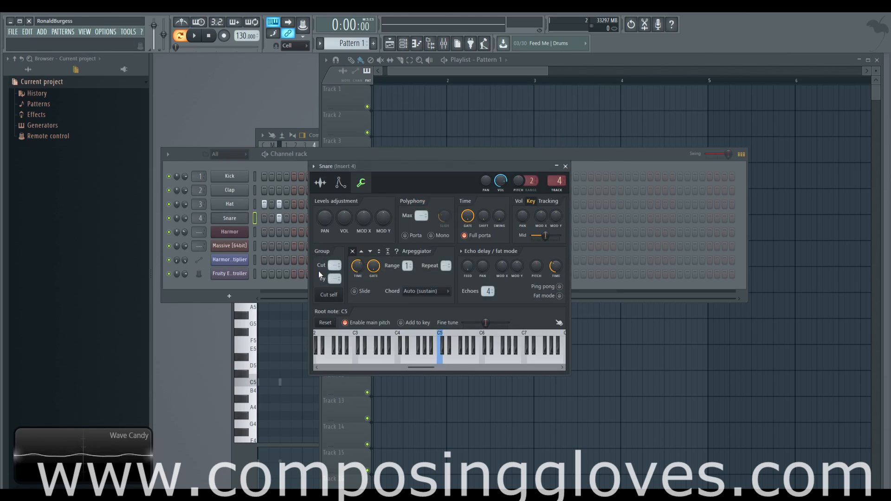
{"action": "left_click_drag", "start_coordinate": [334, 265], "coordinate": [334, 261]}
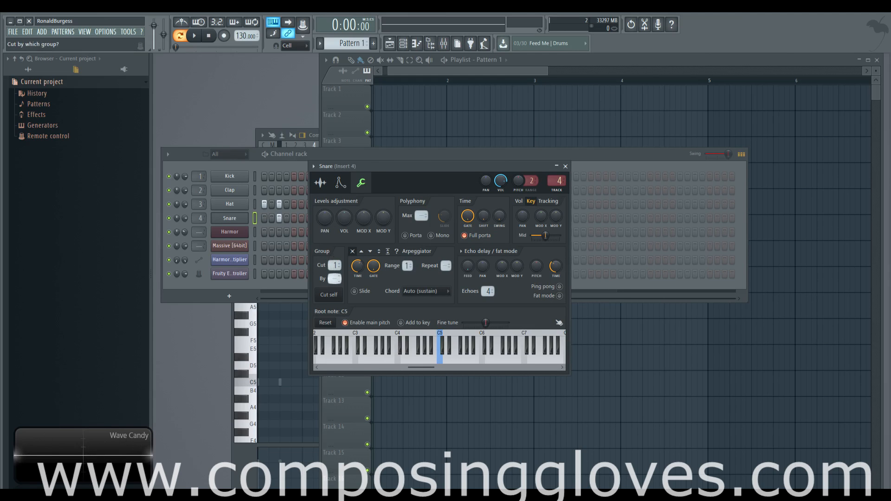
{"action": "left_click_drag", "start_coordinate": [334, 265], "coordinate": [334, 275]}
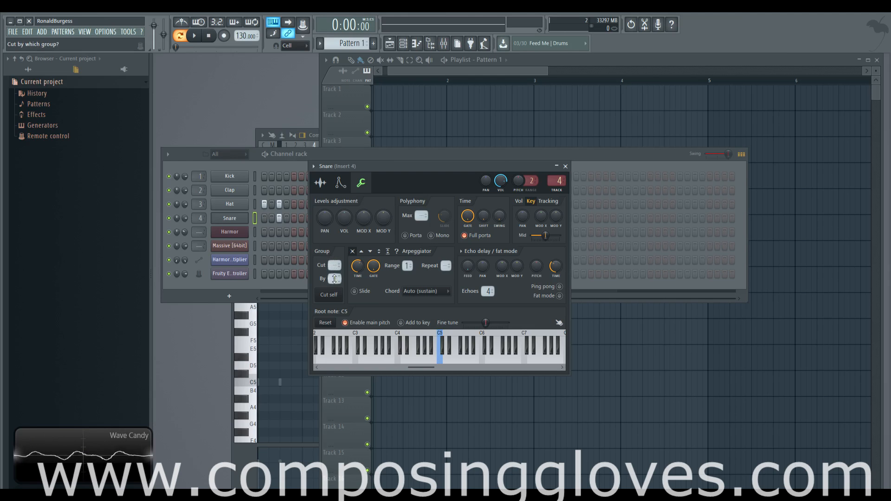
Switch from the Hat settings to the Snare settings and set the Snare's cut-by group to 1
{"action": "left_click", "coordinate": [232, 205]}
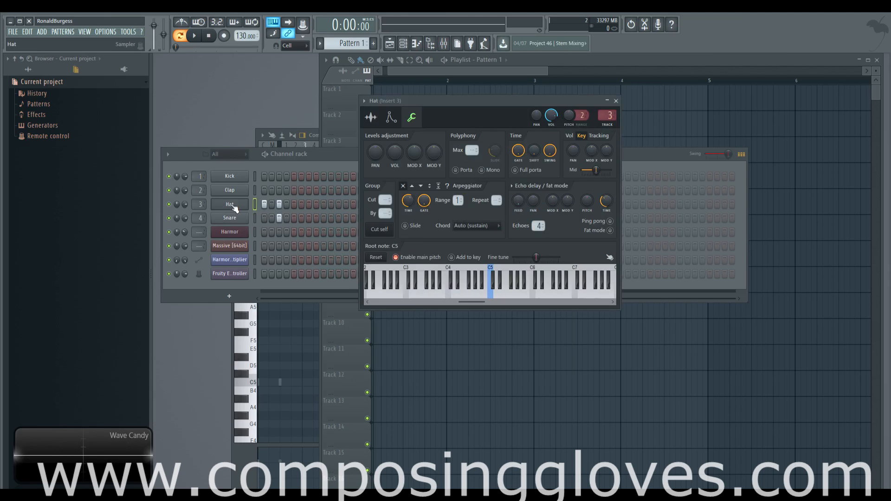
{"action": "left_click", "coordinate": [231, 218]}
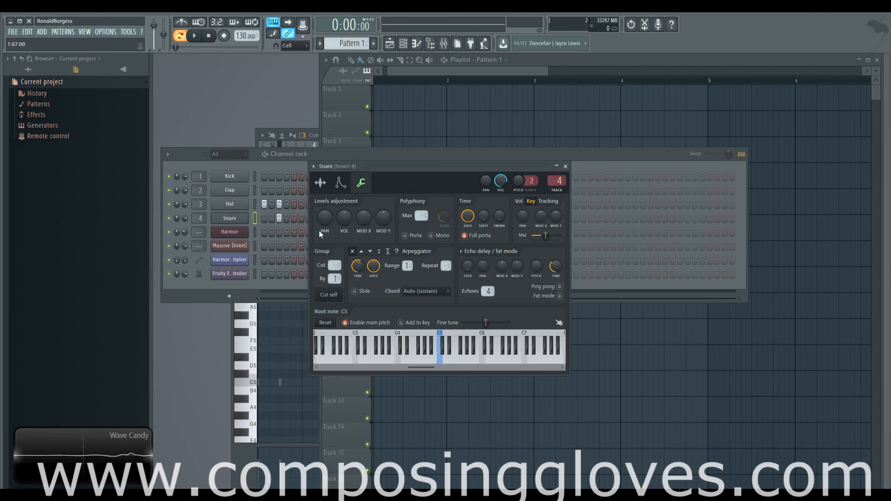
{"action": "mouse_move", "coordinate": [335, 278]}
{"action": "left_mouse_down"}
{"action": "mouse_move", "coordinate": [335, 260]}
{"action": "mouse_move", "coordinate": [335, 270]}
{"action": "left_mouse_up"}
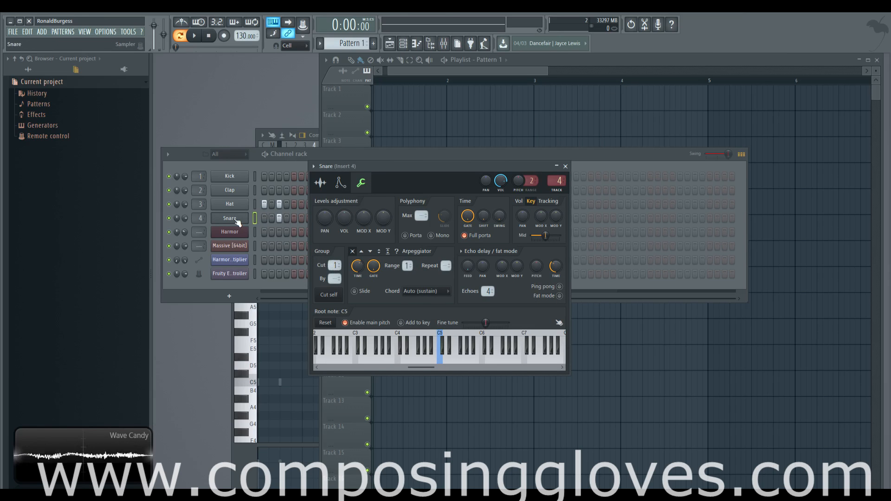
Clear the Hat channel's cut group value, checking the Snare's group settings alongside
{"action": "left_click", "coordinate": [229, 204]}
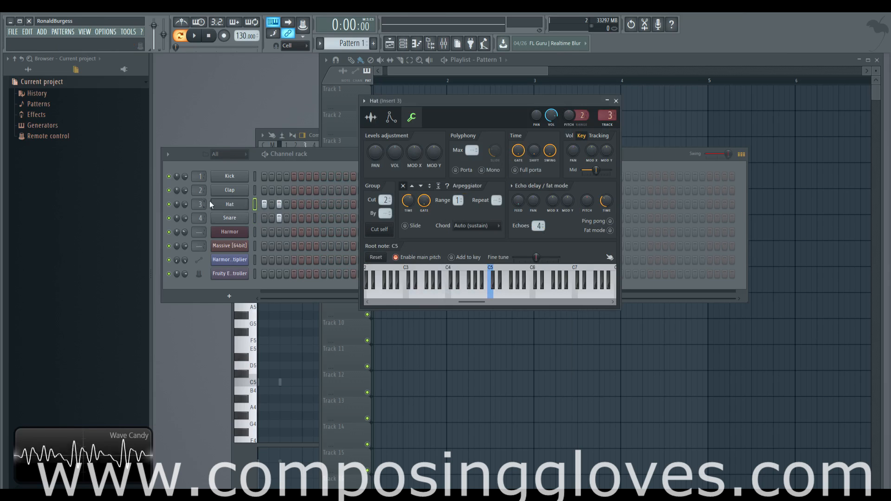
{"action": "left_click_drag", "start_coordinate": [387, 200], "coordinate": [387, 201]}
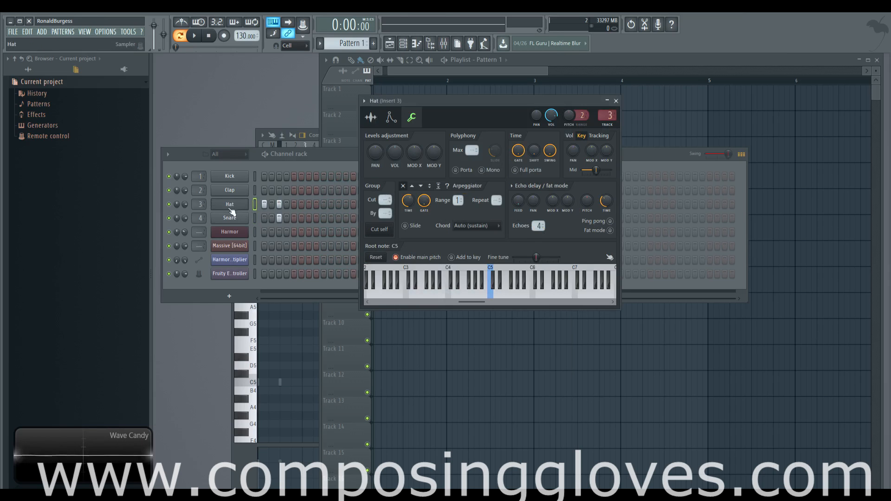
{"action": "left_click", "coordinate": [230, 218]}
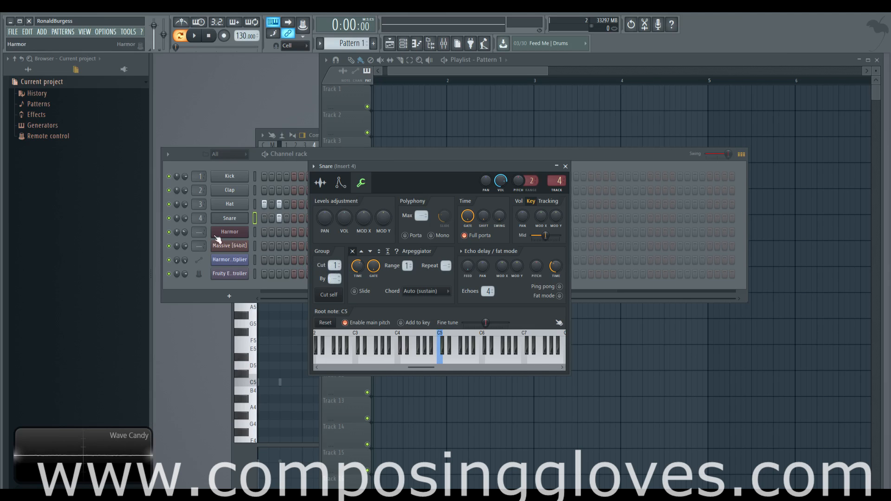
{"action": "left_click", "coordinate": [231, 208]}
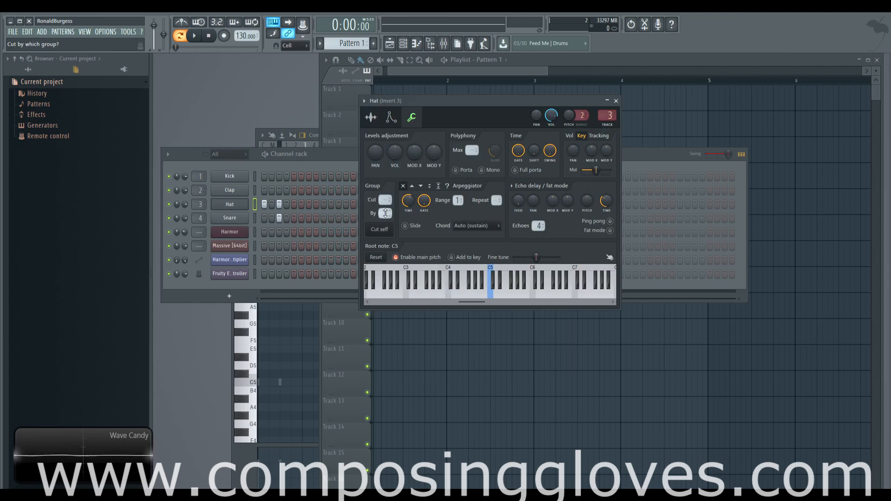
Open the Hat channel's sample settings and raise the fade Out knob
{"action": "left_click", "coordinate": [279, 207]}
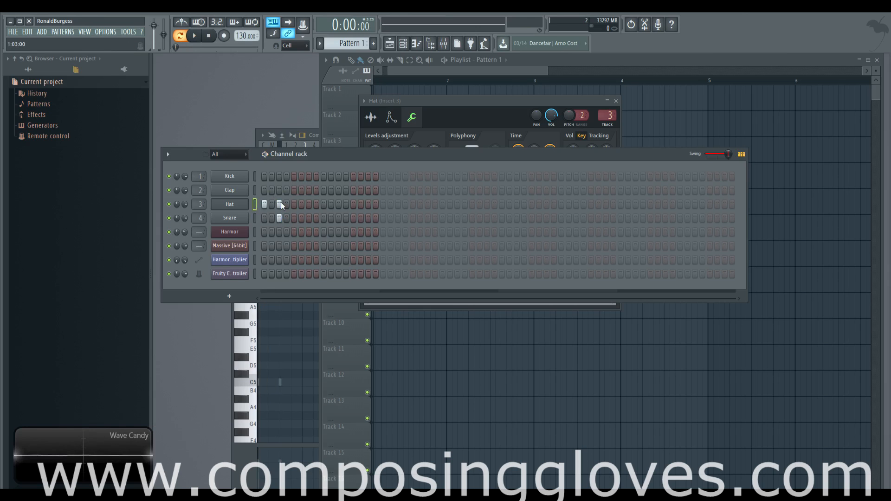
{"action": "left_click", "coordinate": [422, 140]}
{"action": "left_click", "coordinate": [370, 117]}
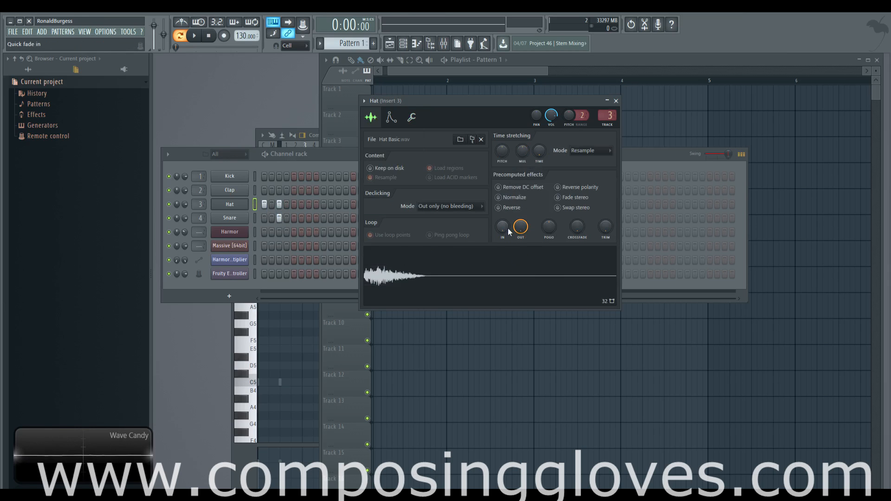
{"action": "left_click_drag", "start_coordinate": [520, 226], "coordinate": [520, 209]}
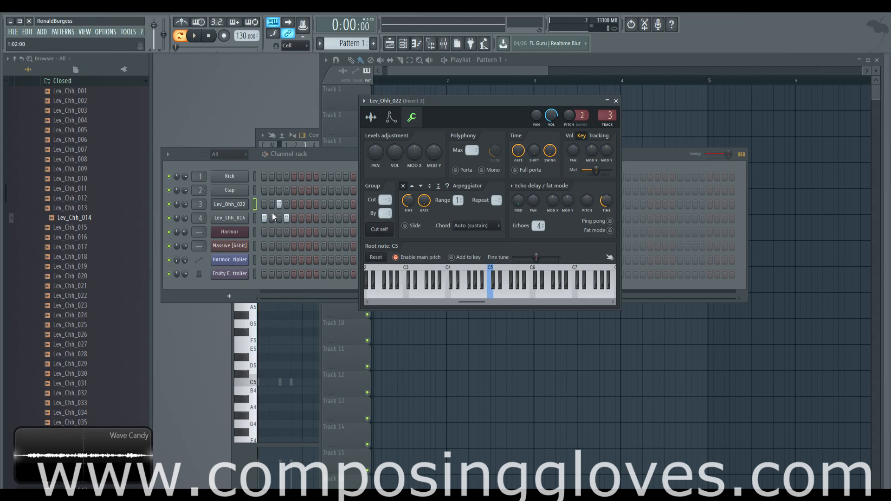
Play back the pattern, then open the Lev_Chh_014 channel's sample settings and move its window aside
{"action": "key", "text": "space"}
{"action": "key", "text": "space"}
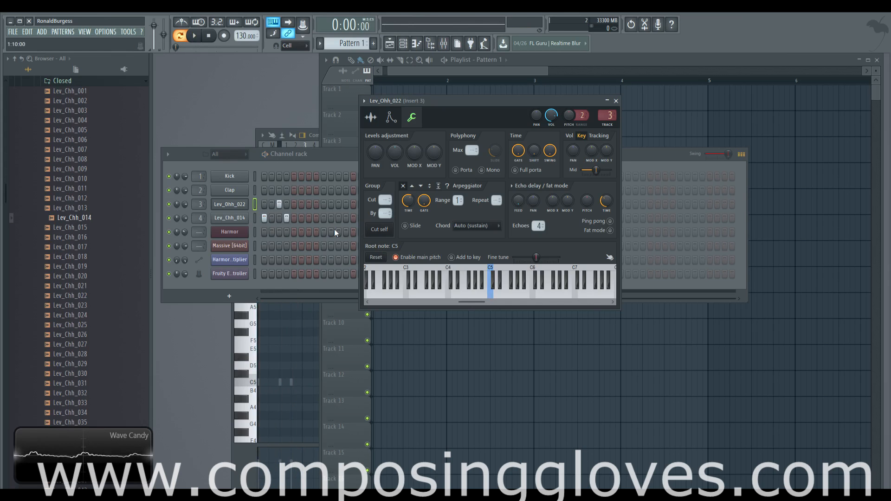
{"action": "left_click", "coordinate": [235, 205]}
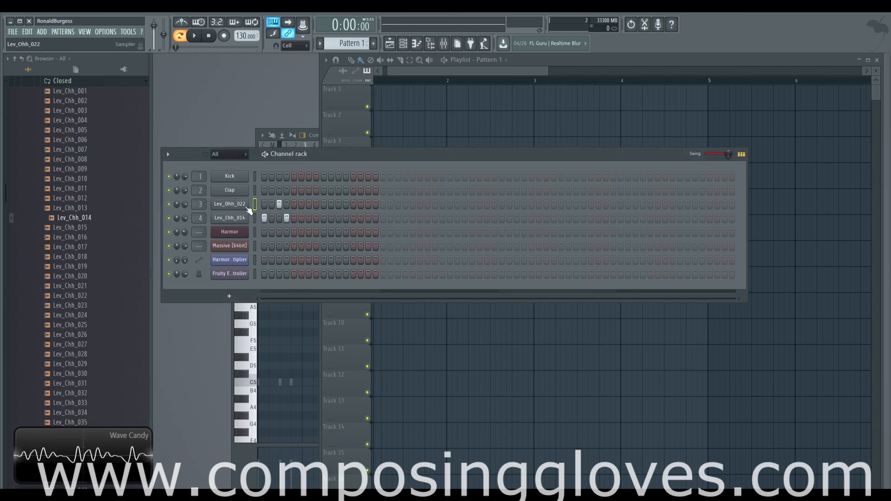
{"action": "left_click", "coordinate": [246, 207]}
{"action": "left_click", "coordinate": [241, 218]}
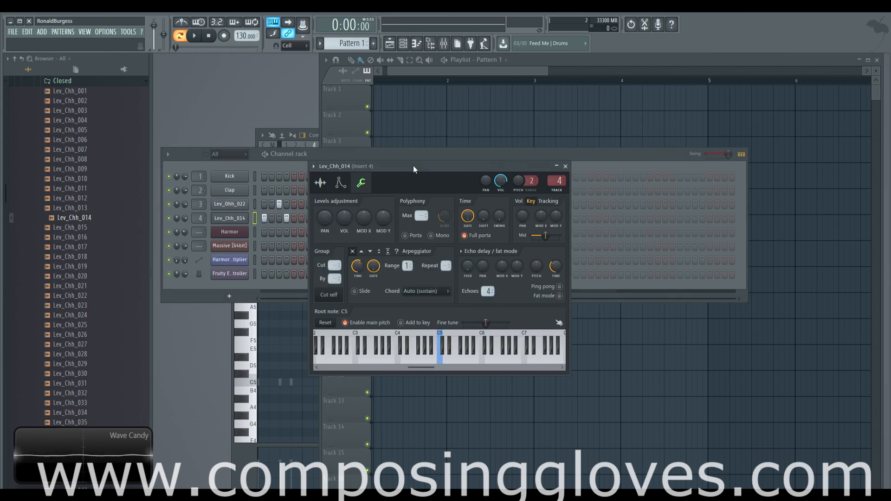
{"action": "left_click_drag", "start_coordinate": [413, 165], "coordinate": [526, 152]}
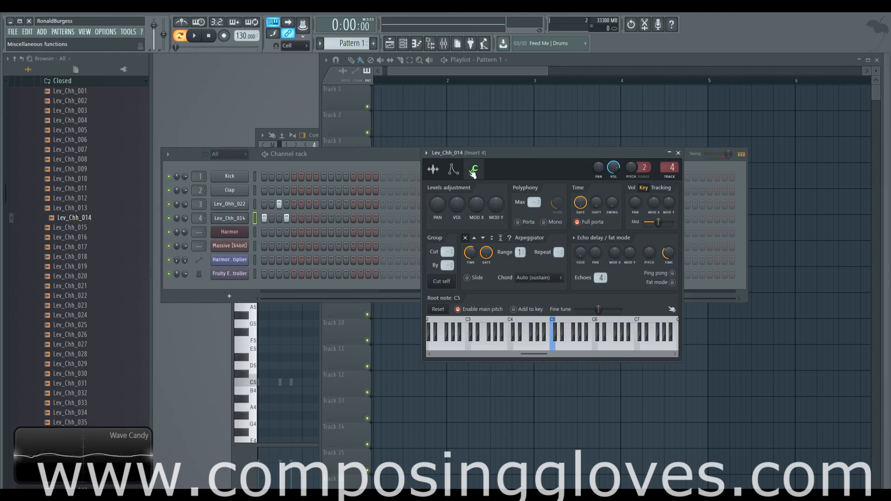
{"action": "left_click", "coordinate": [434, 170]}
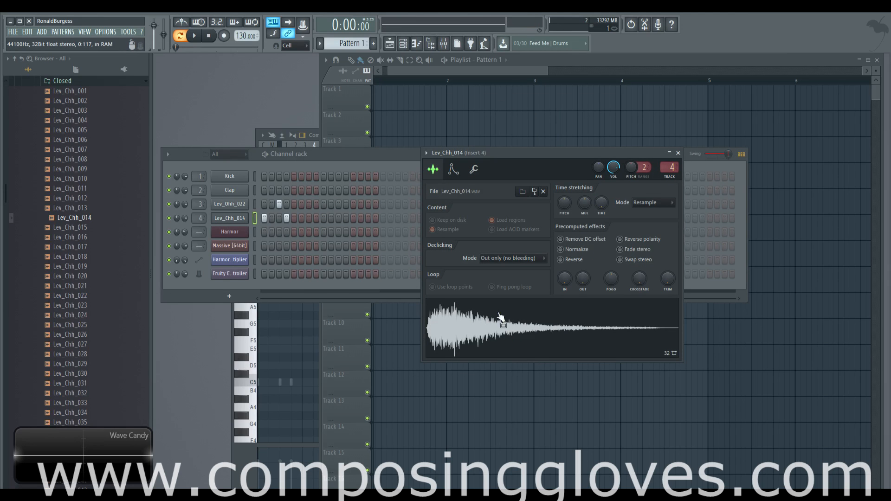
Compare the sample and miscellaneous settings of the Lev_Ohh_022 and Lev_Chh_014 channels
{"action": "left_click", "coordinate": [236, 204]}
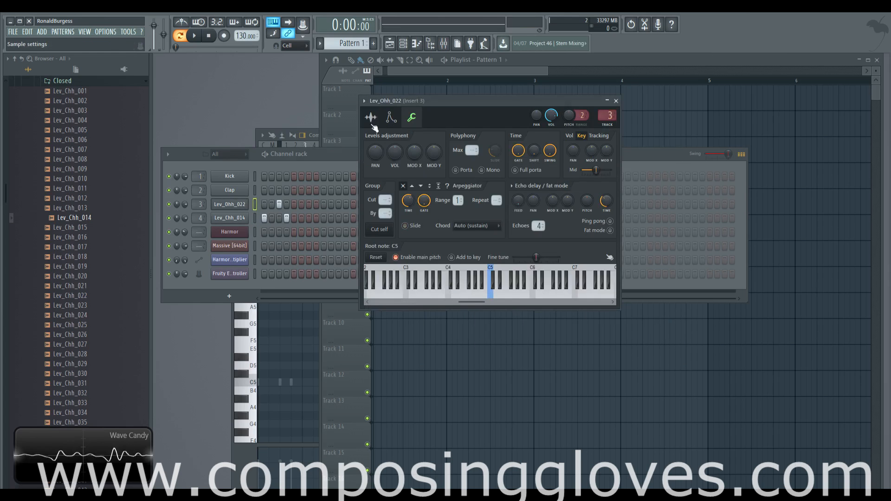
{"action": "left_click", "coordinate": [371, 118]}
{"action": "left_click", "coordinate": [230, 218]}
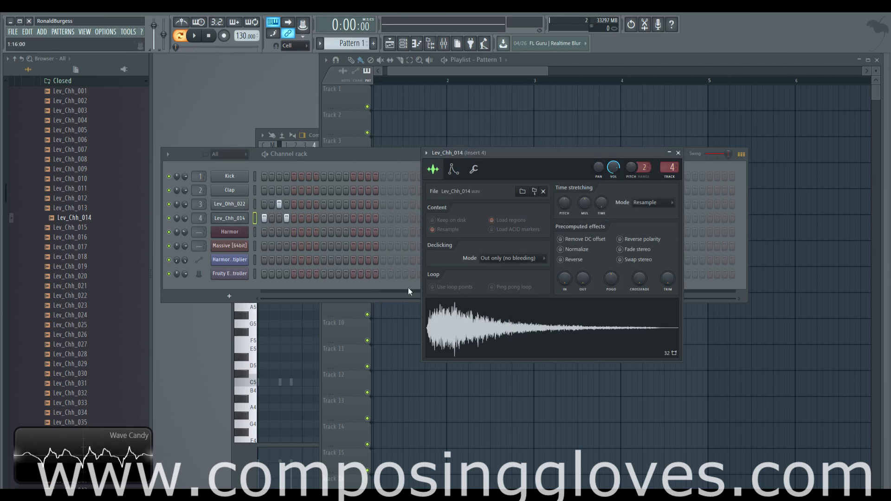
{"action": "left_click", "coordinate": [230, 205]}
{"action": "left_click", "coordinate": [230, 219]}
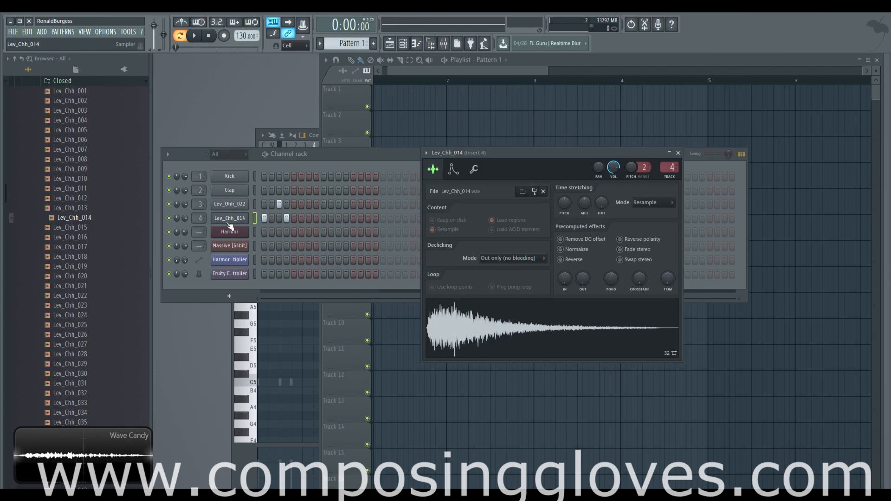
{"action": "left_click", "coordinate": [473, 169]}
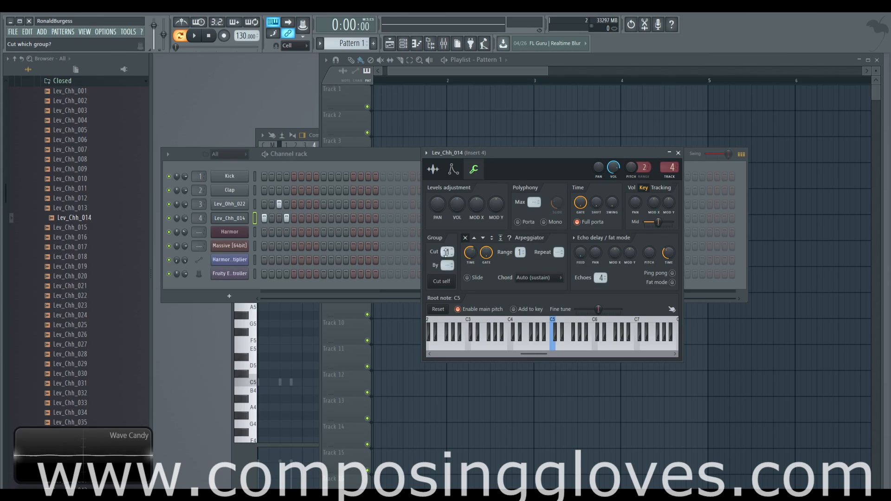
{"action": "left_click", "coordinate": [230, 204]}
{"action": "left_click", "coordinate": [390, 263]}
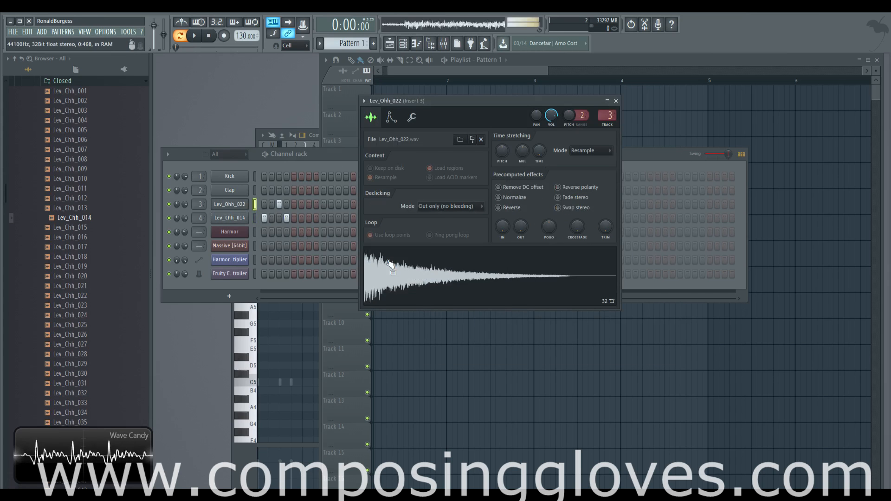
{"action": "left_click", "coordinate": [411, 117]}
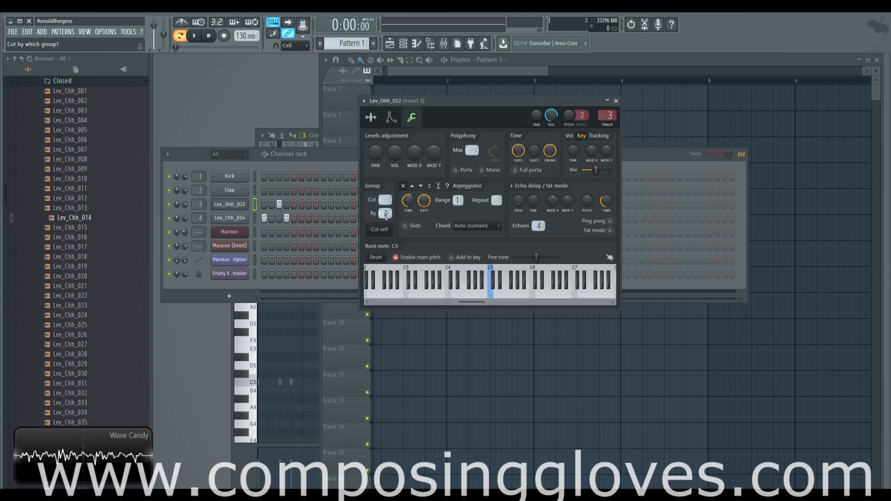
{"action": "left_click_drag", "start_coordinate": [386, 215], "coordinate": [386, 211]}
{"action": "left_click", "coordinate": [331, 156]}
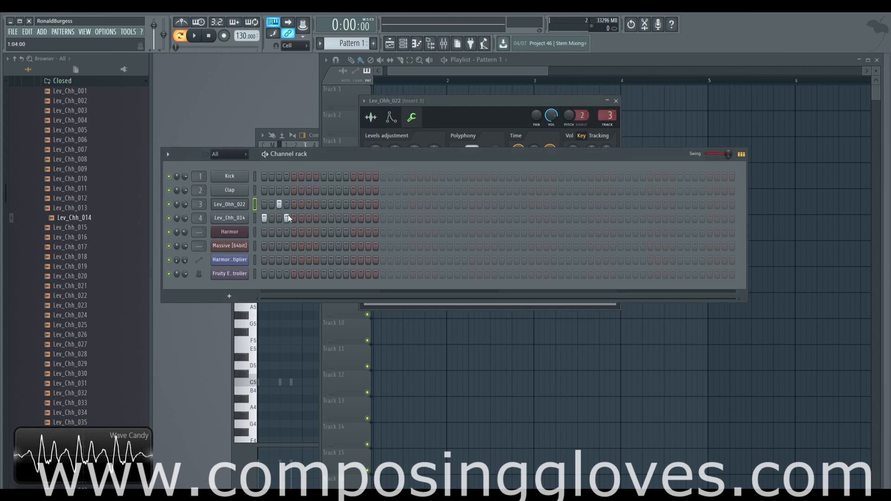
Enter extra steps on the Lev_Ohh_022 and Lev_Chh_014 rows and play the pattern
{"action": "left_click", "coordinate": [316, 218]}
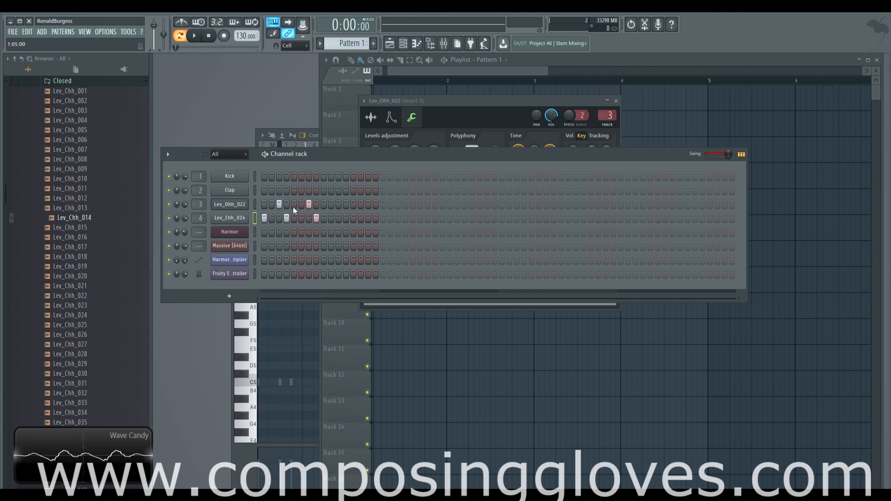
{"action": "left_click", "coordinate": [338, 205]}
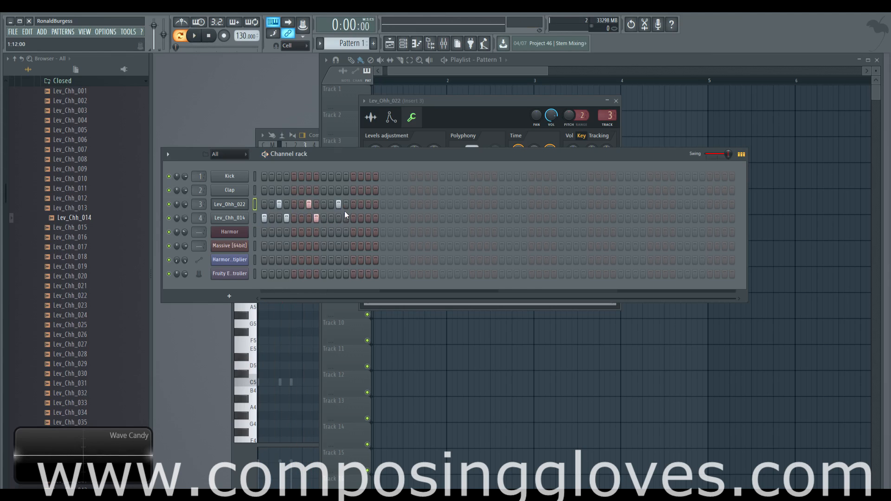
{"action": "left_click", "coordinate": [346, 218]}
{"action": "left_click", "coordinate": [375, 218]}
{"action": "key", "text": "space"}
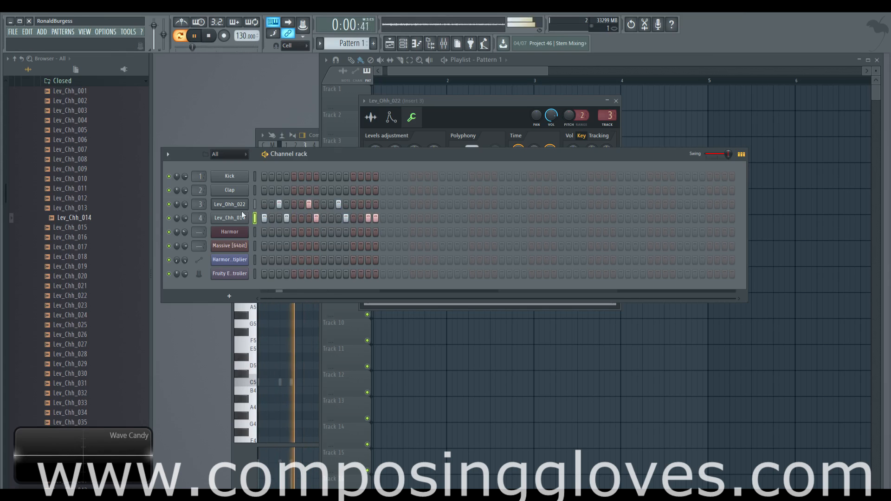
Stop playback and set the Lev_Ohh_022 channel to be cut by group 1
{"action": "left_click", "coordinate": [230, 204]}
{"action": "left_click", "coordinate": [230, 204]}
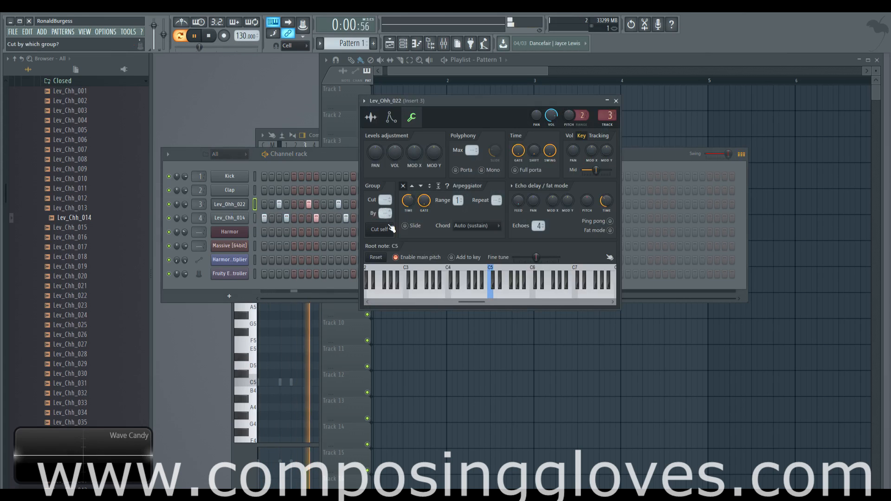
{"action": "key", "text": "space"}
{"action": "left_click_drag", "start_coordinate": [385, 214], "coordinate": [385, 209]}
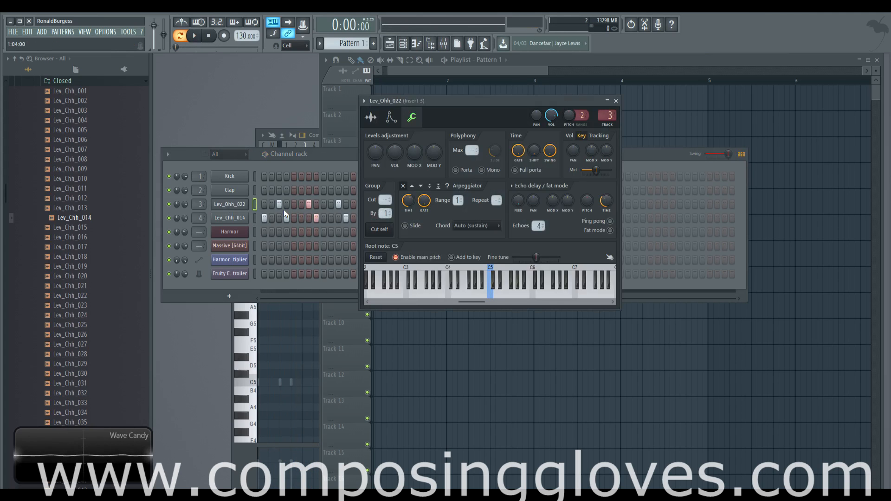
Browse the Lev_Ohh_022 channel's sample, envelope and miscellaneous settings tabs
{"action": "left_click", "coordinate": [391, 117]}
{"action": "left_click", "coordinate": [370, 117]}
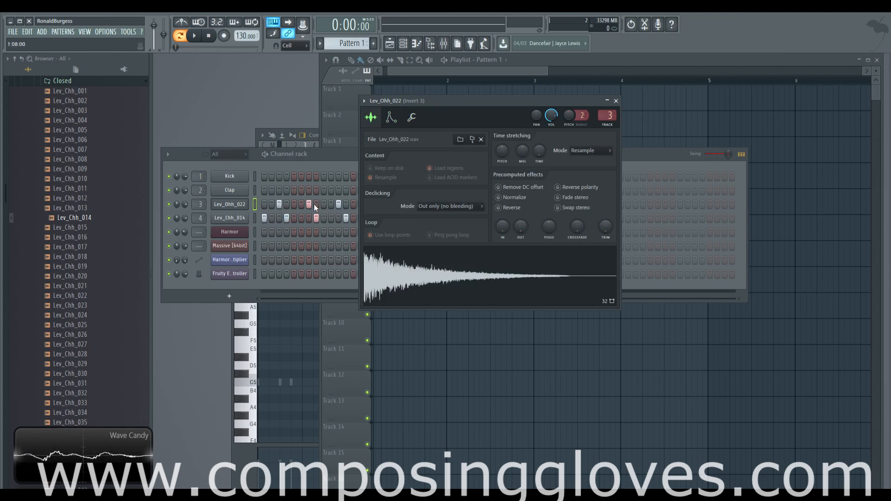
{"action": "left_click", "coordinate": [392, 118]}
{"action": "left_click", "coordinate": [413, 118]}
{"action": "left_click", "coordinate": [391, 117]}
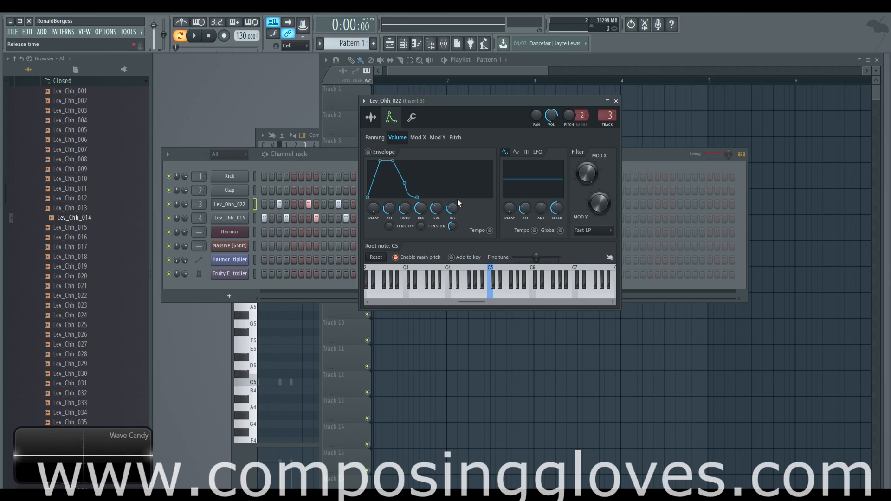
{"action": "left_click", "coordinate": [411, 118]}
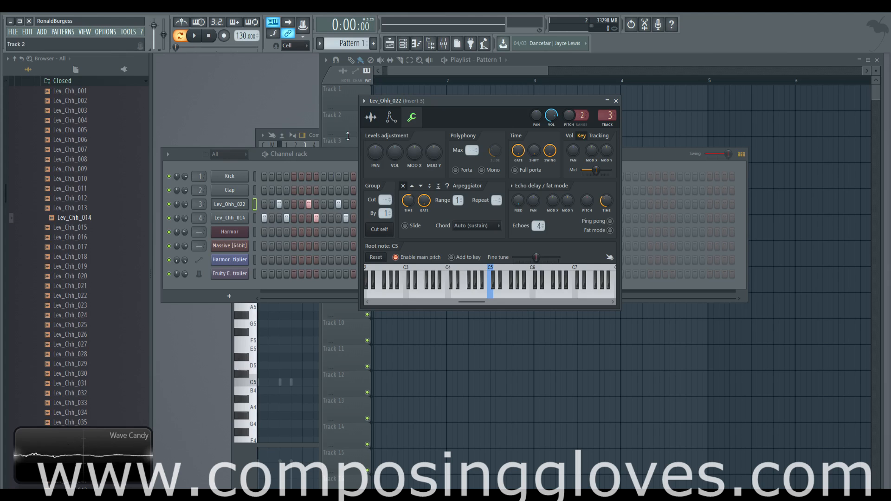
{"action": "left_click", "coordinate": [371, 117]}
{"action": "left_click", "coordinate": [391, 118]}
{"action": "left_click", "coordinate": [411, 117]}
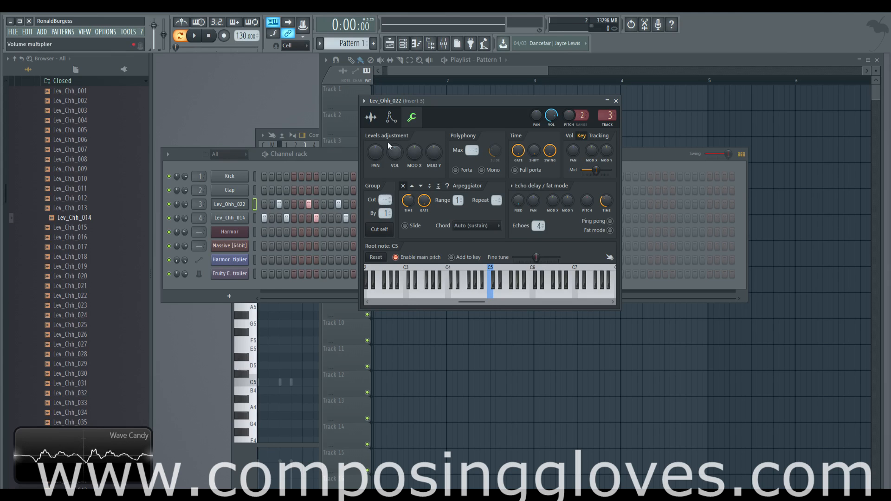
{"action": "left_click", "coordinate": [371, 117]}
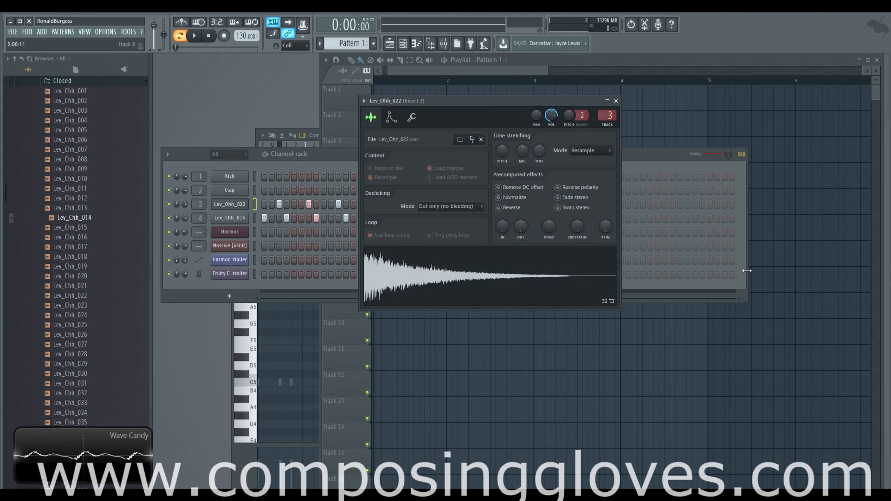
{"action": "left_click", "coordinate": [411, 117]}
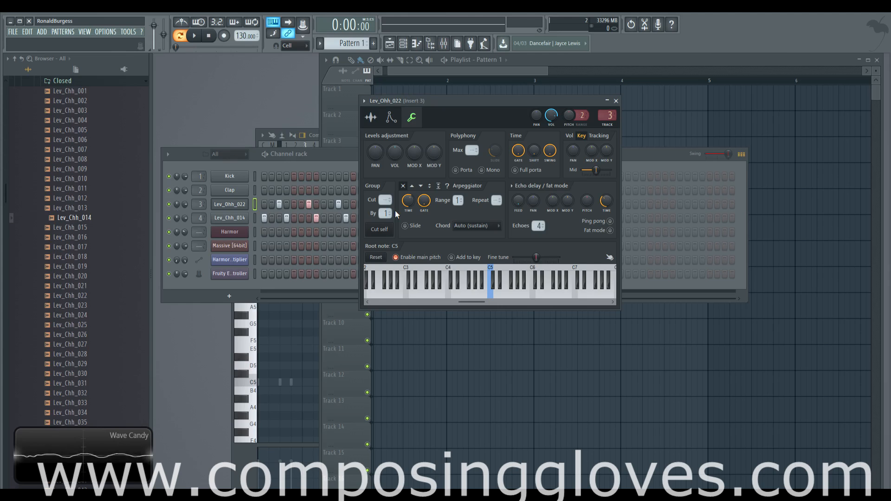
Open the Harmor channel settings and bring its window to the front
{"action": "left_click", "coordinate": [238, 233]}
{"action": "left_click", "coordinate": [277, 163]}
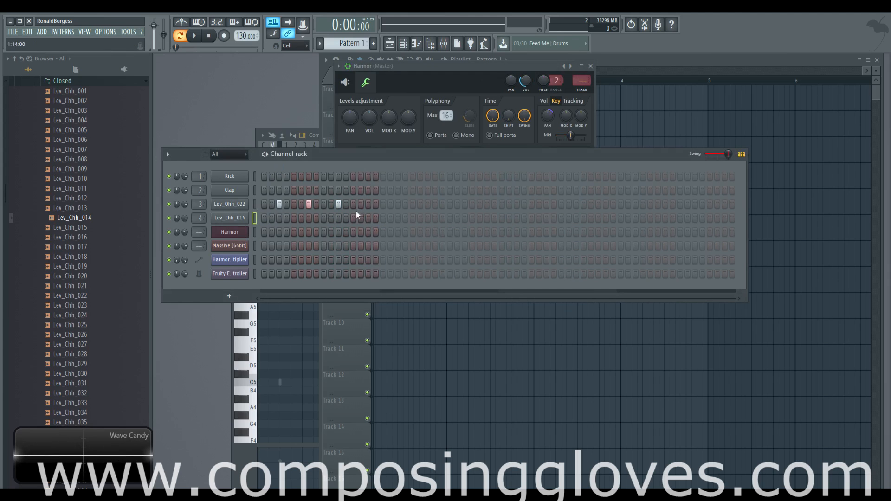
{"action": "left_click", "coordinate": [254, 205]}
{"action": "left_click", "coordinate": [459, 63]}
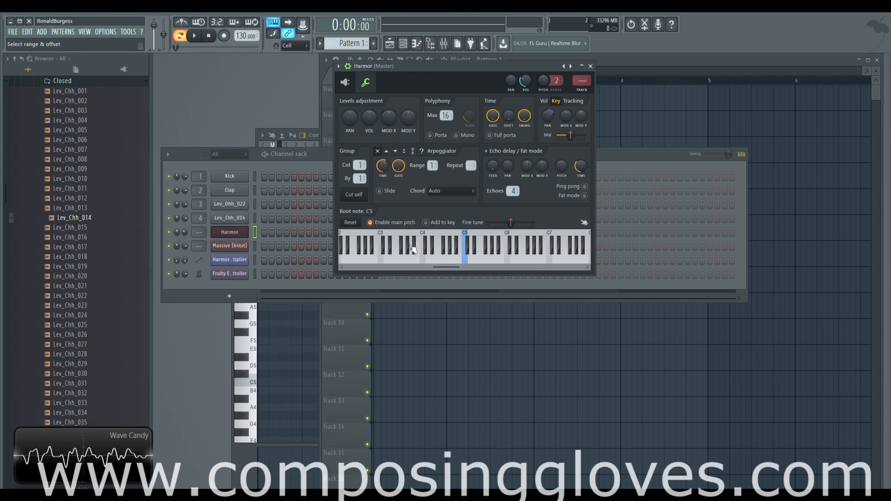
Audition a note and cycle through the arpeggiator direction options, ending on up-down bounce
{"action": "left_click", "coordinate": [413, 249]}
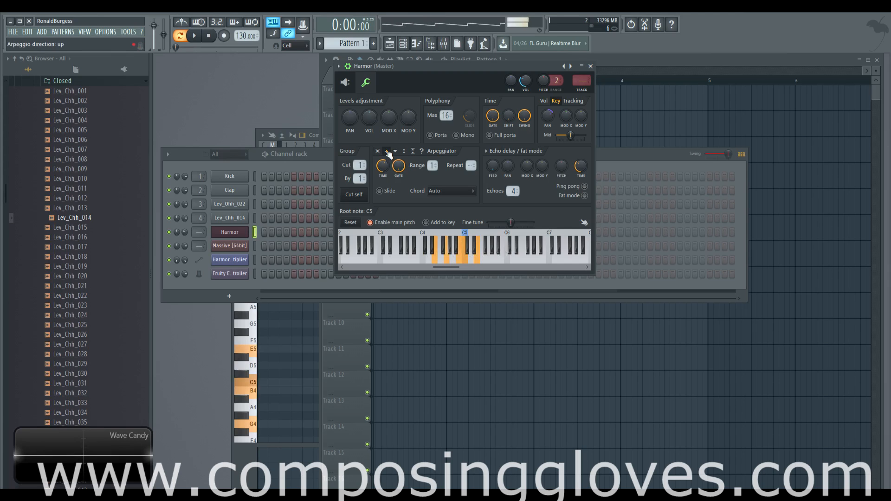
{"action": "left_click", "coordinate": [396, 152]}
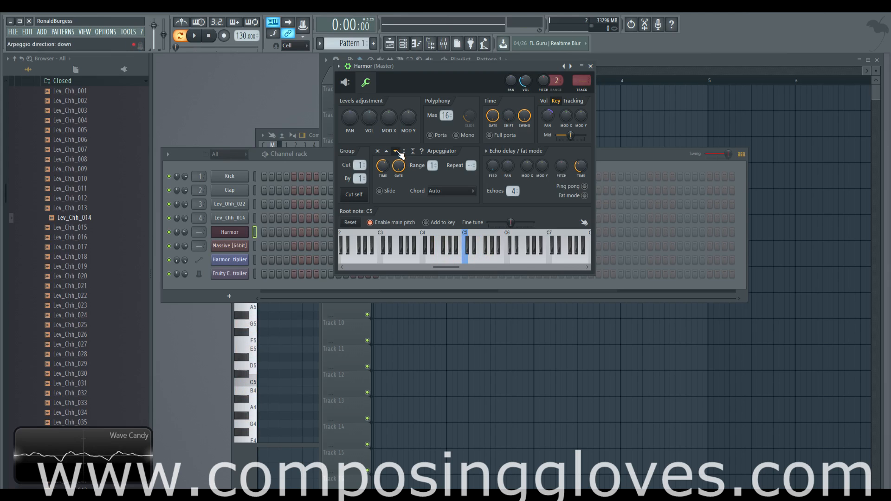
{"action": "left_click", "coordinate": [405, 152]}
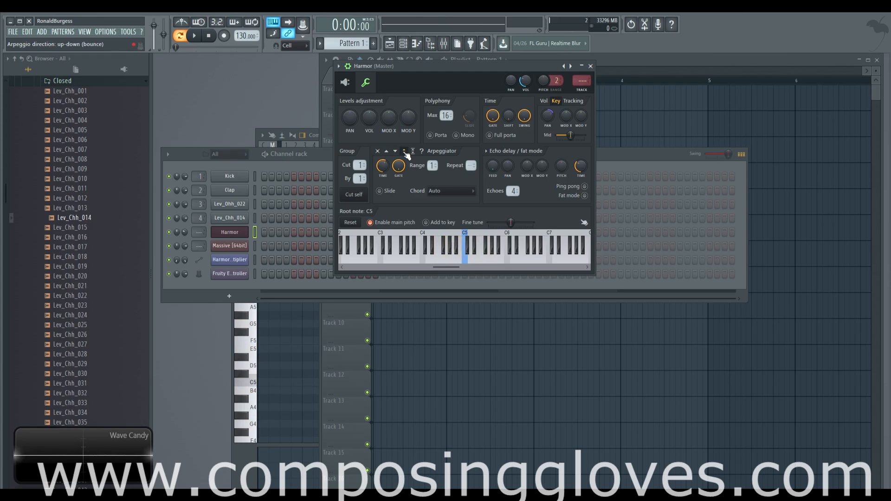
{"action": "left_click", "coordinate": [413, 151]}
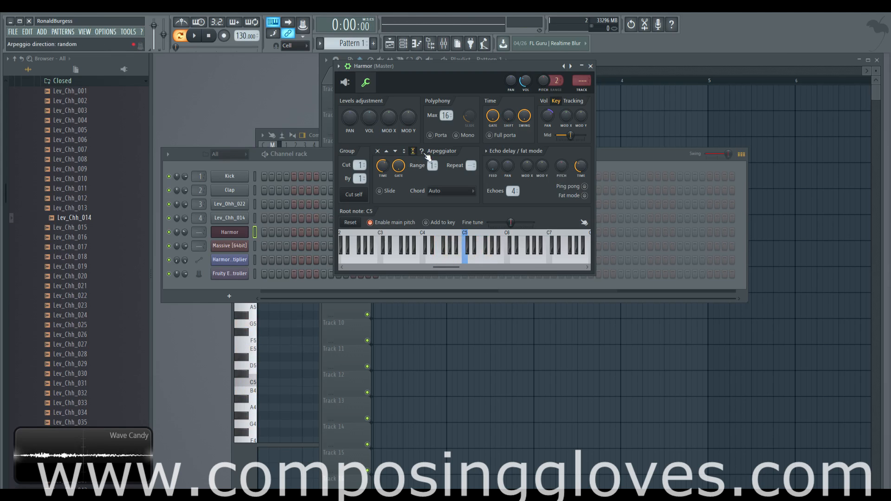
{"action": "left_click", "coordinate": [422, 151]}
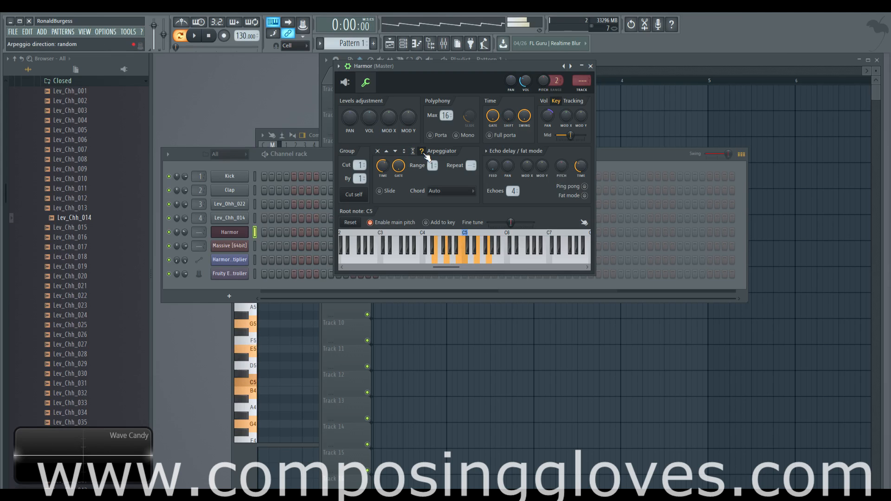
{"action": "left_click", "coordinate": [404, 152]}
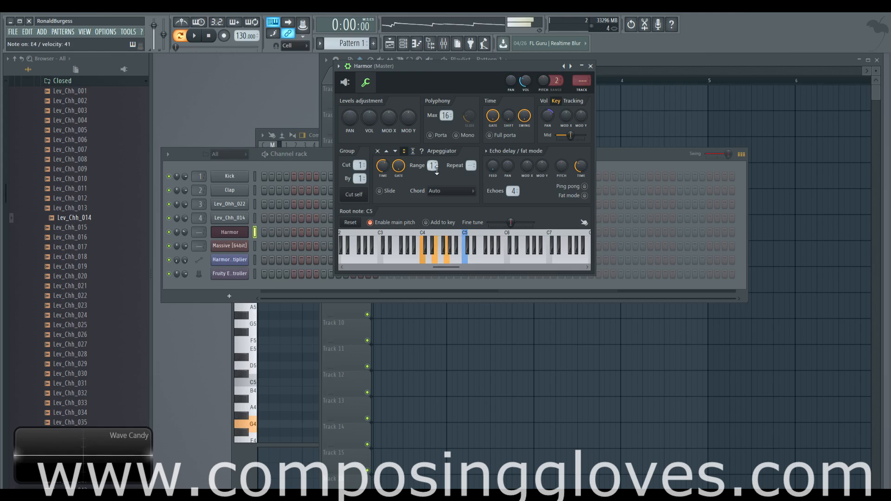
Adjust the arpeggiator range and repeat values while auditioning the arpeggio
{"action": "scroll", "coordinate": [434, 166], "scroll_direction": "up", "scroll_amount": 3}
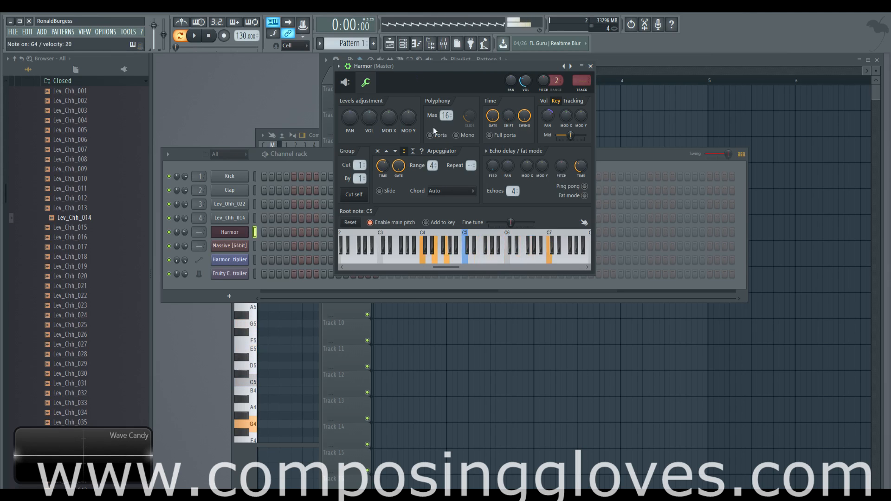
{"action": "left_click_drag", "start_coordinate": [430, 165], "coordinate": [430, 170]}
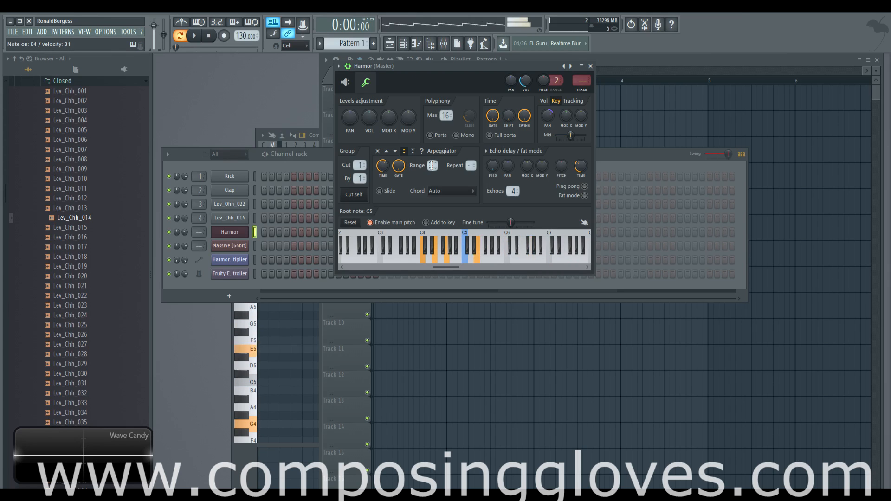
{"action": "left_click_drag", "start_coordinate": [431, 166], "coordinate": [432, 164]}
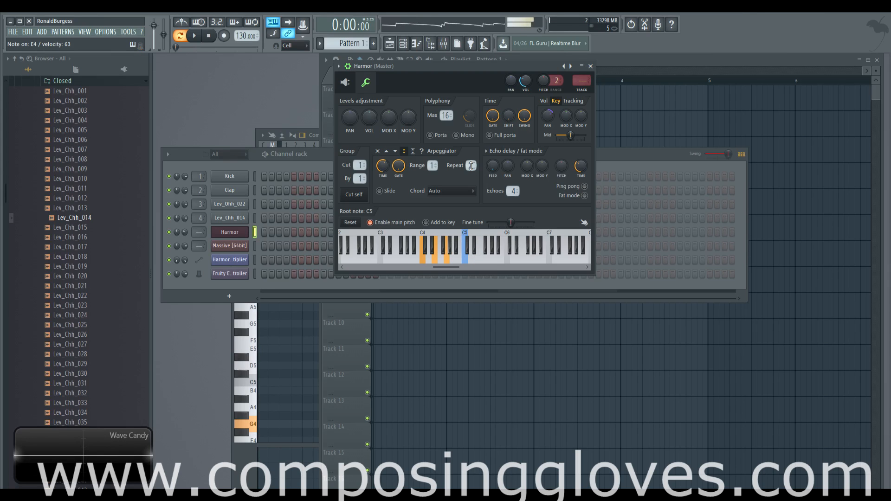
{"action": "left_click_drag", "start_coordinate": [433, 165], "coordinate": [434, 161]}
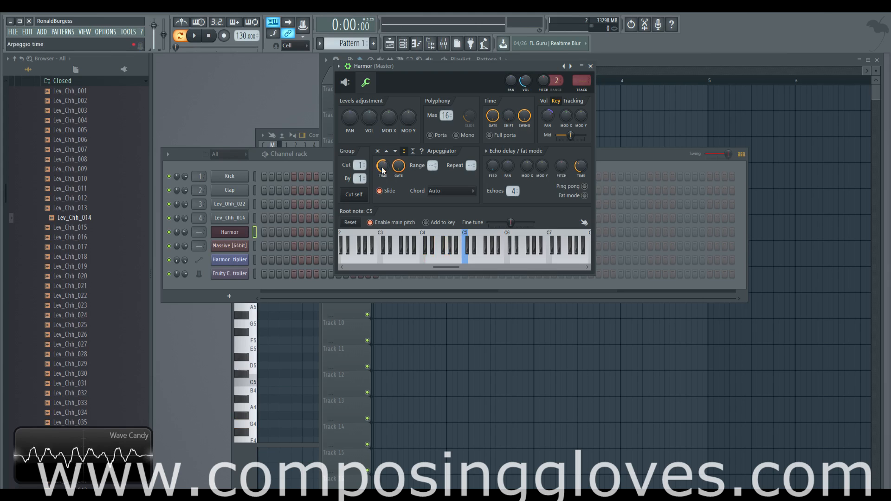
Set the arpeggio time to 1:00 and try the Auto and Auto (sustain) chord modes
{"action": "mouse_move", "coordinate": [382, 166]}
{"action": "left_mouse_down"}
{"action": "mouse_move", "coordinate": [383, 155]}
{"action": "mouse_move", "coordinate": [383, 176]}
{"action": "left_mouse_up"}
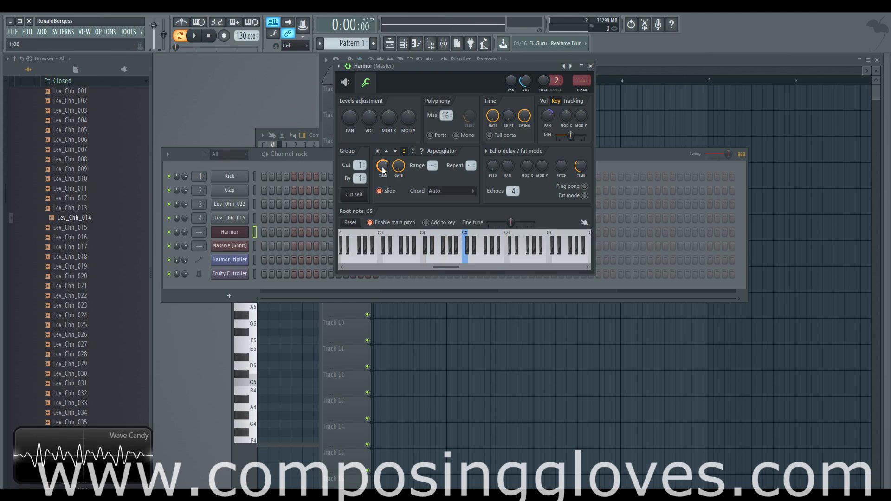
{"action": "left_click", "coordinate": [429, 191]}
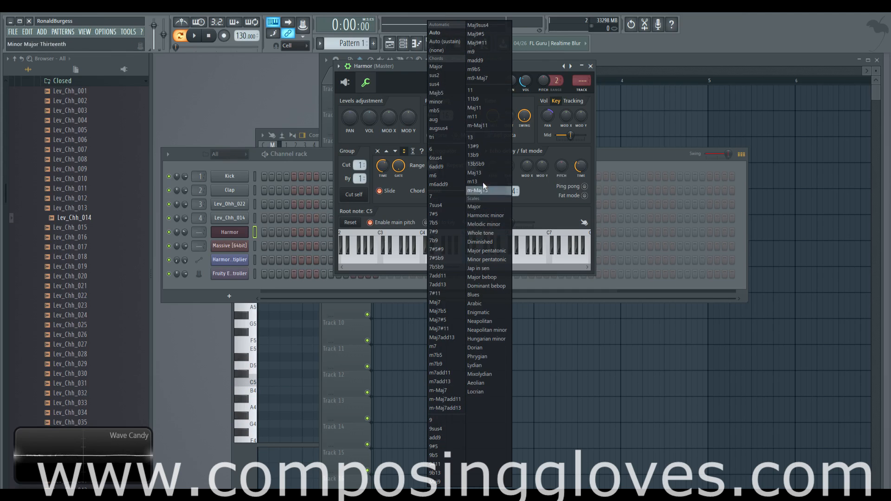
{"action": "left_click", "coordinate": [445, 33]}
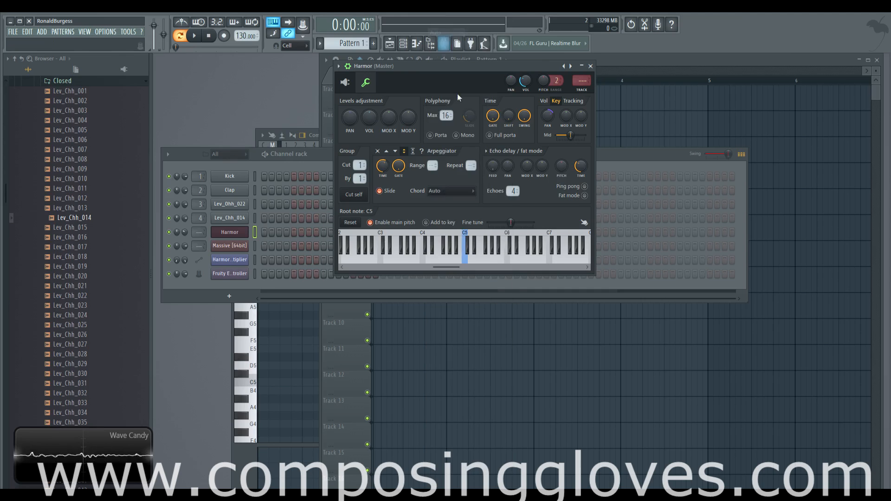
{"action": "left_click", "coordinate": [467, 194]}
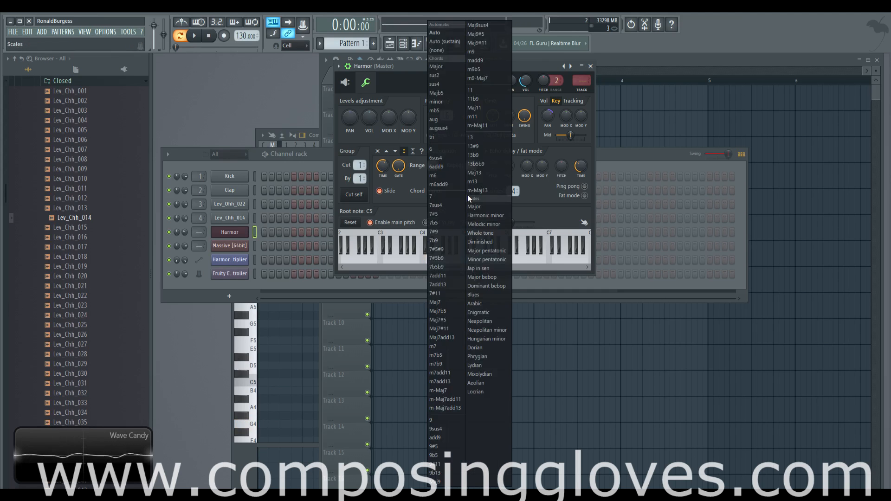
{"action": "left_click", "coordinate": [449, 42]}
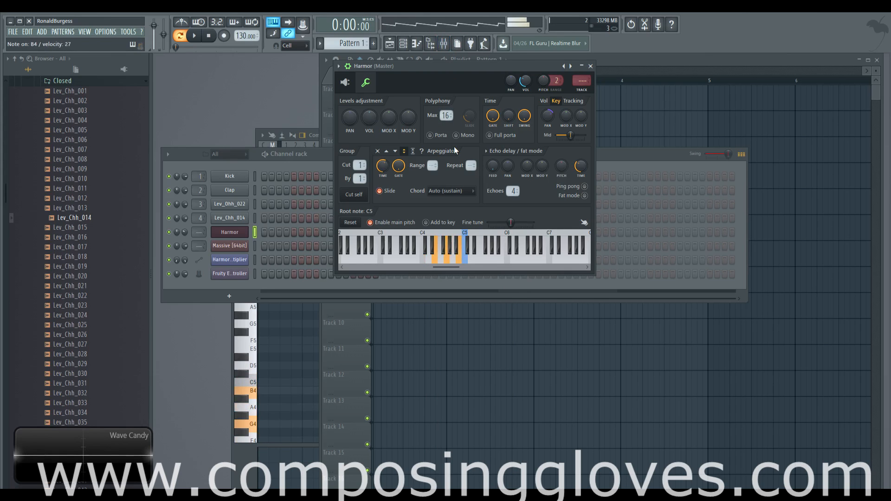
Switch the arpeggiator chord back to Auto and then to (none)
{"action": "left_click", "coordinate": [451, 191]}
{"action": "left_click", "coordinate": [436, 31]}
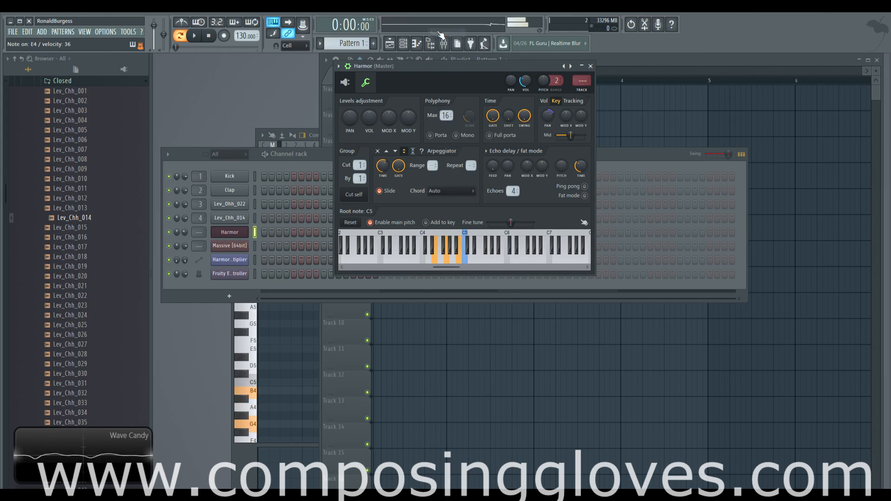
{"action": "left_click", "coordinate": [458, 186]}
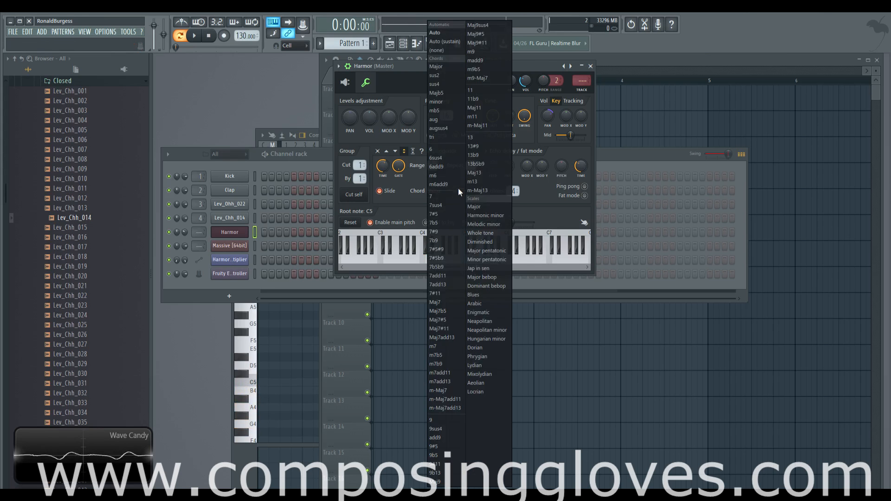
{"action": "left_click", "coordinate": [454, 51]}
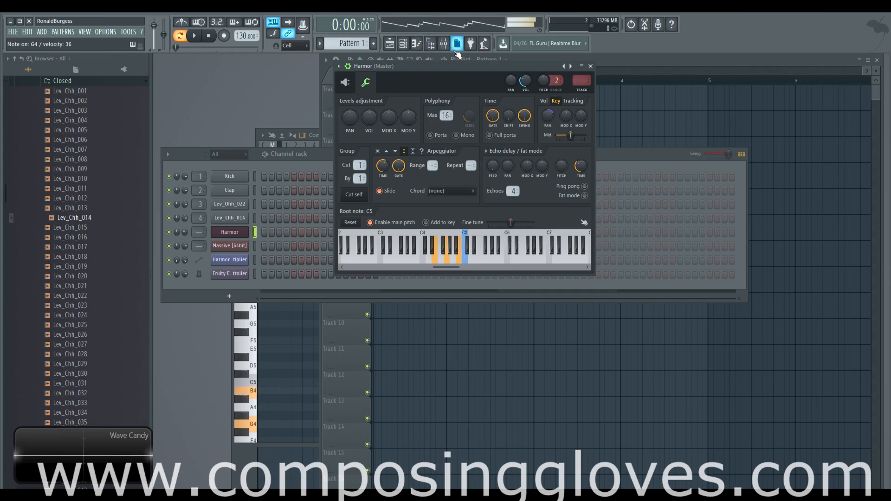
Set the arpeggiator chord to Major
{"action": "left_click", "coordinate": [445, 189]}
{"action": "right_click", "coordinate": [438, 191]}
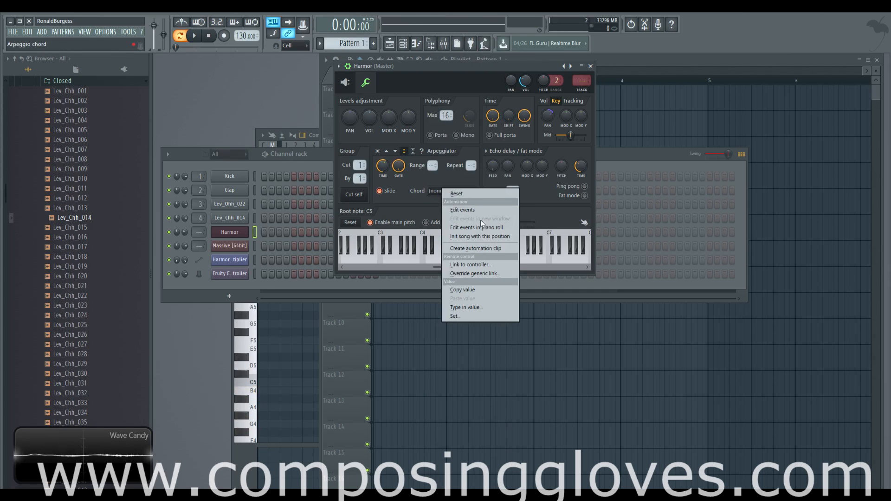
{"action": "left_click", "coordinate": [439, 191]}
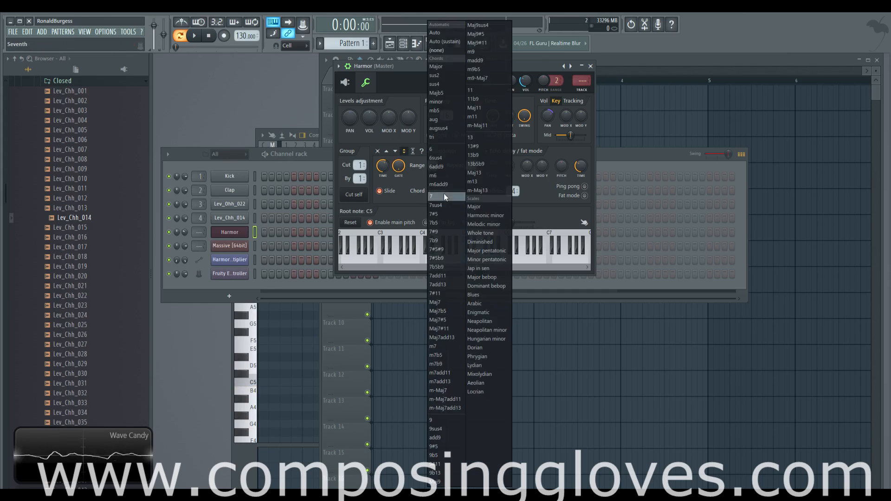
{"action": "left_click", "coordinate": [448, 67]}
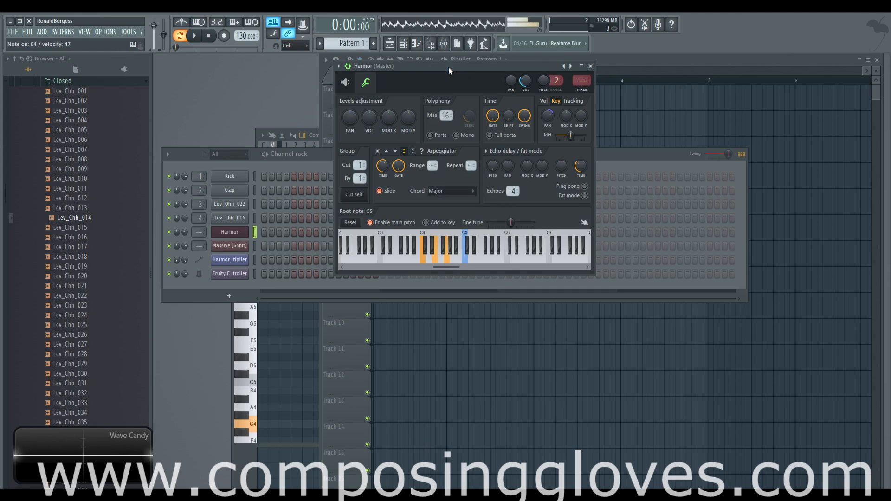
{"action": "left_click", "coordinate": [465, 191]}
{"action": "left_click", "coordinate": [403, 85]}
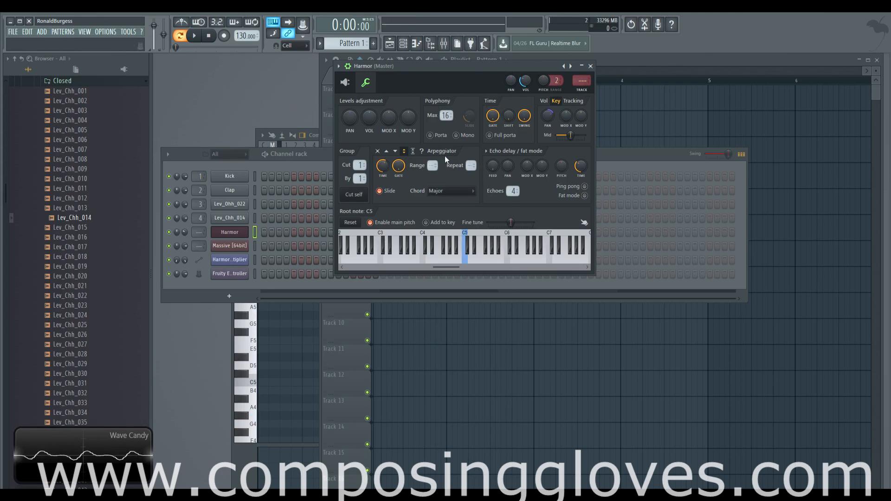
Set the arpeggio range to 4 and the chord to (none)
{"action": "left_click_drag", "start_coordinate": [432, 165], "coordinate": [432, 161]}
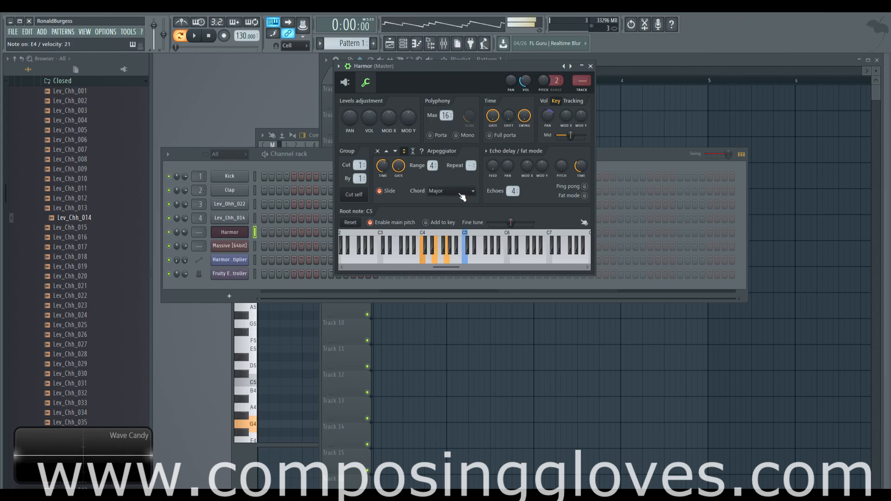
{"action": "left_click", "coordinate": [463, 197]}
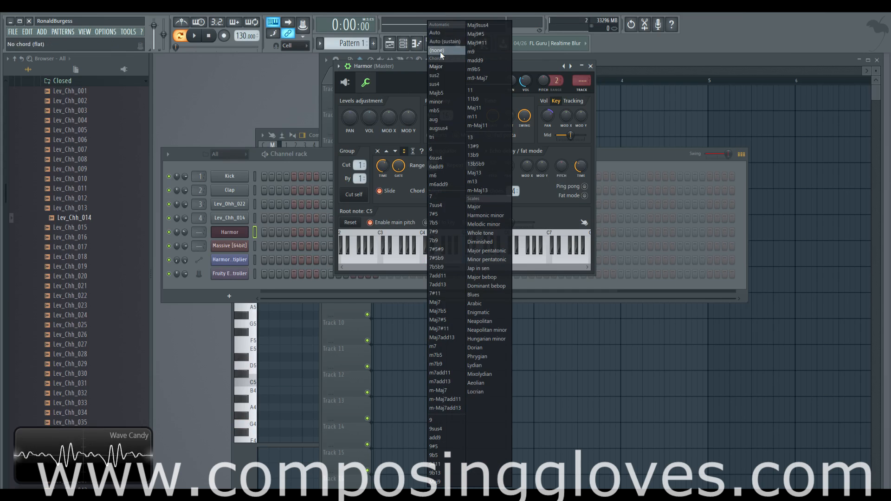
{"action": "left_click", "coordinate": [430, 25]}
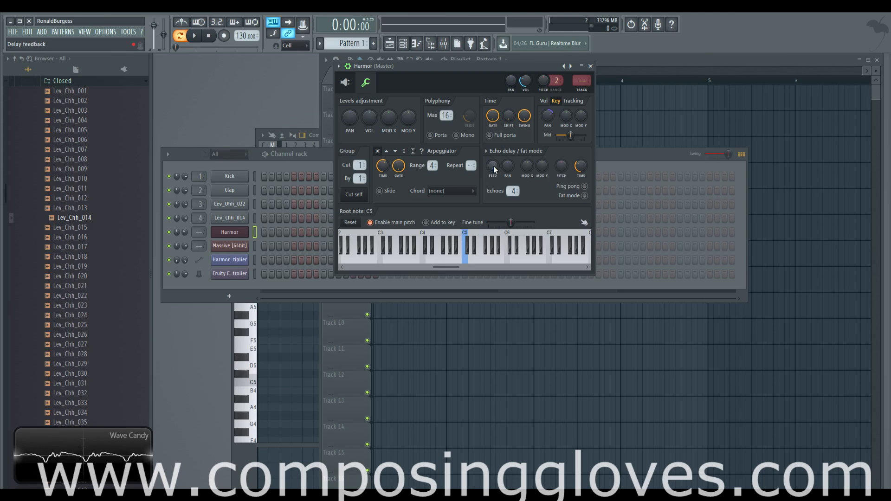
Raise the echo feedback, set the arpeggio direction to down with a lower gate, then switch the arpeggiator off
{"action": "left_click_drag", "start_coordinate": [494, 171], "coordinate": [495, 160]}
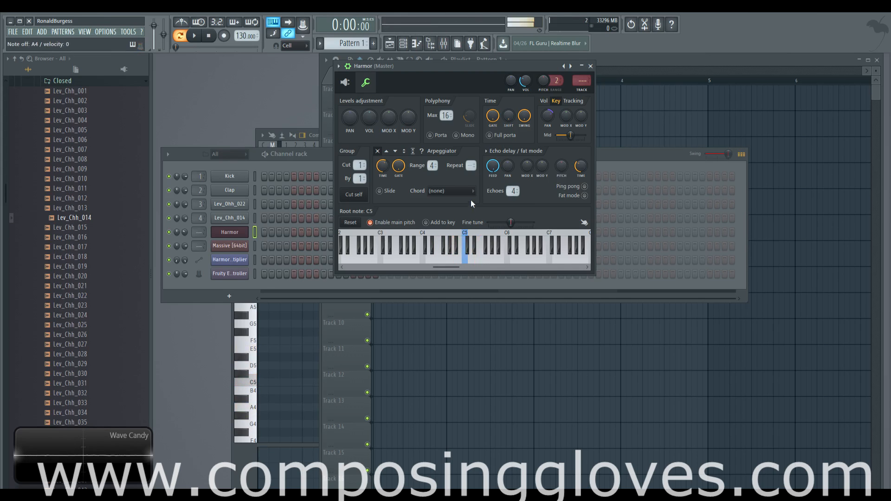
{"action": "left_click", "coordinate": [396, 152]}
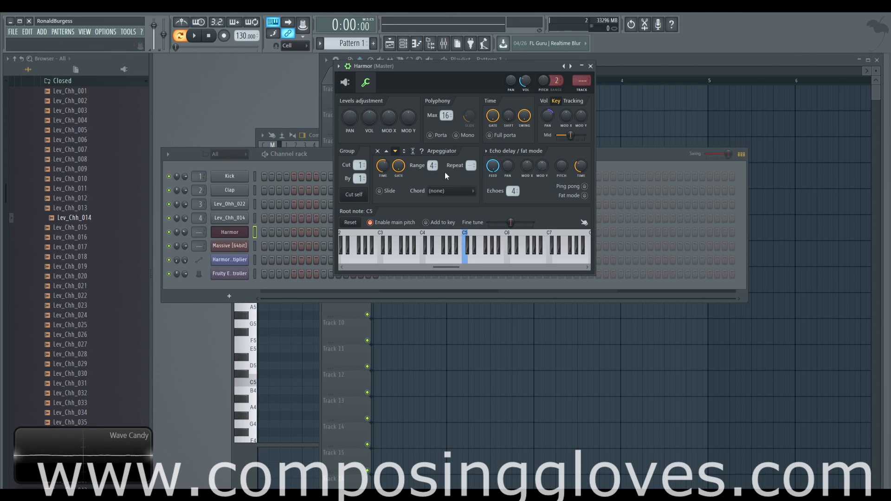
{"action": "left_click_drag", "start_coordinate": [396, 166], "coordinate": [396, 186]}
{"action": "left_click", "coordinate": [377, 151]}
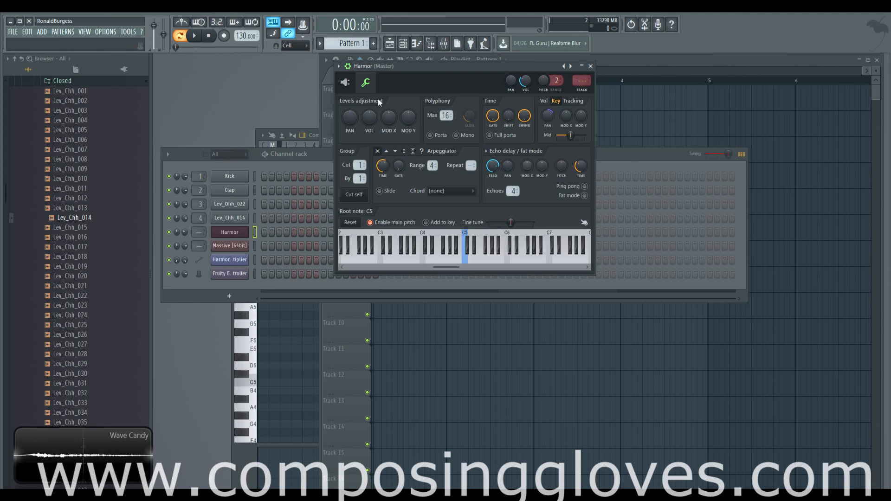
Adjust the echo delay's mod X and pitch knobs and toggle fat mode on and off
{"action": "left_click_drag", "start_coordinate": [527, 165], "coordinate": [527, 168]}
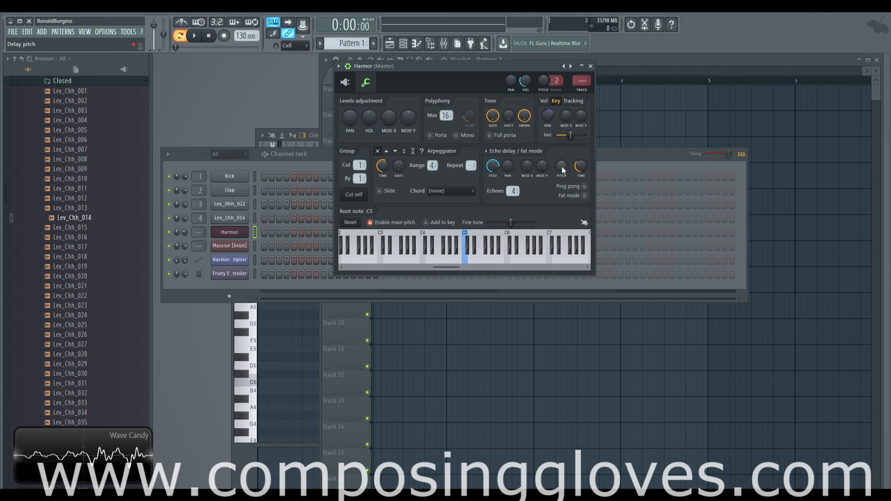
{"action": "mouse_move", "coordinate": [562, 166]}
{"action": "left_mouse_down"}
{"action": "mouse_move", "coordinate": [561, 158]}
{"action": "mouse_move", "coordinate": [562, 170]}
{"action": "left_mouse_up"}
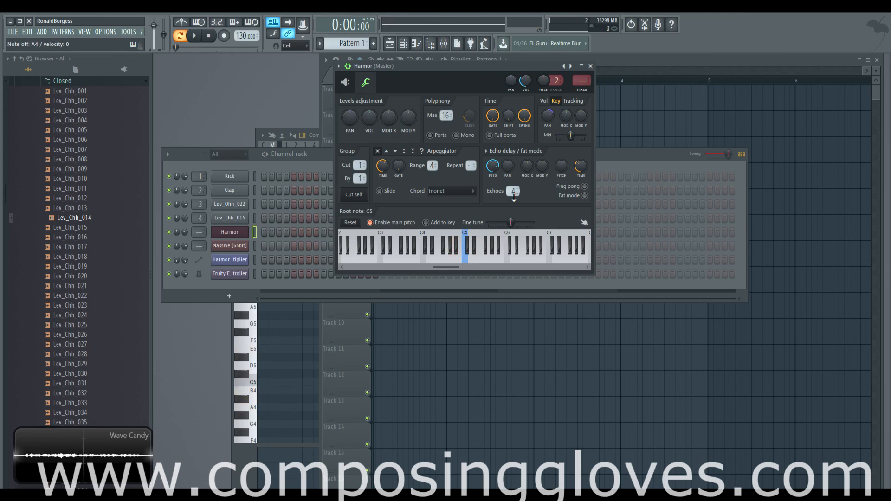
{"action": "left_click_drag", "start_coordinate": [563, 168], "coordinate": [563, 168]}
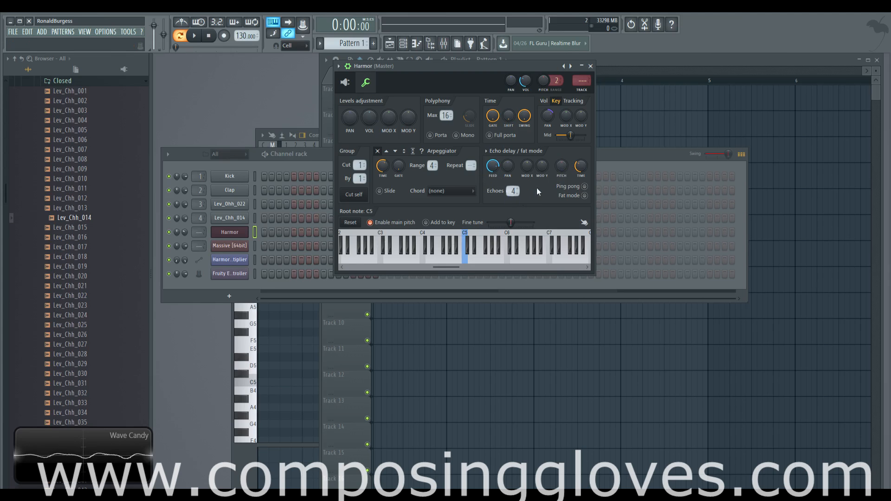
{"action": "left_click", "coordinate": [585, 196]}
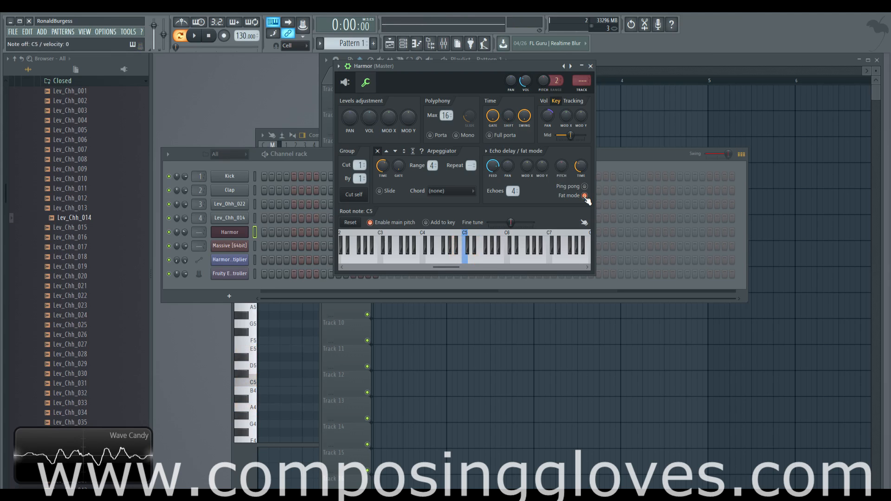
{"action": "left_click", "coordinate": [584, 196]}
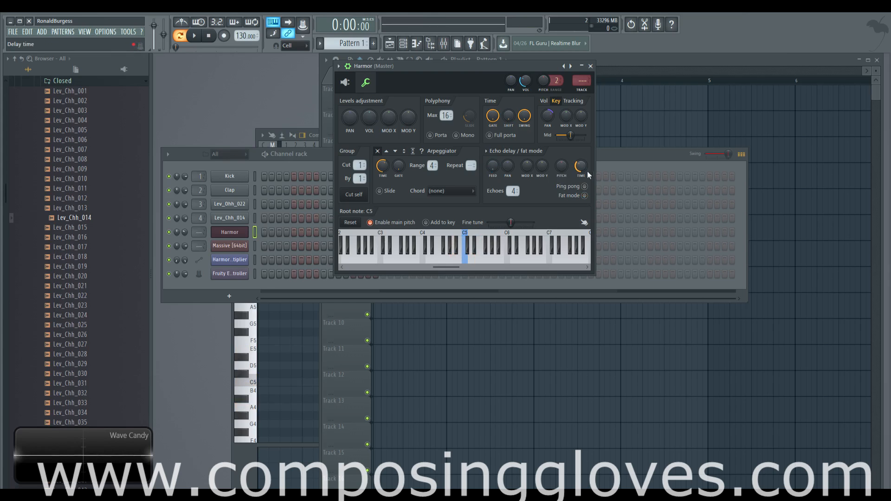
Set the echo count to 10 and raise the echo delay time and feedback
{"action": "left_click_drag", "start_coordinate": [581, 166], "coordinate": [580, 168]}
{"action": "left_click_drag", "start_coordinate": [514, 190], "coordinate": [514, 180]}
{"action": "left_click_drag", "start_coordinate": [581, 165], "coordinate": [582, 139]}
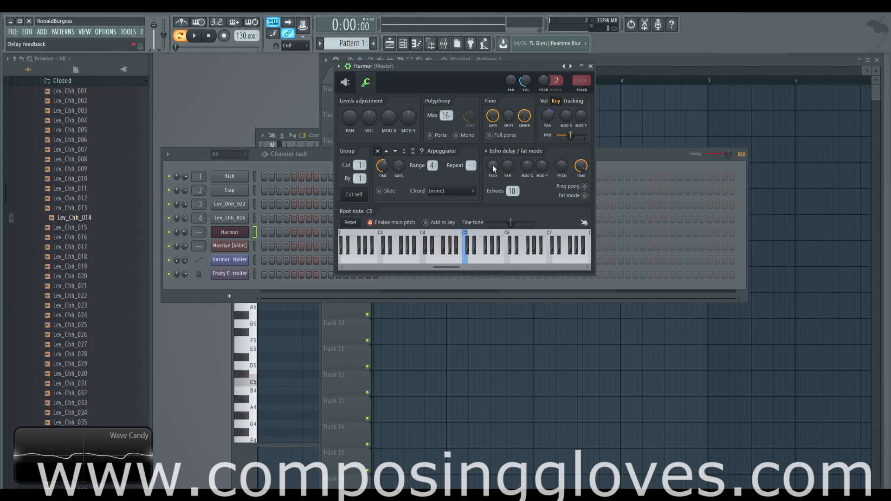
{"action": "left_click_drag", "start_coordinate": [493, 168], "coordinate": [493, 116]}
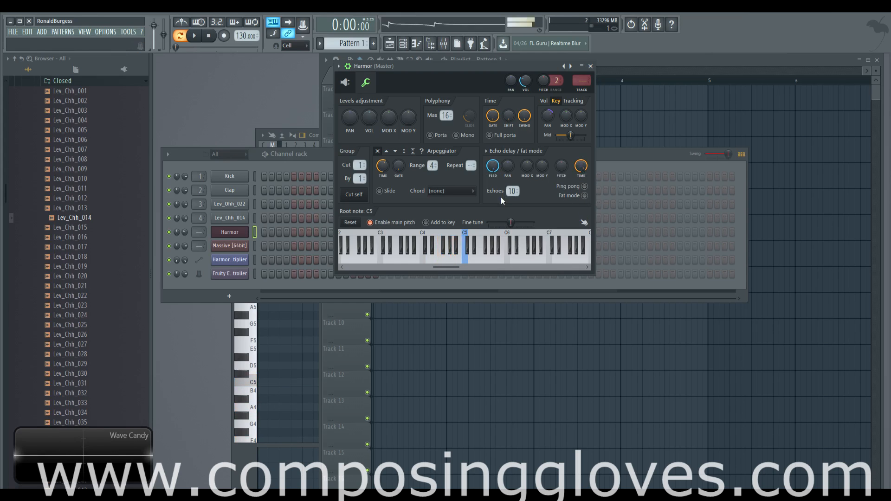
Adjust the echo delay time knob and choose an option from its context menu
{"action": "left_click_drag", "start_coordinate": [581, 171], "coordinate": [581, 183]}
{"action": "left_click_drag", "start_coordinate": [581, 169], "coordinate": [582, 161]}
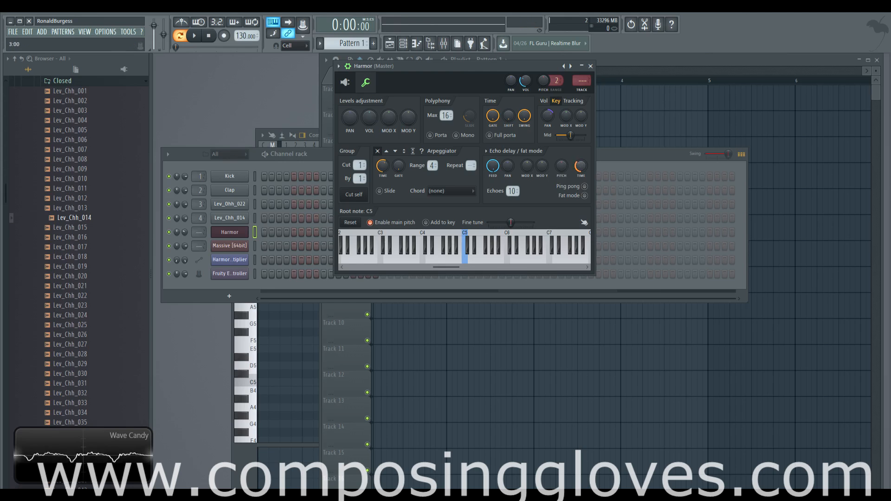
{"action": "right_click", "coordinate": [582, 168]}
{"action": "left_click", "coordinate": [564, 148]}
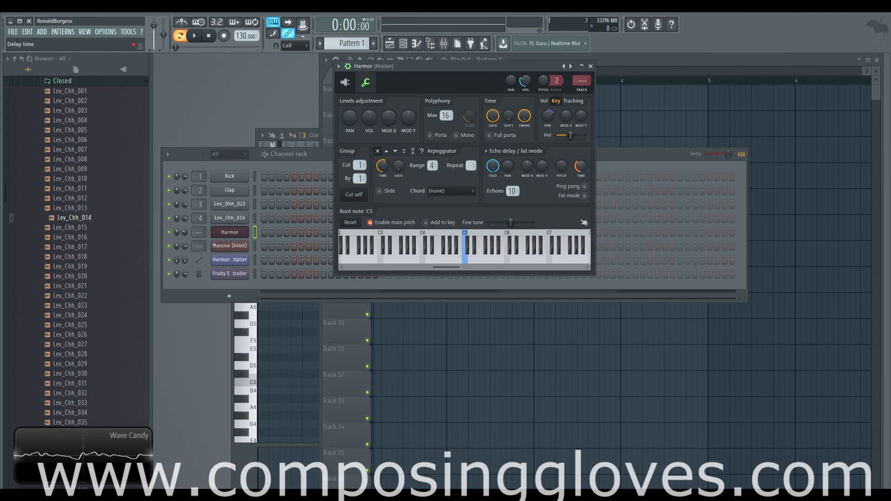
{"action": "mouse_move", "coordinate": [565, 165]}
{"action": "left_mouse_down"}
{"action": "mouse_move", "coordinate": [565, 156]}
{"action": "mouse_move", "coordinate": [565, 166]}
{"action": "left_mouse_up"}
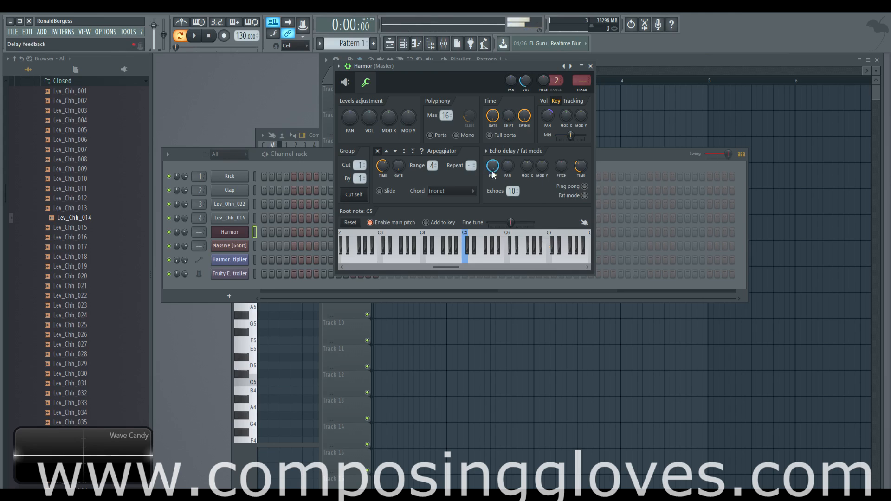
Turn the echo feedback knob fully down to zero
{"action": "left_click_drag", "start_coordinate": [492, 168], "coordinate": [493, 200]}
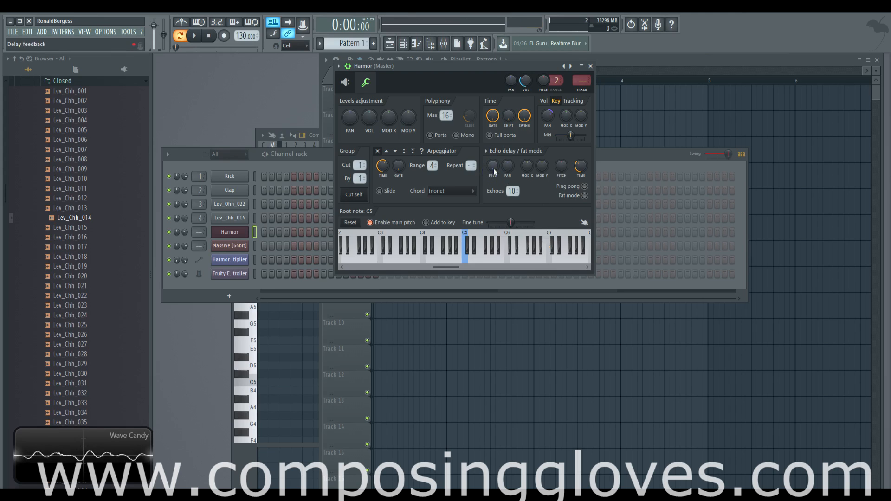
{"action": "left_click_drag", "start_coordinate": [494, 168], "coordinate": [494, 135]}
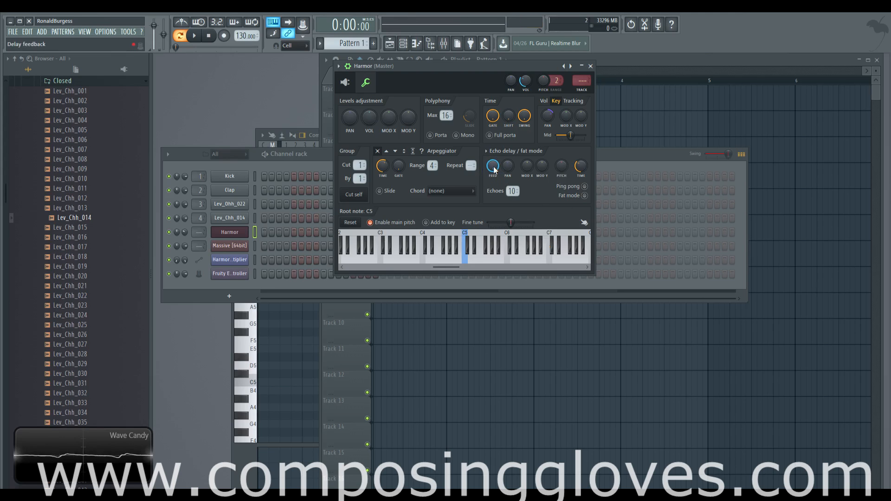
{"action": "left_click_drag", "start_coordinate": [493, 168], "coordinate": [494, 200]}
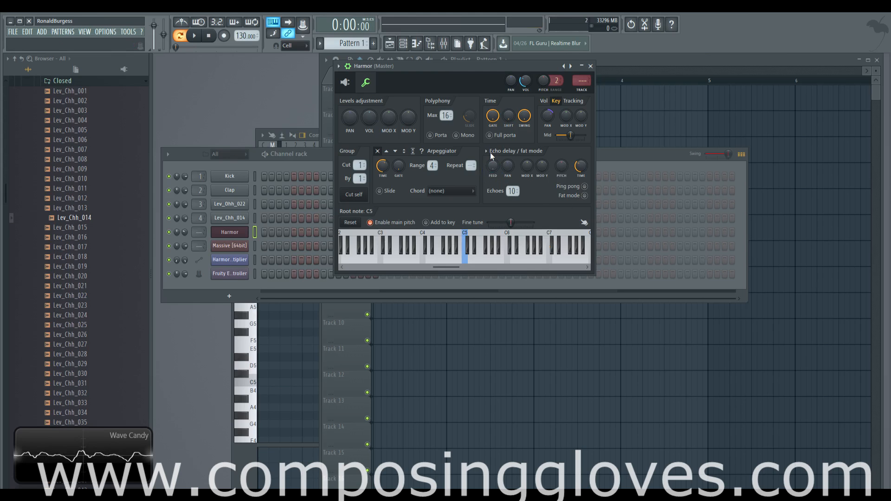
Toggle the echo ping pong option and adjust the echo pan knob
{"action": "left_click", "coordinate": [584, 186]}
{"action": "left_click_drag", "start_coordinate": [508, 166], "coordinate": [509, 176]}
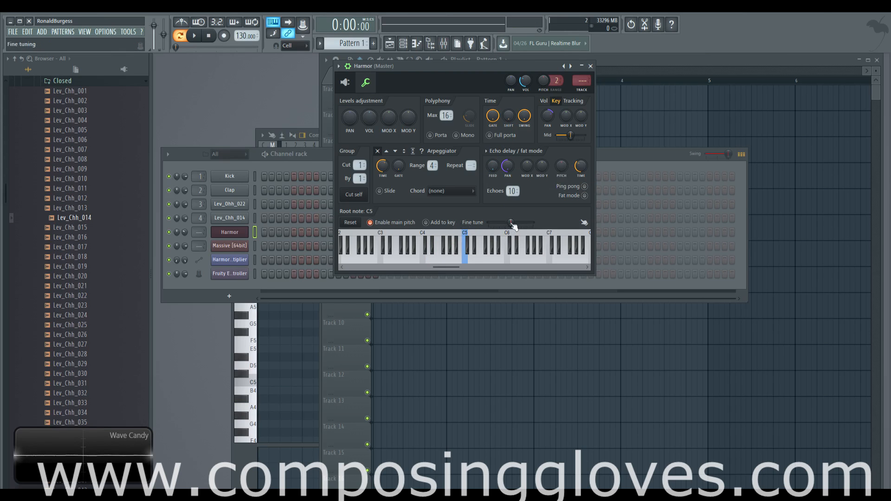
Move the fine tune between -2 cents and 0 cents and enlarge the root-note keyboard
{"action": "left_click_drag", "start_coordinate": [511, 223], "coordinate": [510, 223]}
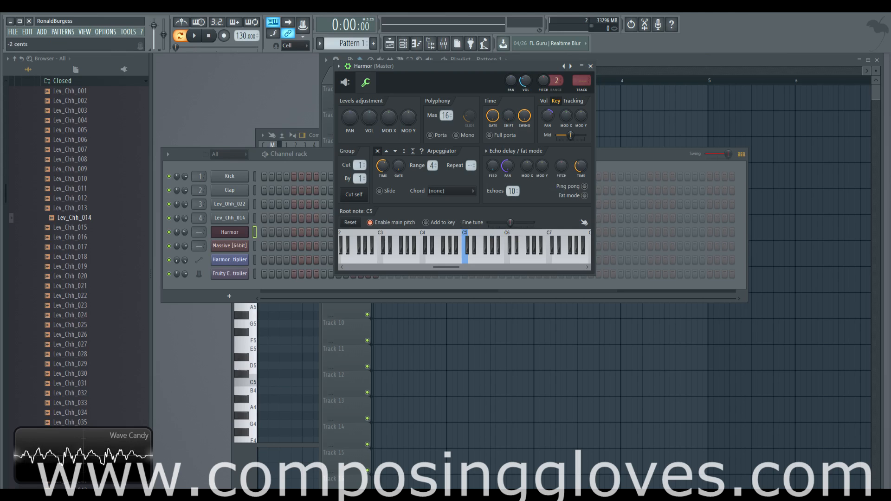
{"action": "left_click", "coordinate": [584, 223]}
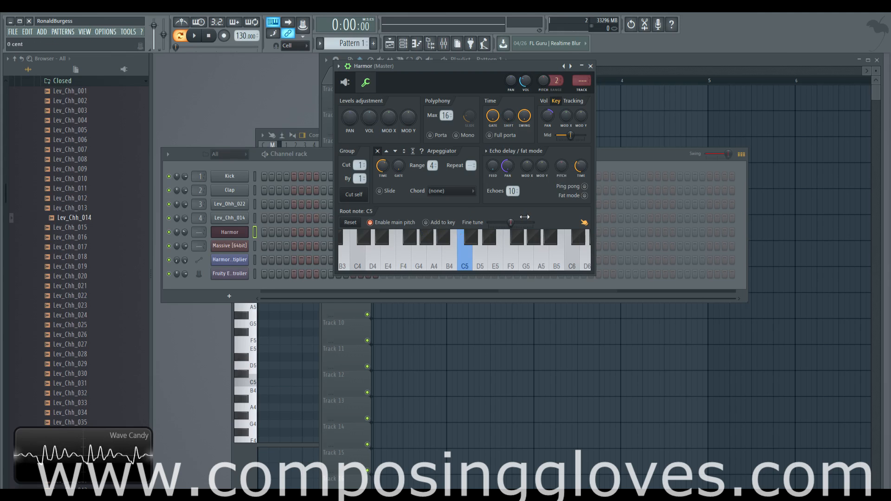
{"action": "left_click_drag", "start_coordinate": [510, 223], "coordinate": [511, 223]}
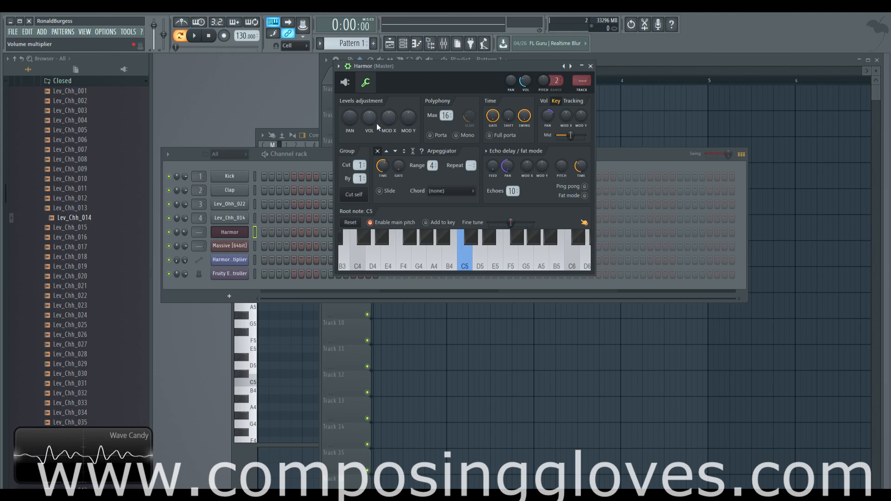
Switch back to the Harmor plugin's main interface
{"action": "left_click", "coordinate": [345, 82]}
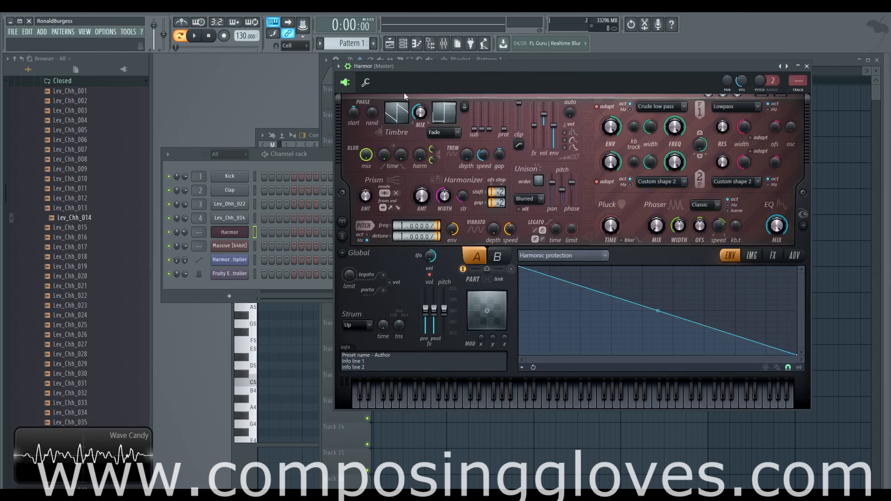